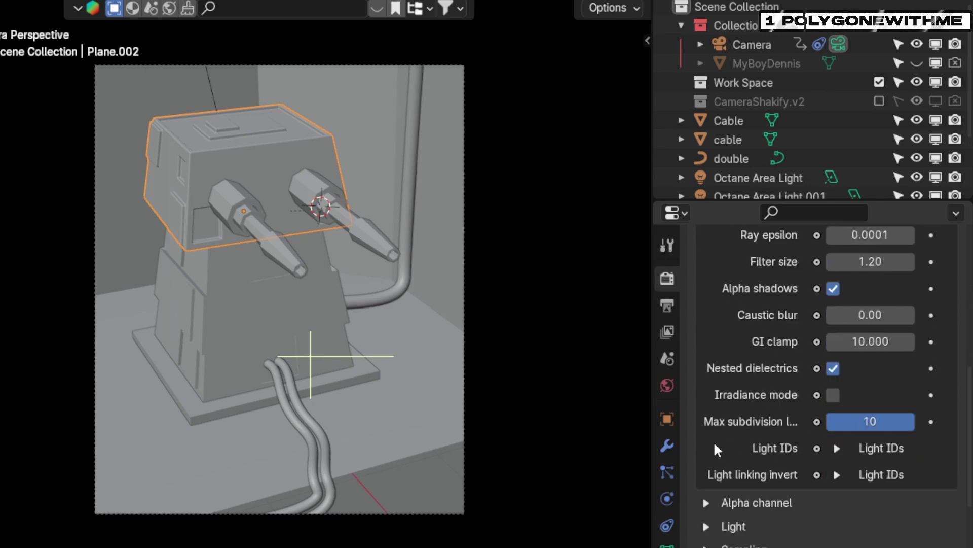
# Step: Review the kernel quality and Motion Blur settings, along with the Octane imager, tone mapping and denoiser settings
pyautogui.scroll(-6, 725, 486)
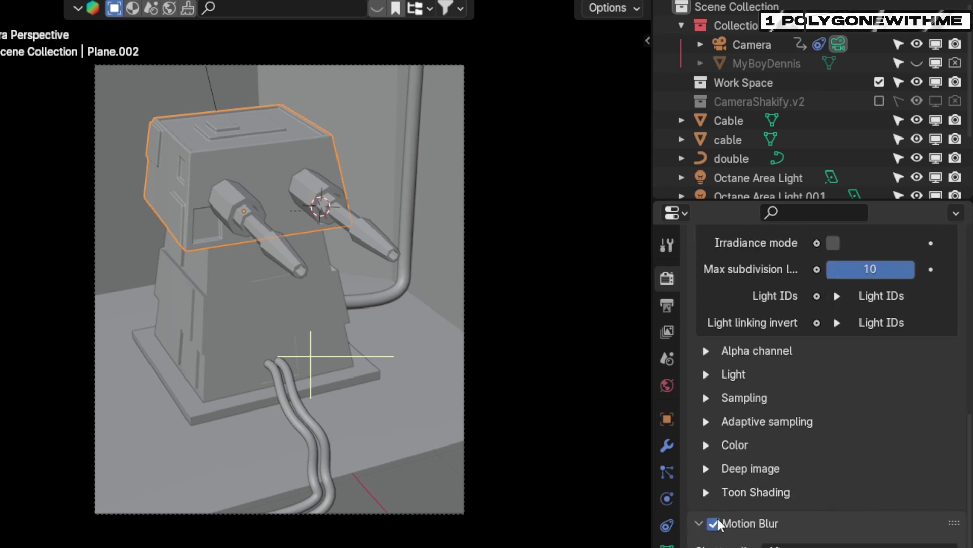
pyautogui.click(717, 520)
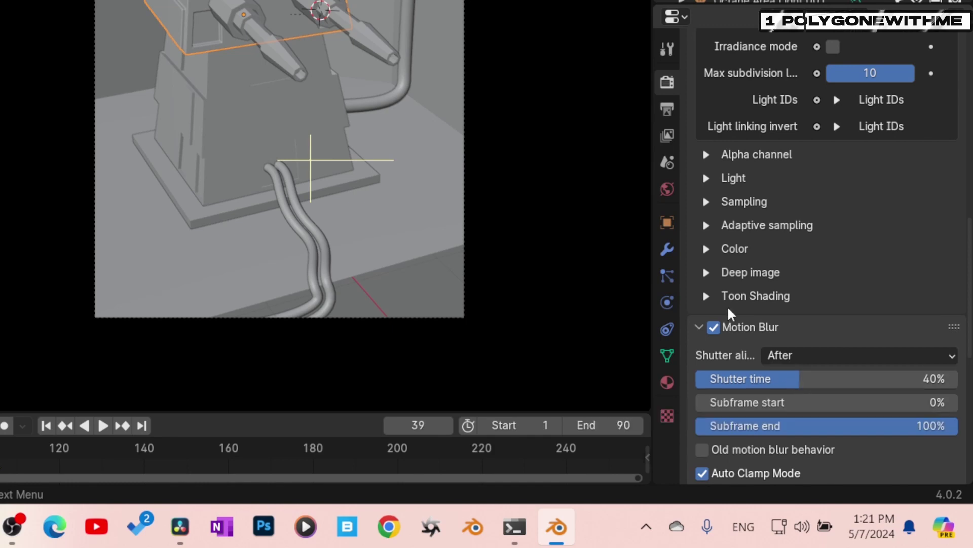
pyautogui.scroll(8, 728, 286)
pyautogui.scroll(8, 729, 284)
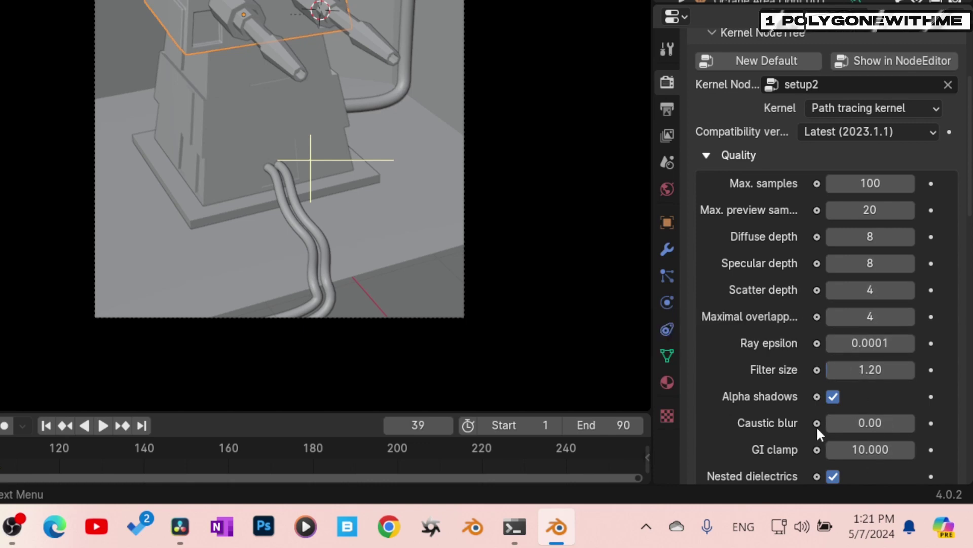
pyautogui.press('n')
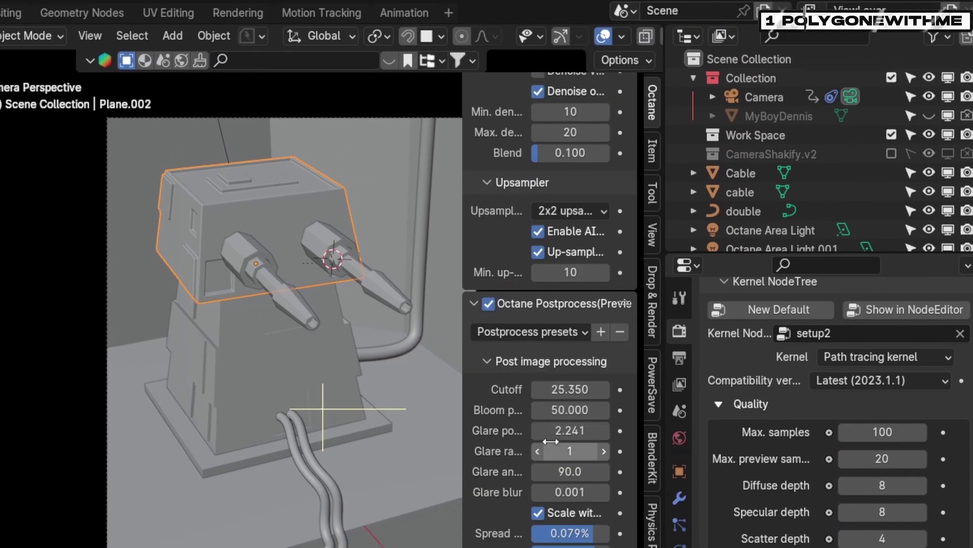
pyautogui.scroll(10, 507, 284)
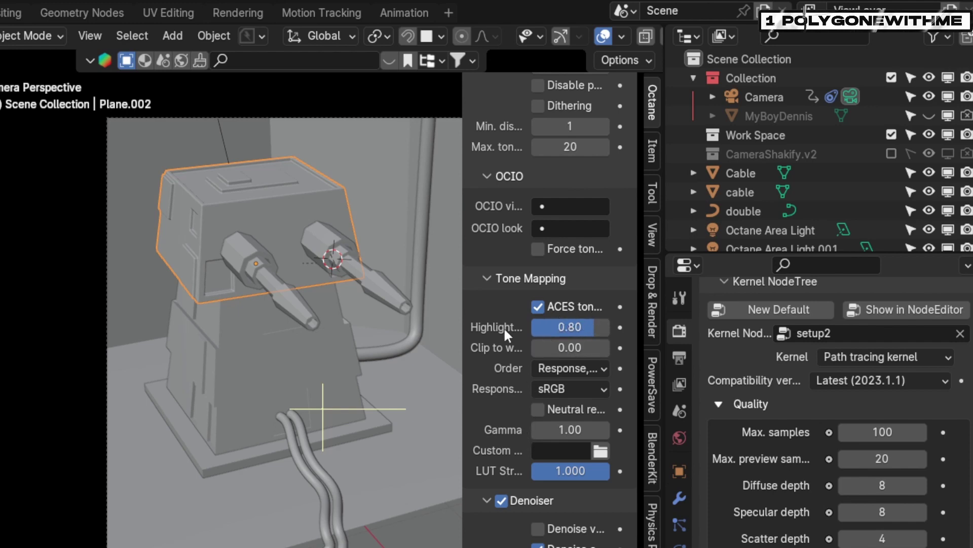
pyautogui.scroll(8, 504, 327)
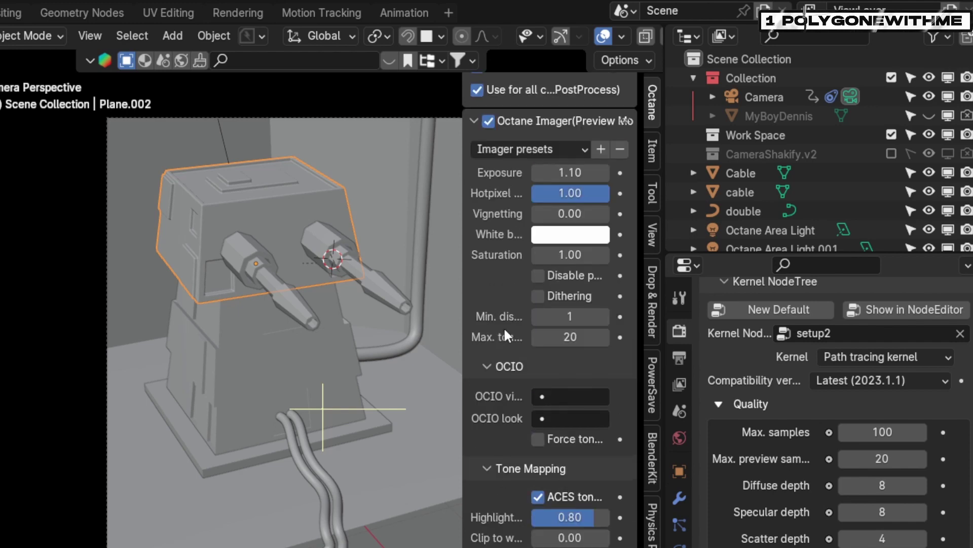
pyautogui.scroll(3, 503, 327)
pyautogui.scroll(-6, 503, 326)
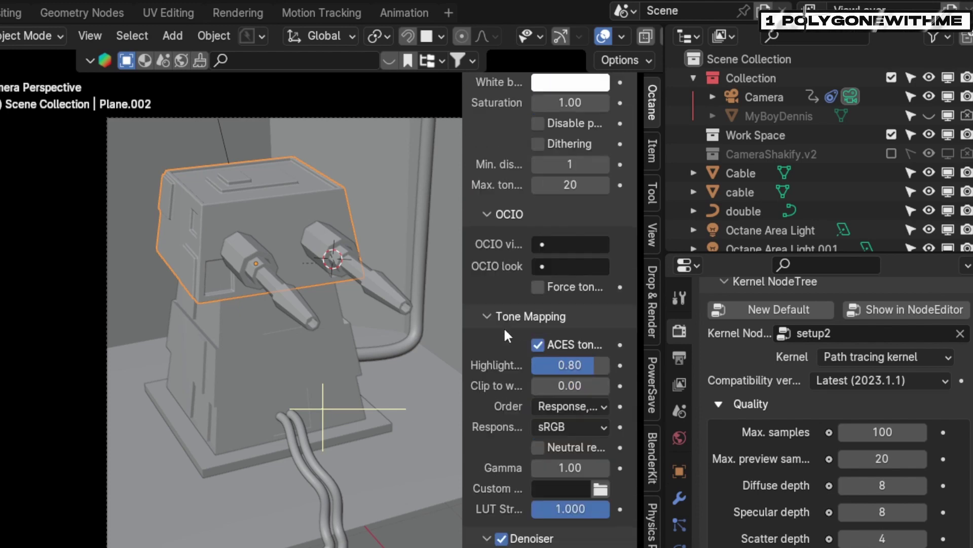
pyautogui.scroll(-5, 503, 327)
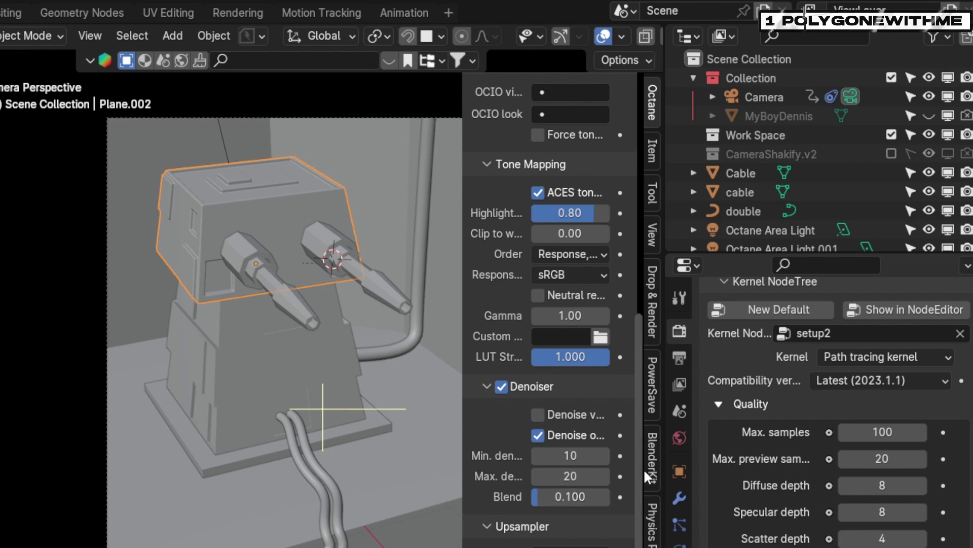
# Step: Set the view layer's preview render pass to Denoised Beauty in the Render AOV Node Graph settings
pyautogui.click(679, 357)
pyautogui.click(680, 385)
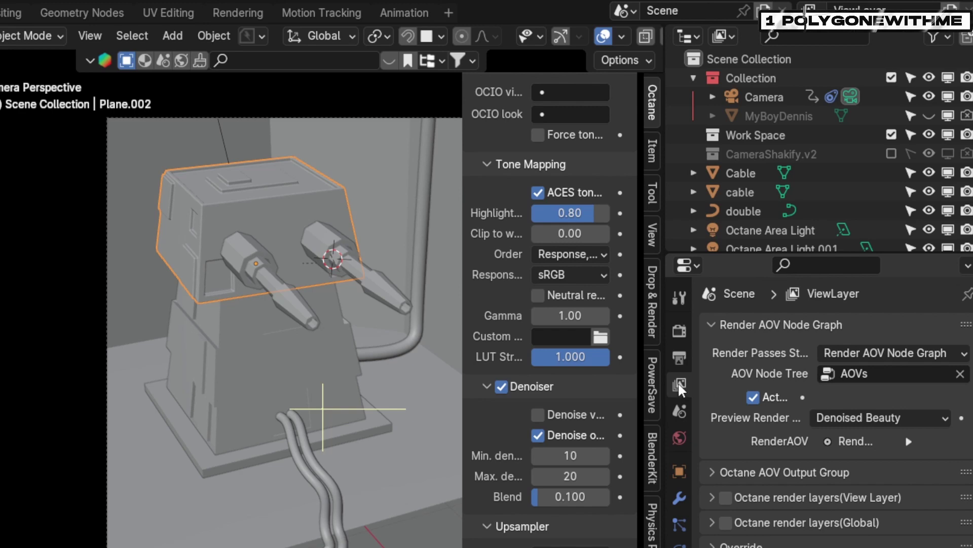
pyautogui.click(853, 418)
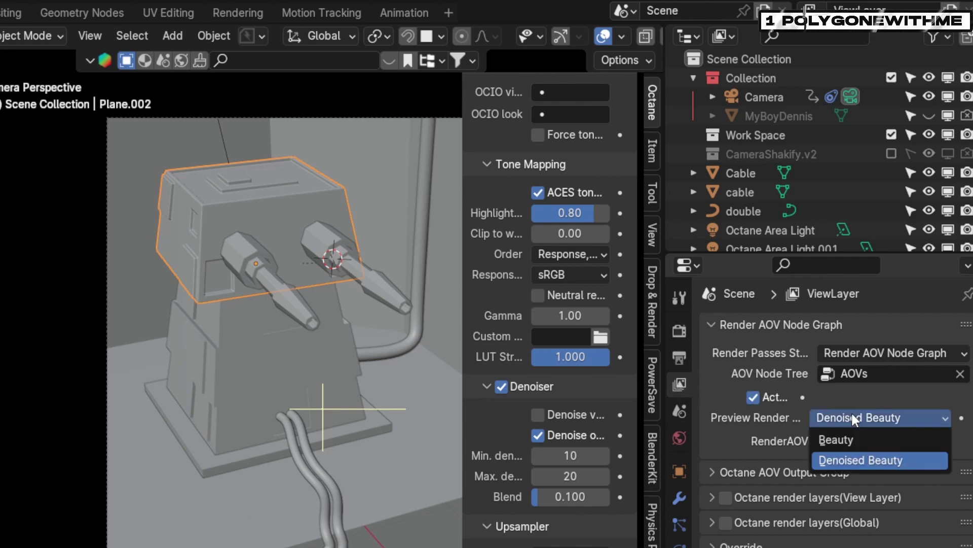
pyautogui.click(849, 457)
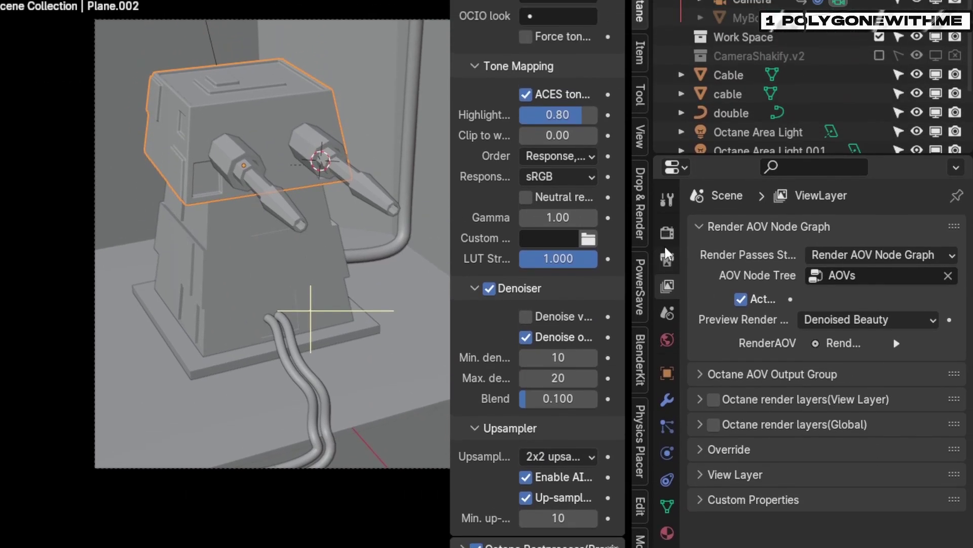
# Step: Set the Octane Output export mode to Export multilayer EXR in the scene's output properties
pyautogui.click(667, 232)
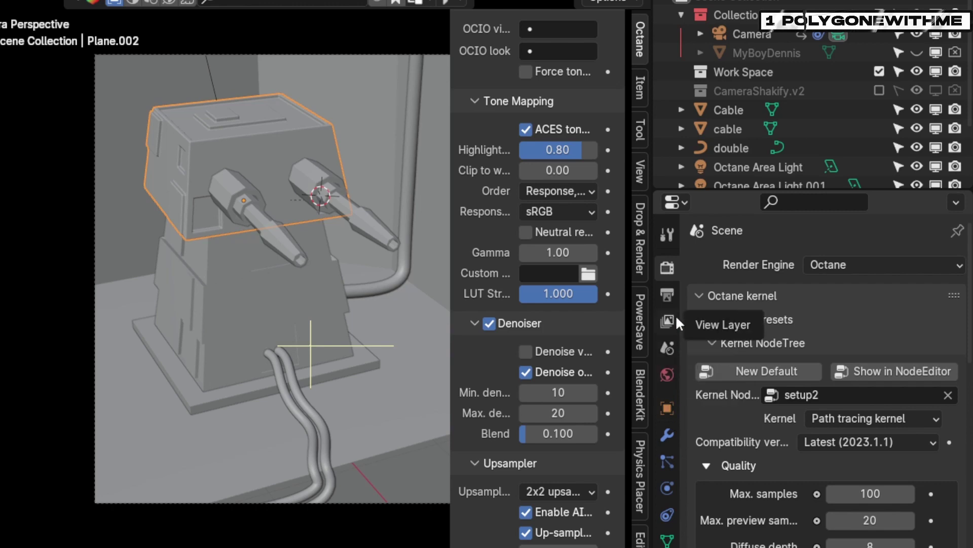
pyautogui.click(668, 294)
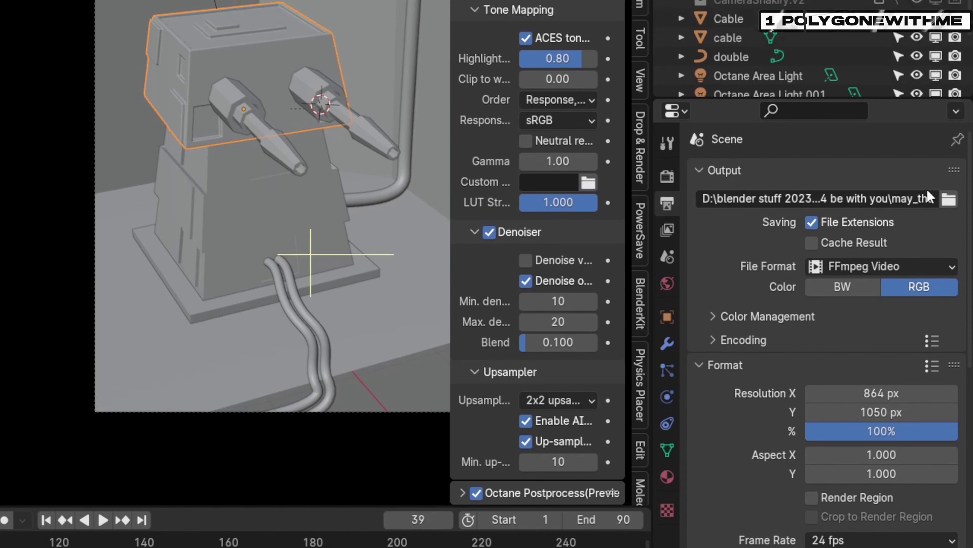
pyautogui.scroll(-2, 811, 405)
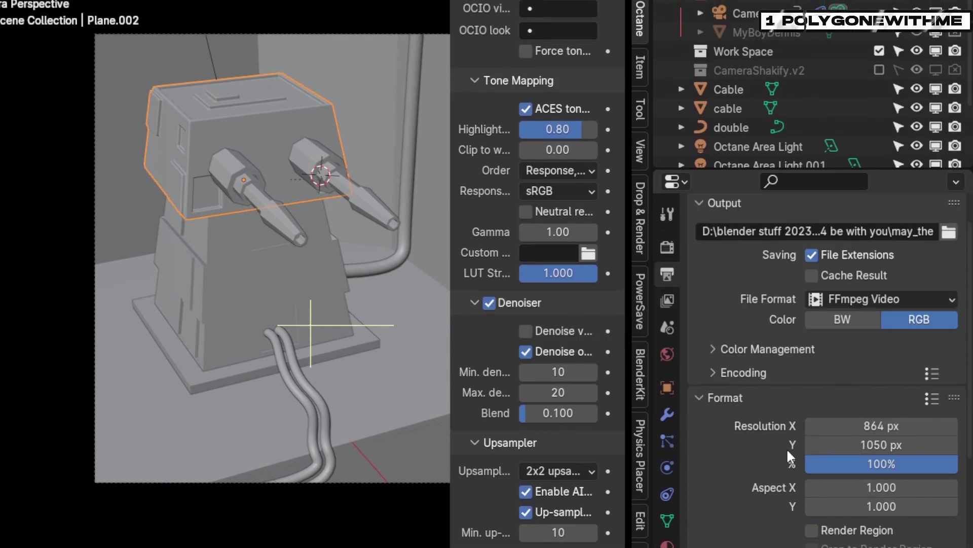
pyautogui.scroll(-5, 787, 448)
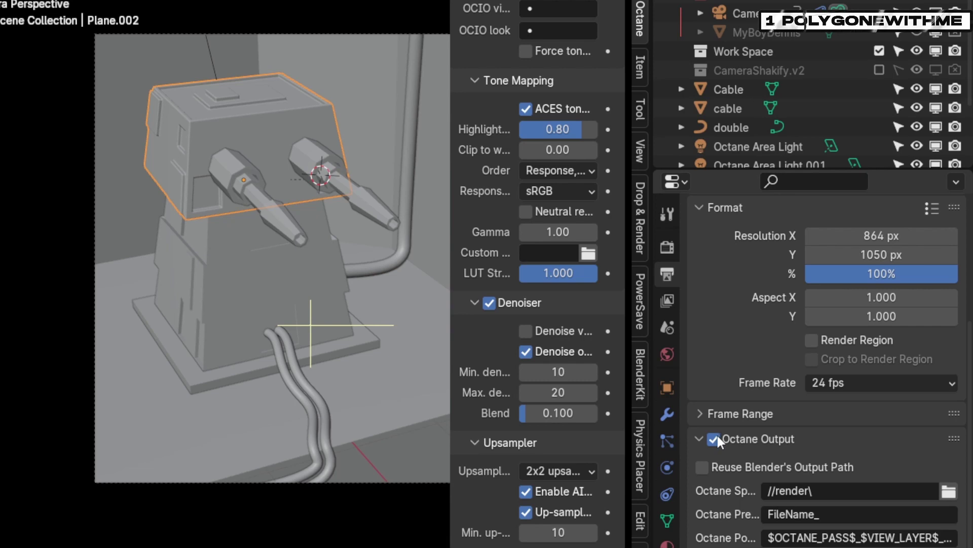
pyautogui.scroll(-1, 760, 434)
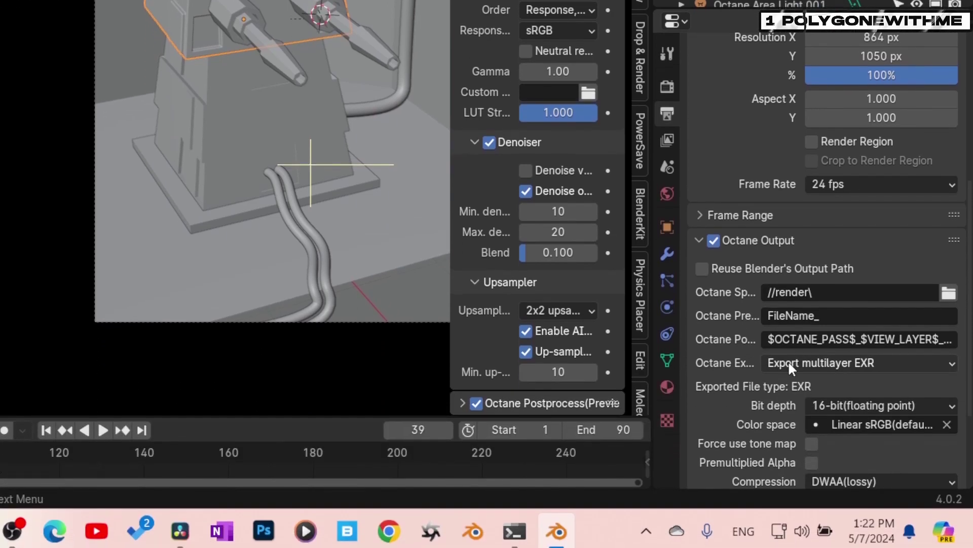
pyautogui.click(792, 362)
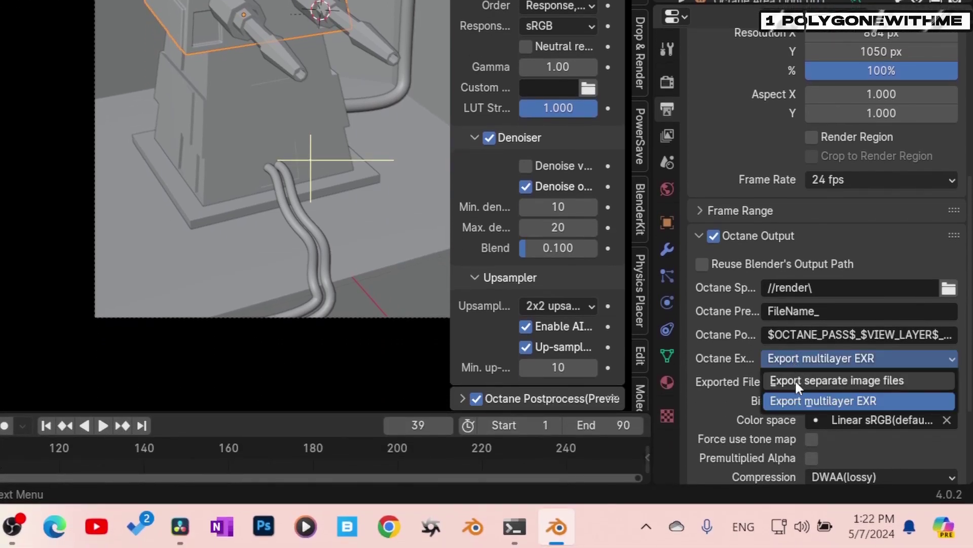
pyautogui.click(800, 407)
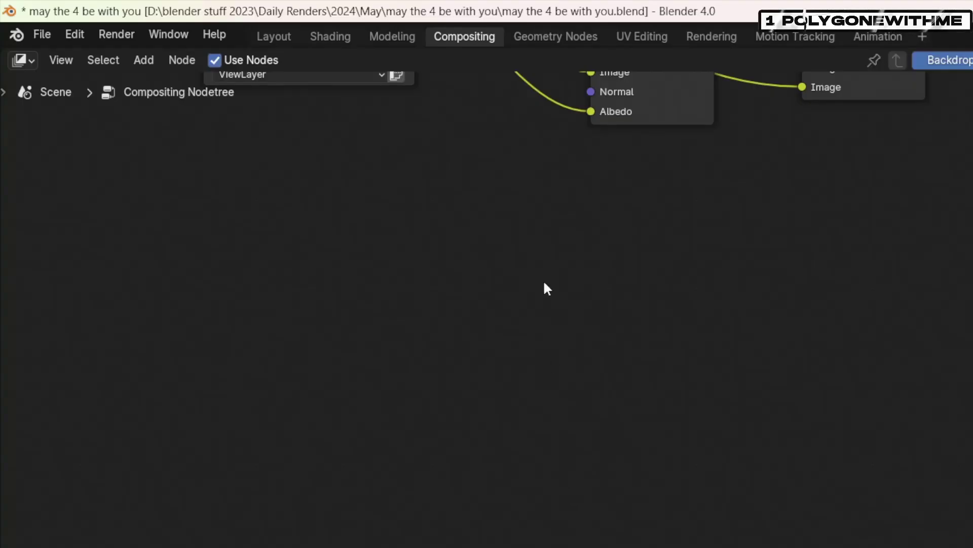
pyautogui.scroll(10, 544, 282)
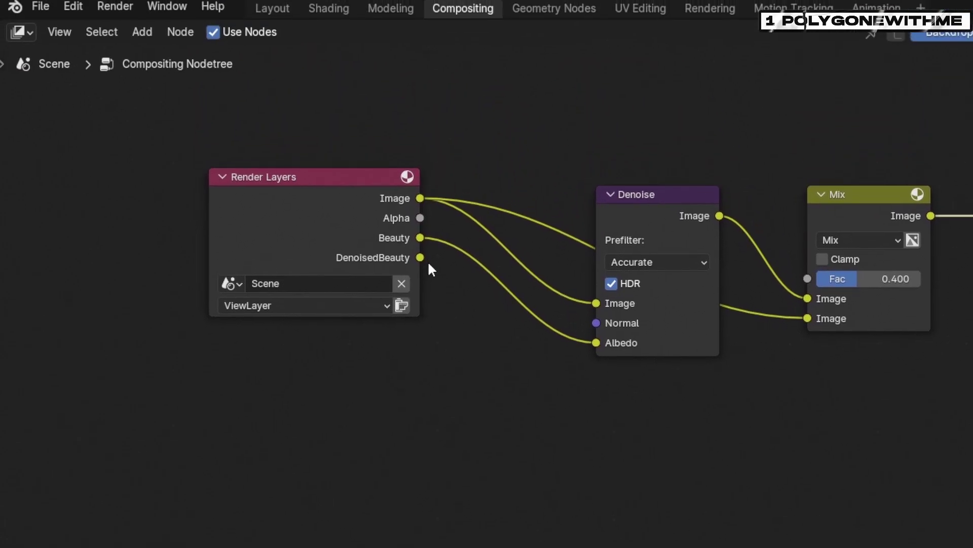
pyautogui.click(377, 254)
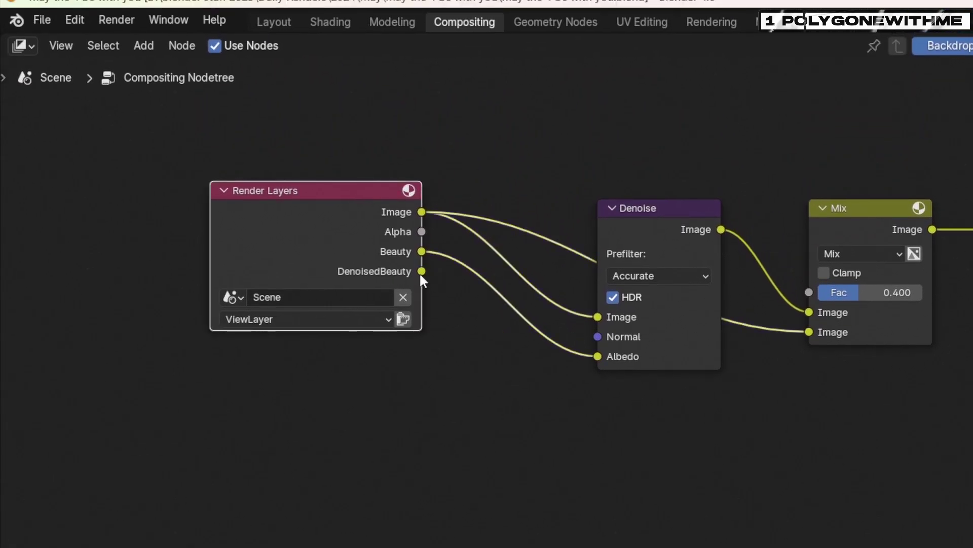
pyautogui.moveTo(421, 272); pyautogui.dragTo(598, 450)
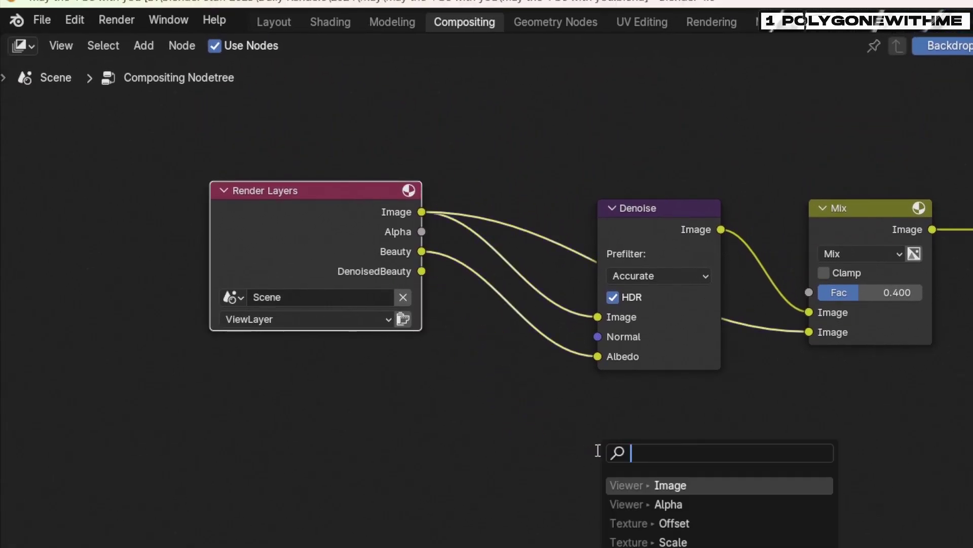
pyautogui.press('Escape')
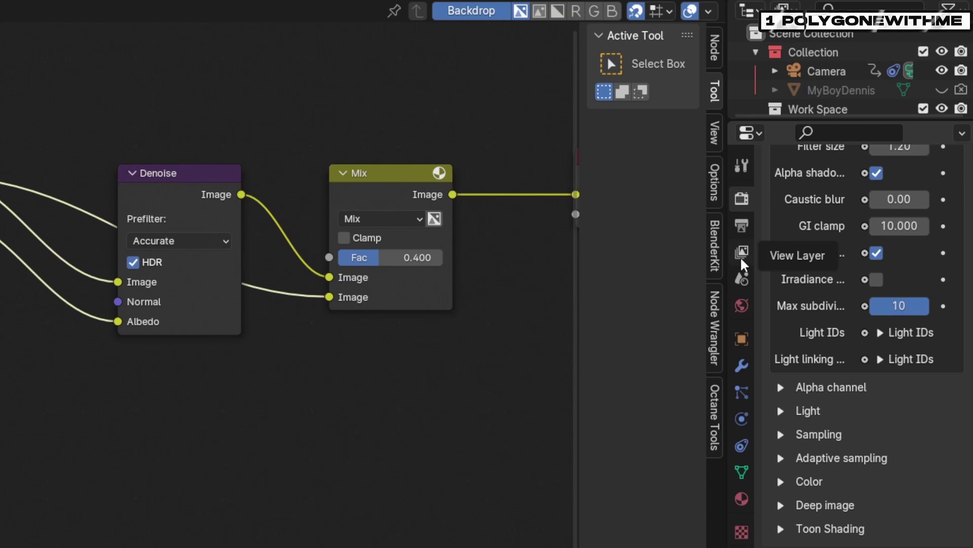
# Step: Return to the Octane Output settings and select Export multilayer EXR as the export type
pyautogui.click(742, 254)
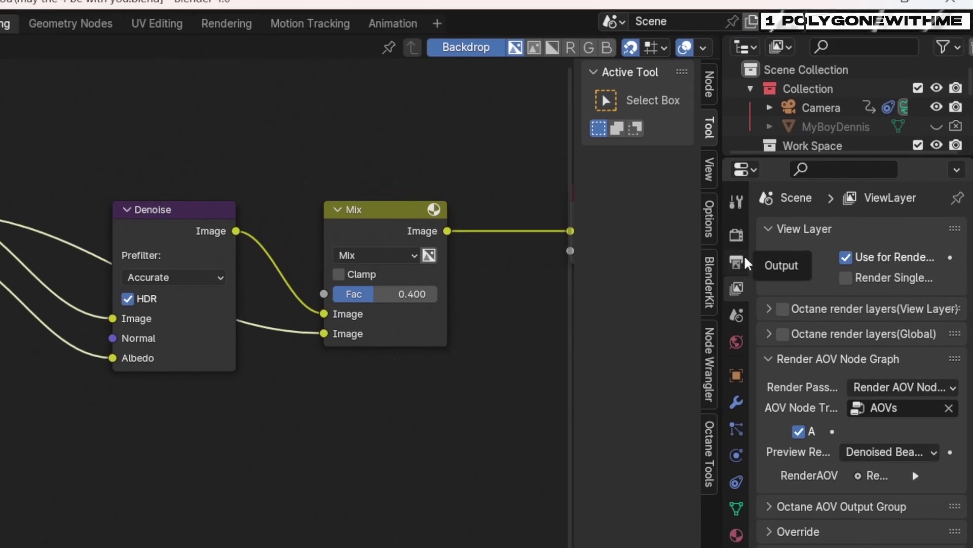
pyautogui.click(742, 225)
pyautogui.scroll(-5, 809, 534)
pyautogui.scroll(-8, 803, 324)
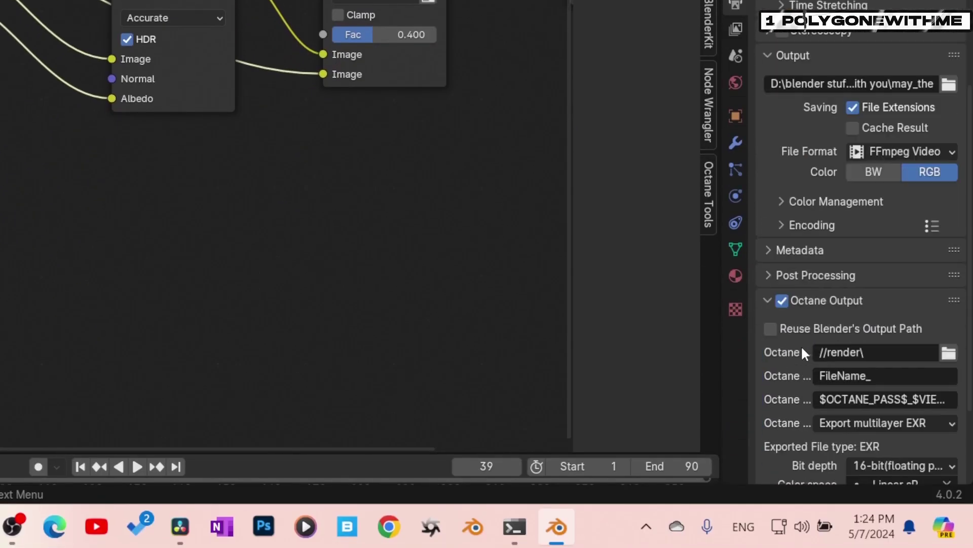
pyautogui.scroll(-2, 797, 302)
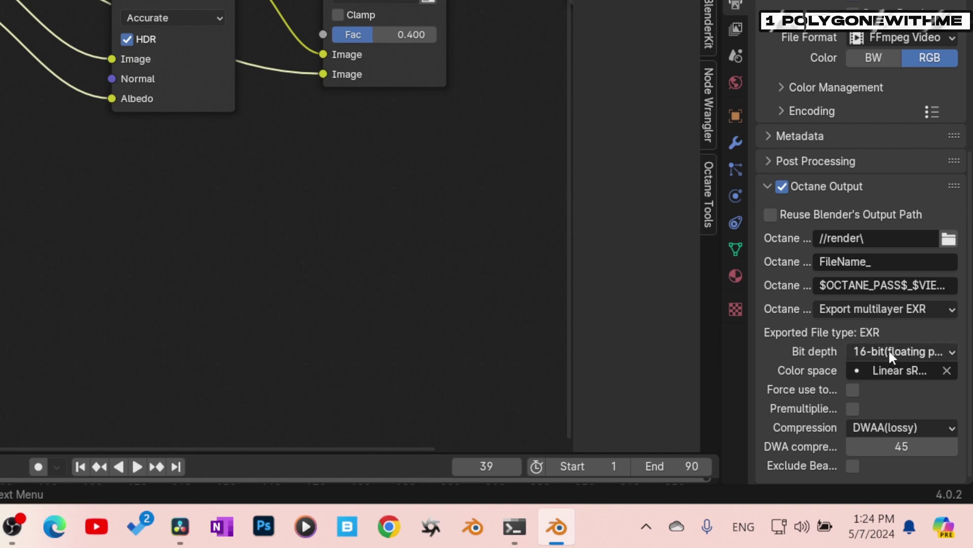
pyautogui.click(887, 306)
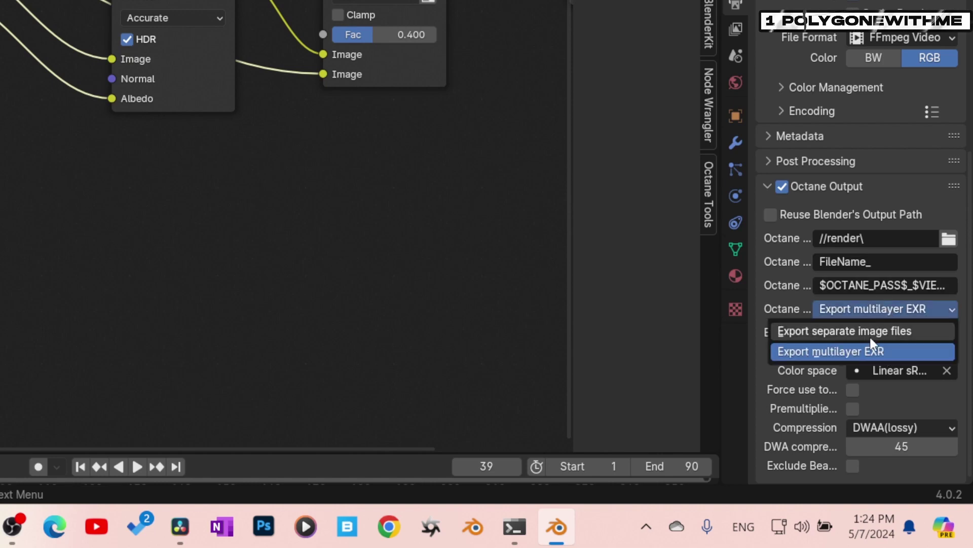
pyautogui.click(853, 351)
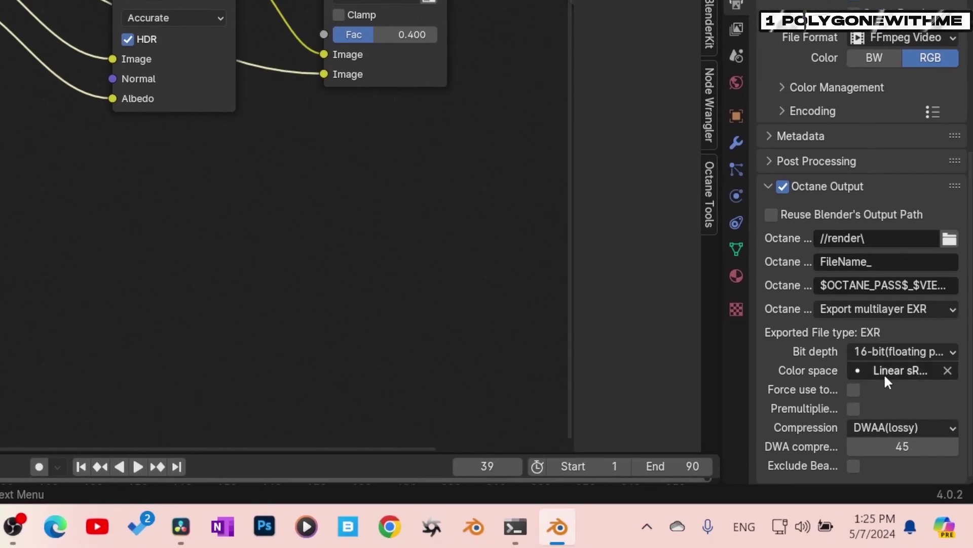
# Step: Set the EXR export to 16-bit(floating point) depth and Linear sRGB(default) color space, keeping DWAA(lossy) compression
pyautogui.click(905, 354)
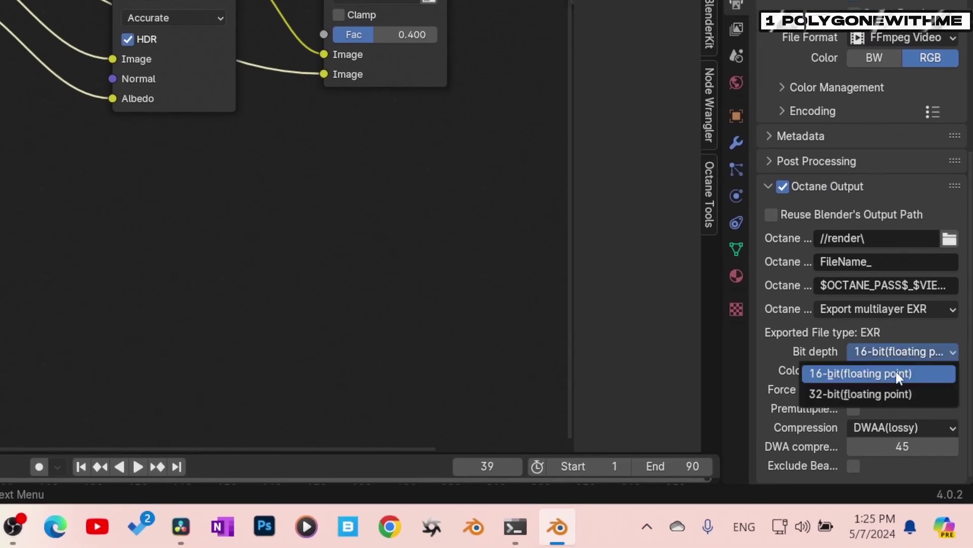
pyautogui.click(897, 375)
pyautogui.click(901, 365)
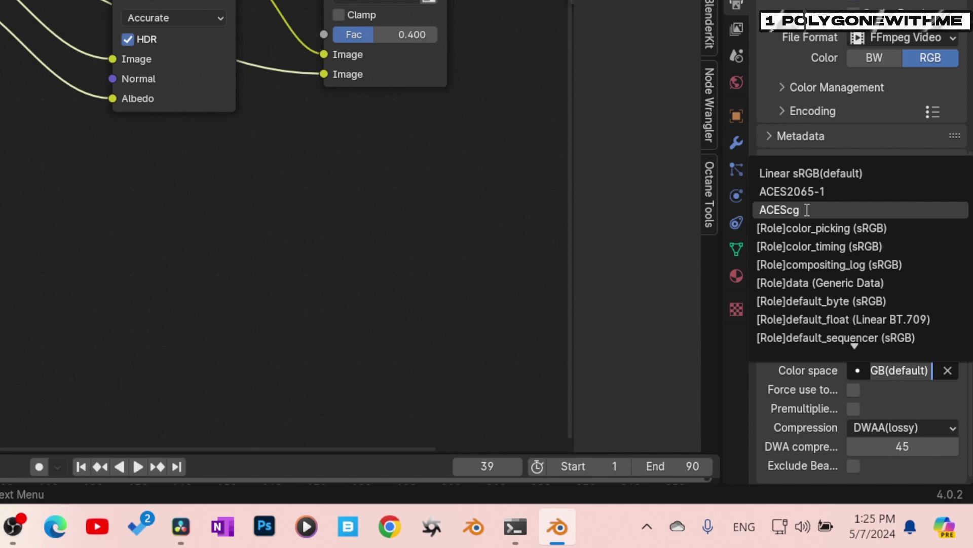
pyautogui.click(825, 174)
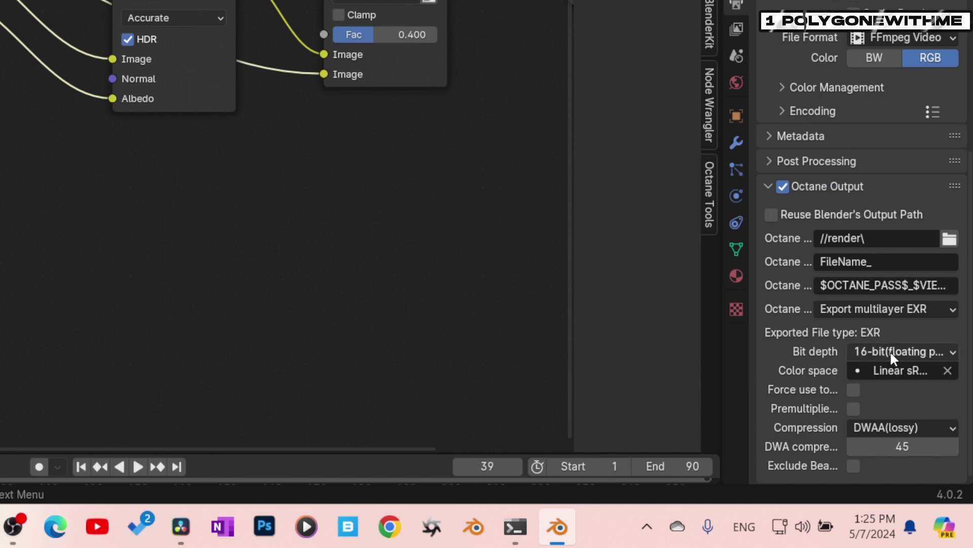
pyautogui.click(886, 428)
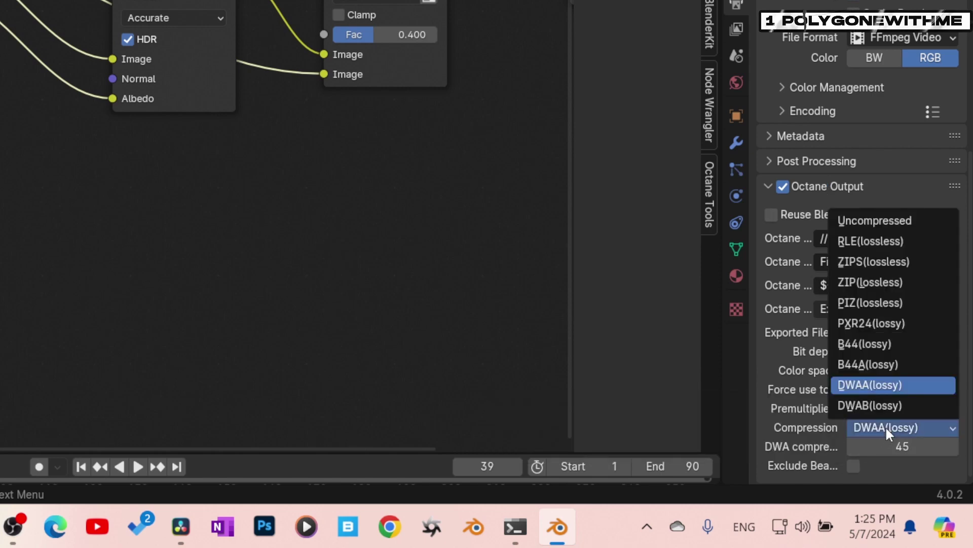
pyautogui.click(887, 427)
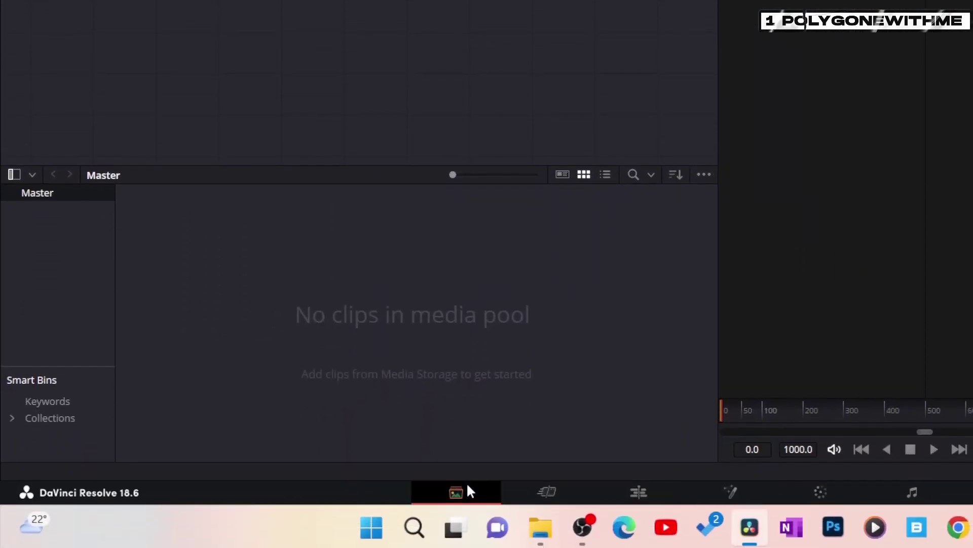
# Step: In DaVinci Resolve's Media page, preview the rendered sequence FileName__ViewLayer_[001-090].exr and scrub through it
pyautogui.click(468, 487)
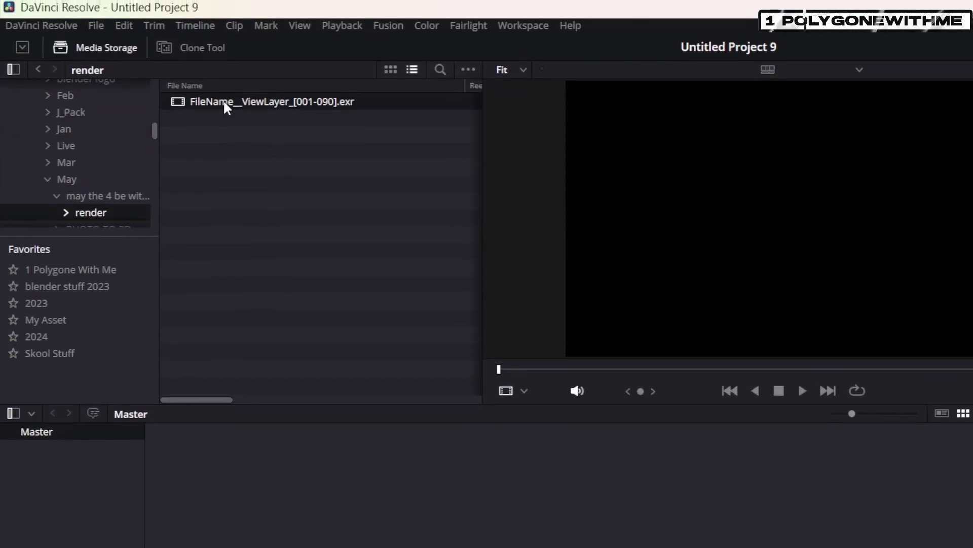
pyautogui.click(224, 102)
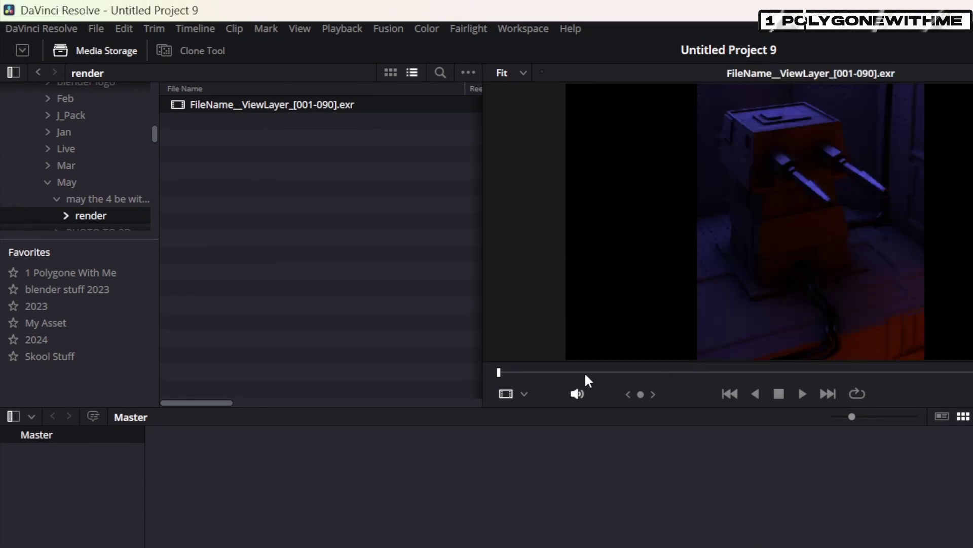
pyautogui.moveTo(585, 373); pyautogui.dragTo(972, 373)
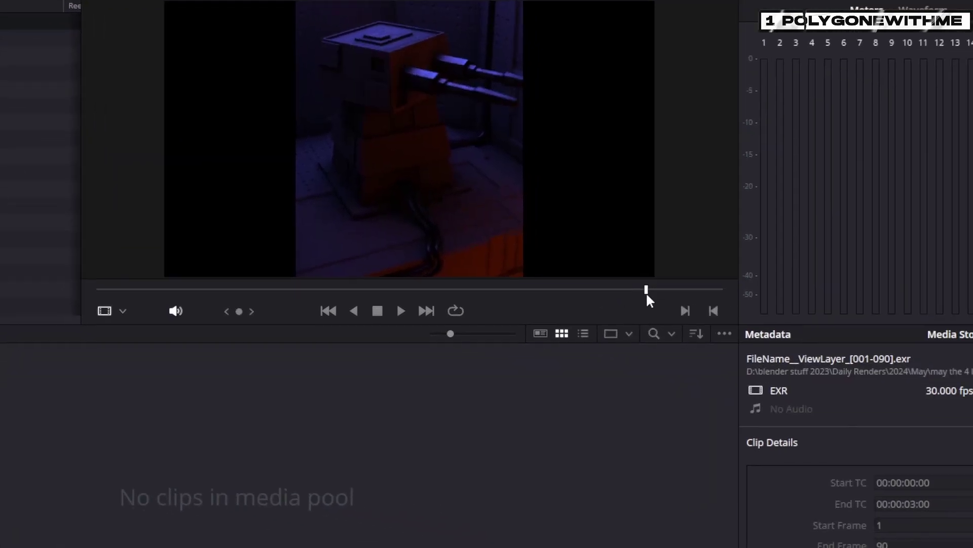
# Step: Scrub through the rendered sequence preview and add FileName__ViewLayer_[001-090].exr to the Master media pool
pyautogui.moveTo(646, 292); pyautogui.dragTo(117, 283)
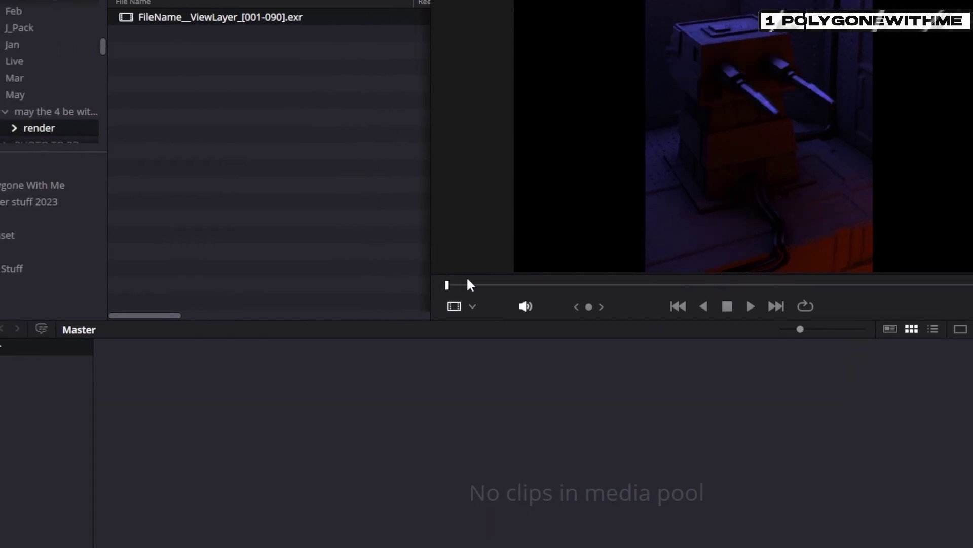
pyautogui.moveTo(469, 284); pyautogui.dragTo(664, 285)
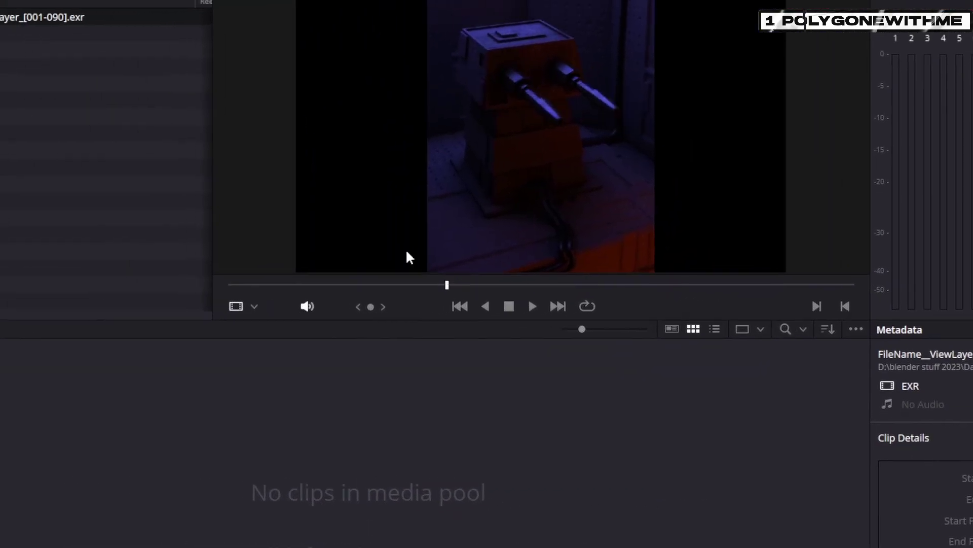
pyautogui.moveTo(76, 23); pyautogui.dragTo(163, 426)
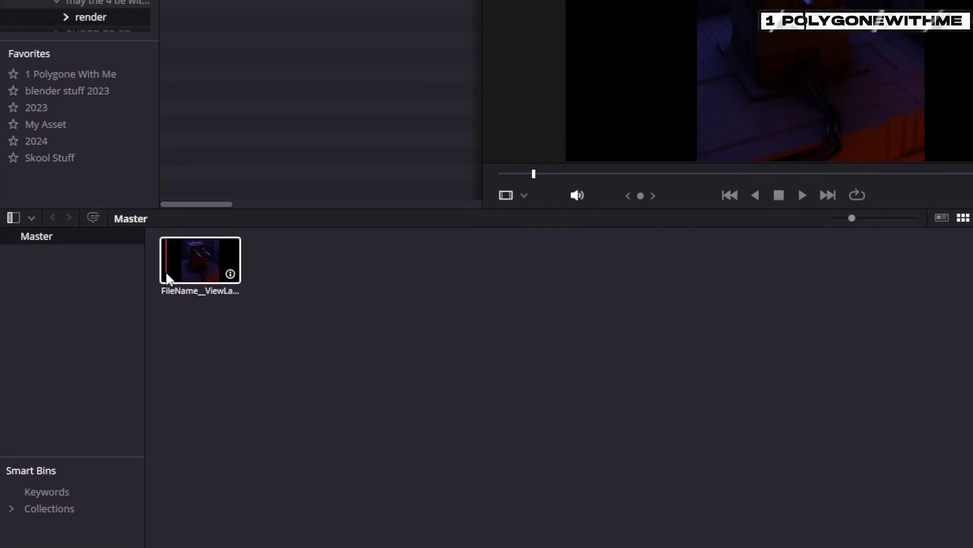
# Step: Create a new timeline from the EXR clip with Use Project Settings turned off and Use vertical resolution enabled
pyautogui.rightClick(165, 269)
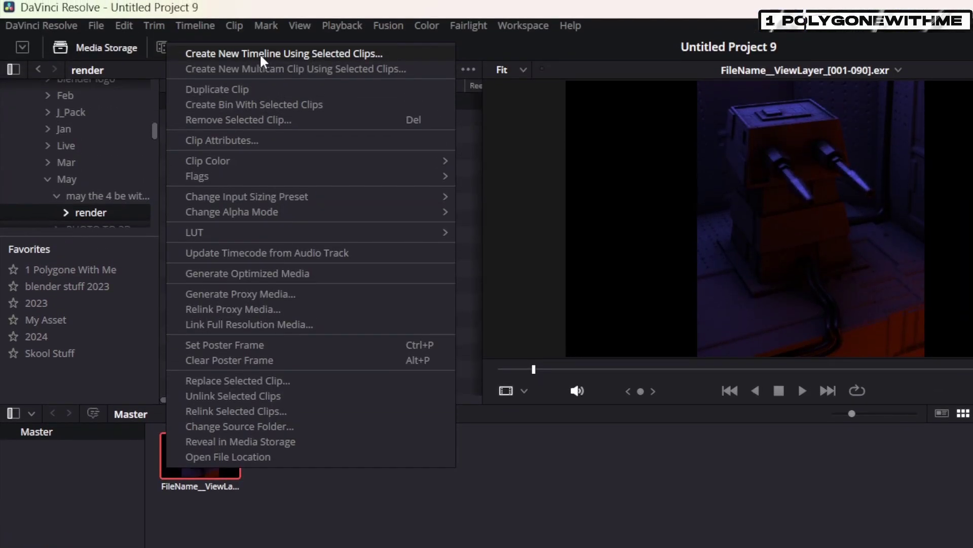
pyautogui.click(260, 53)
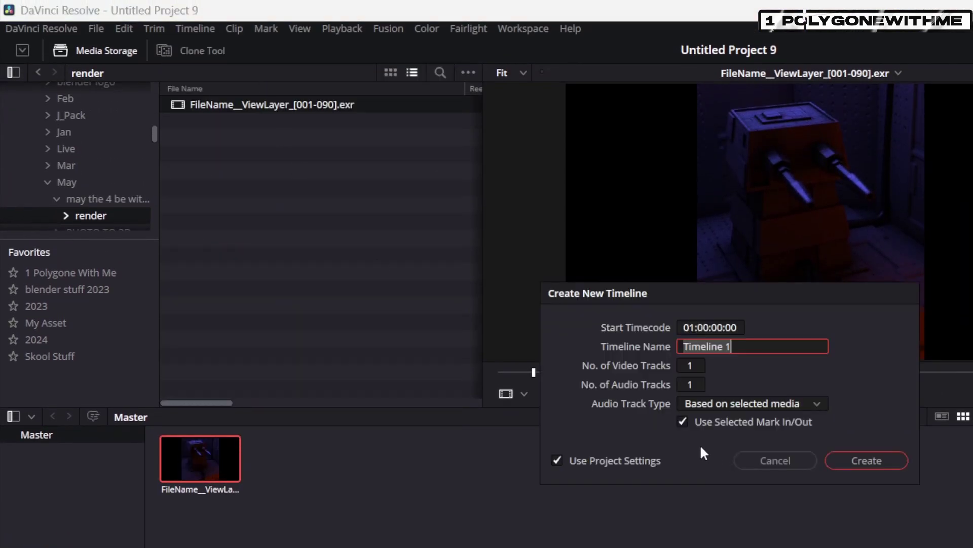
pyautogui.click(589, 459)
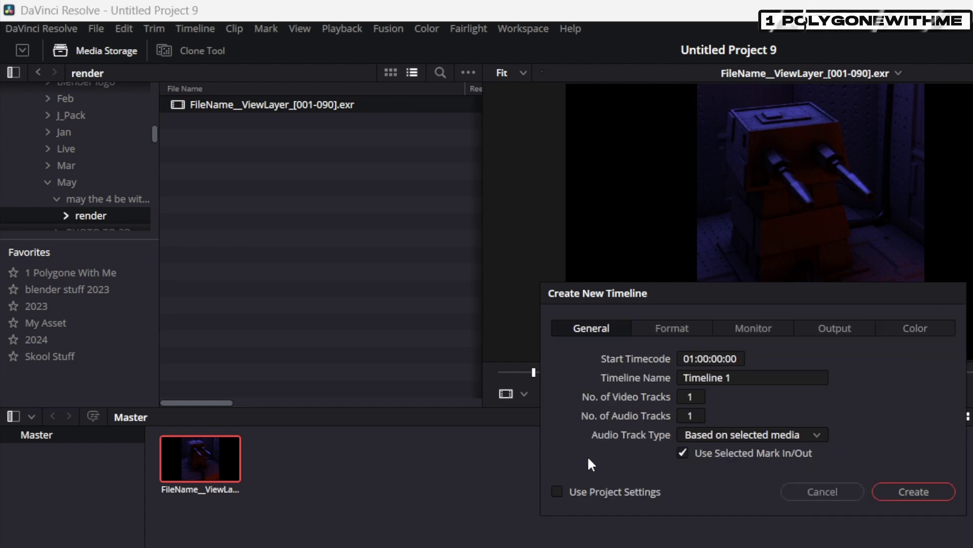
pyautogui.click(694, 337)
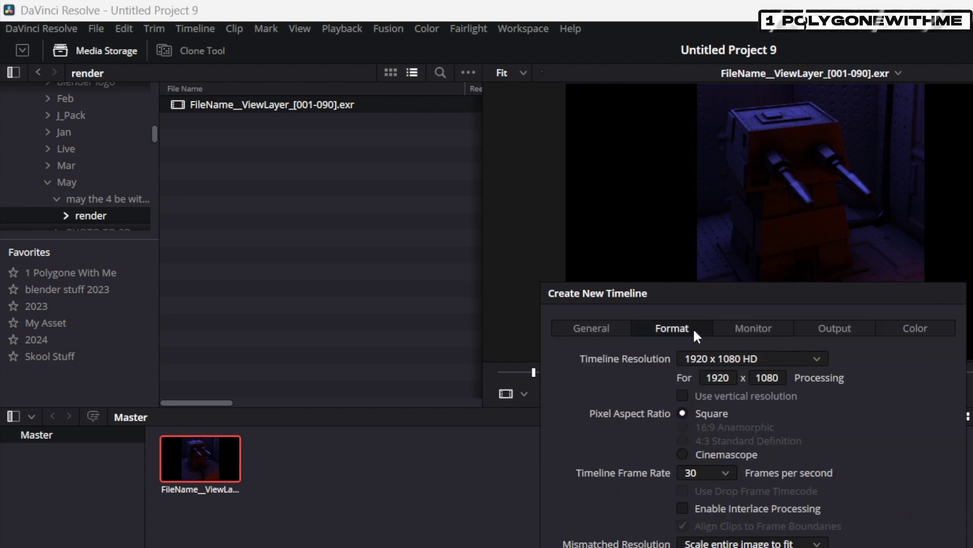
pyautogui.click(691, 395)
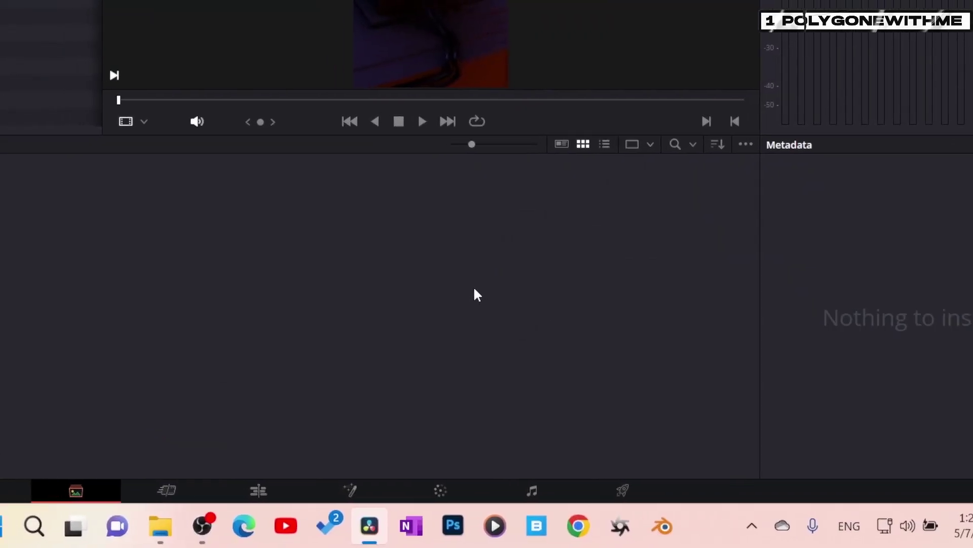
# Step: Move the timeline playhead to about 01:00:01:07 on the Edit page, and open the clip in Fusion with the media pool hidden
pyautogui.click(259, 490)
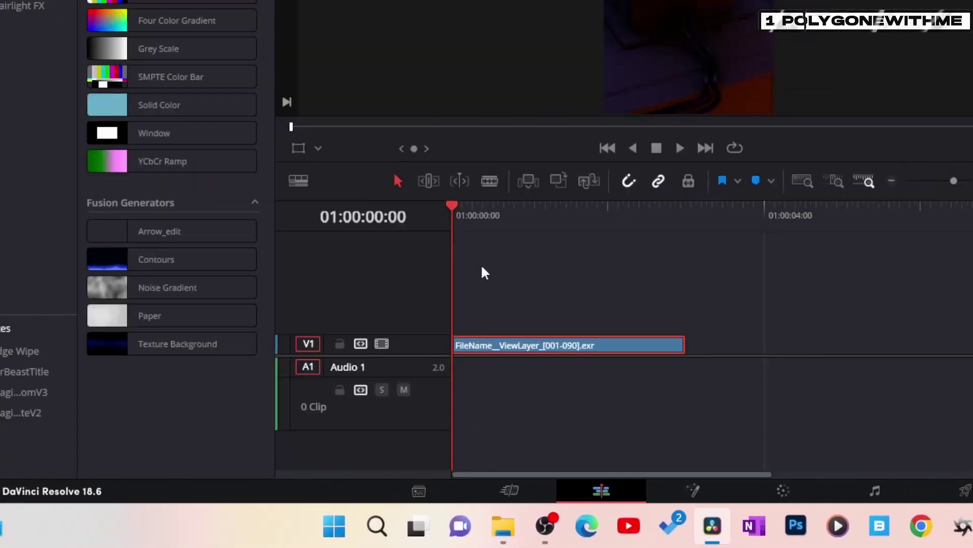
pyautogui.moveTo(479, 210); pyautogui.dragTo(547, 216)
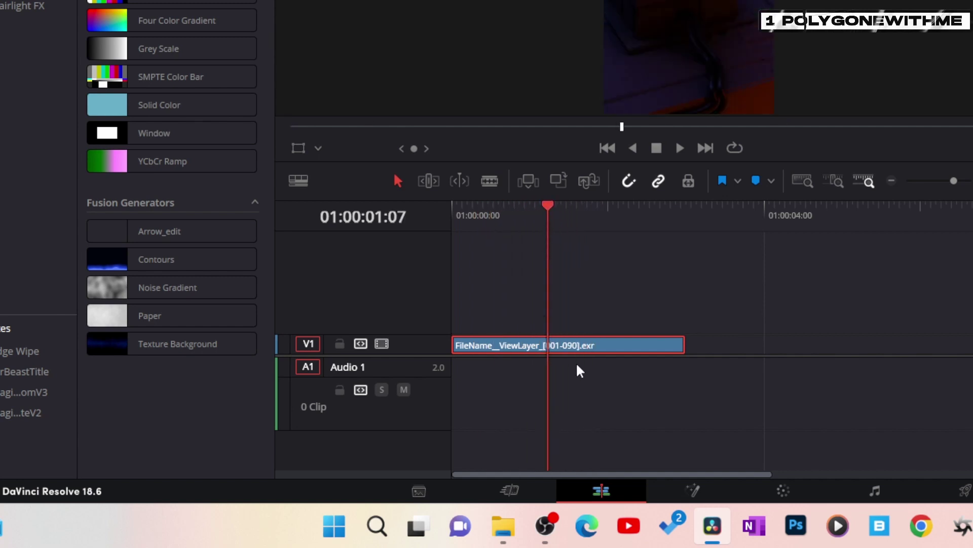
pyautogui.click(693, 490)
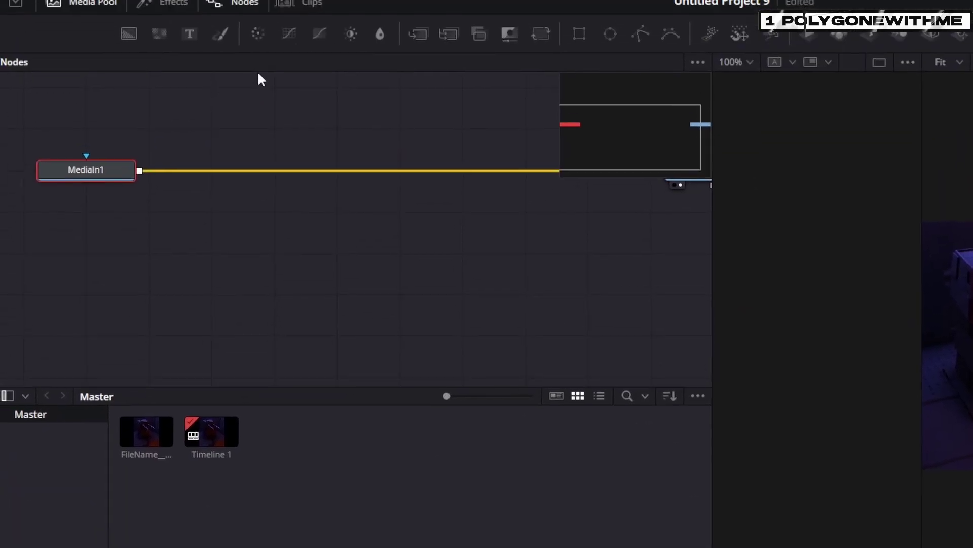
pyautogui.click(87, 5)
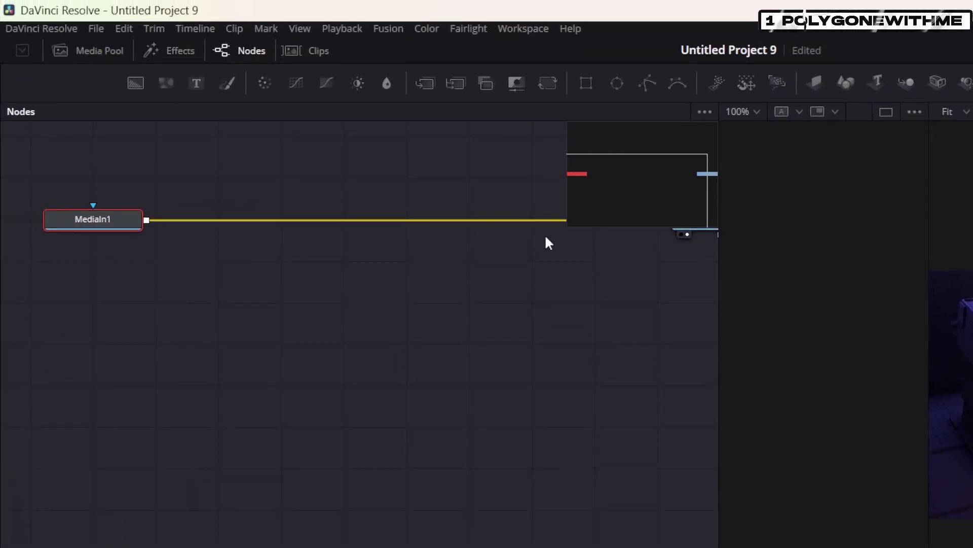
# Step: Arrange MediaIn1 vertically above MediaOut1 in the node graph, and switch the display to a single enlarged viewer
pyautogui.click(687, 235)
pyautogui.moveTo(658, 265); pyautogui.dragTo(596, 389)
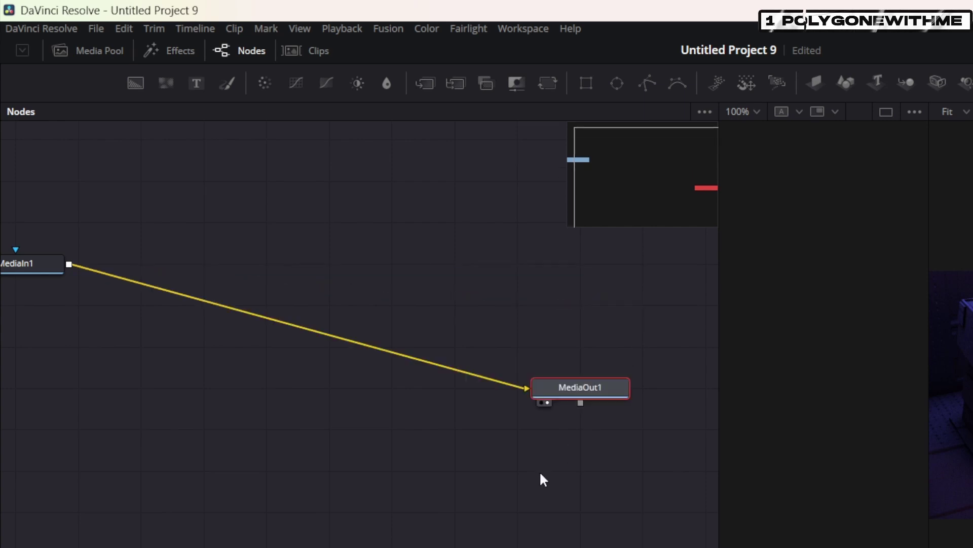
pyautogui.moveTo(62, 264); pyautogui.dragTo(509, 248)
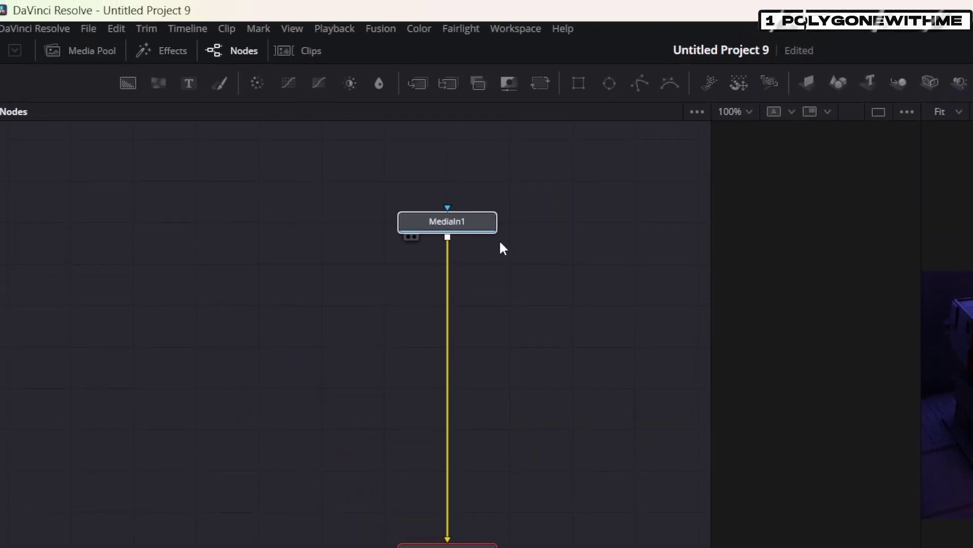
pyautogui.click(502, 247)
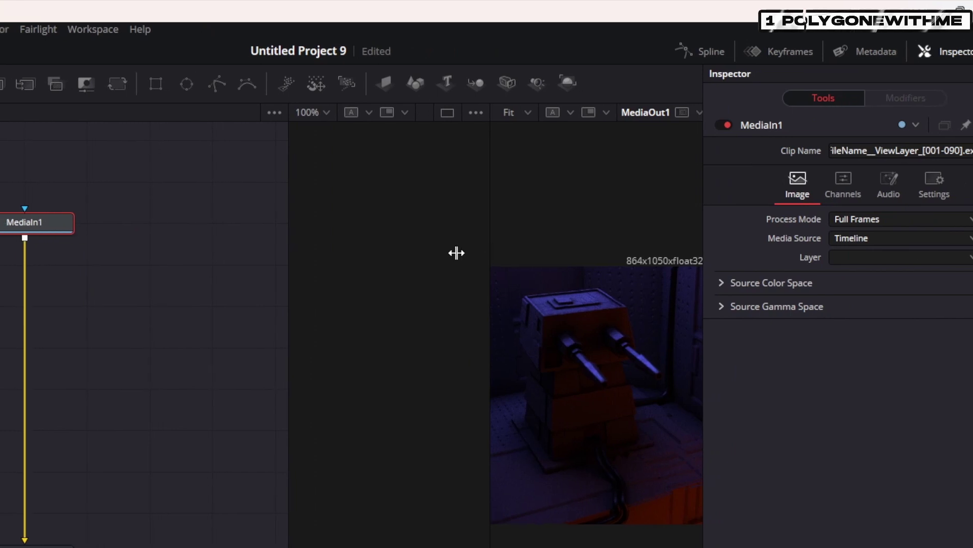
pyautogui.moveTo(456, 253); pyautogui.dragTo(365, 249)
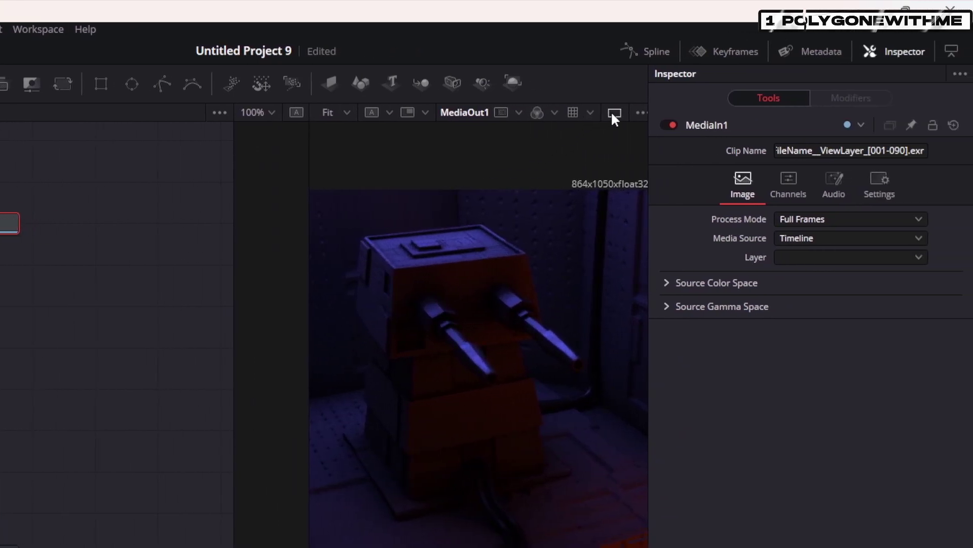
pyautogui.click(614, 115)
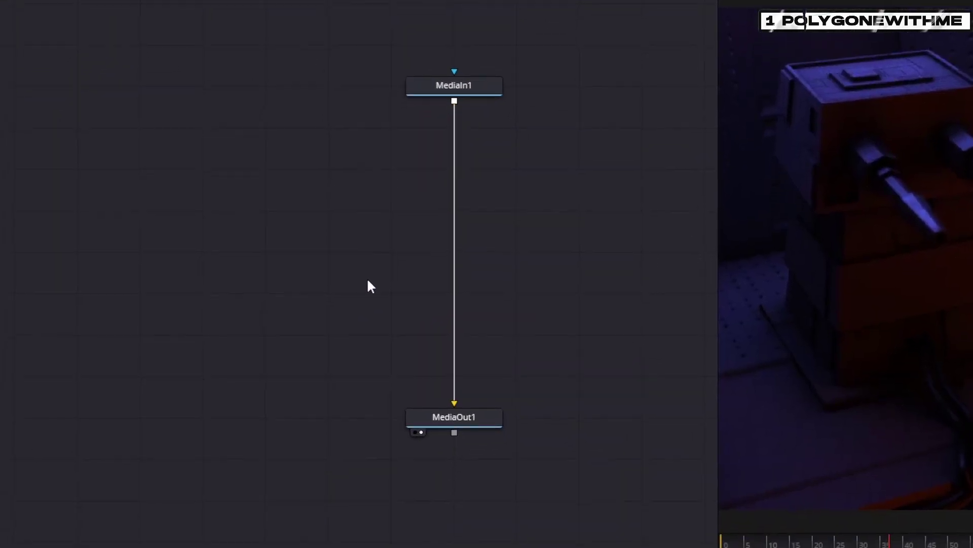
# Step: Add a Color Space Transform node between MediaIn1 and MediaOut1, placed just above MediaOut1
pyautogui.hotkey('shift', 'space')
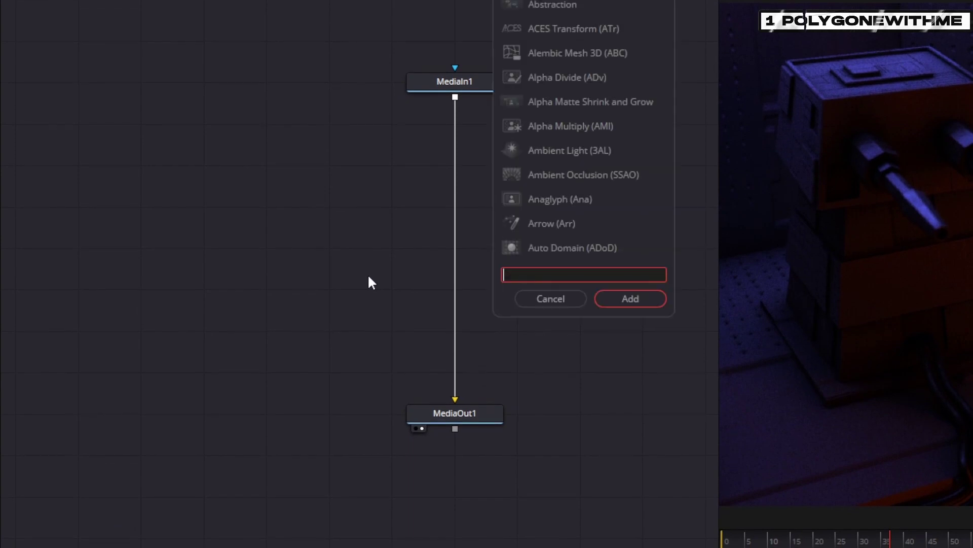
pyautogui.write('col')
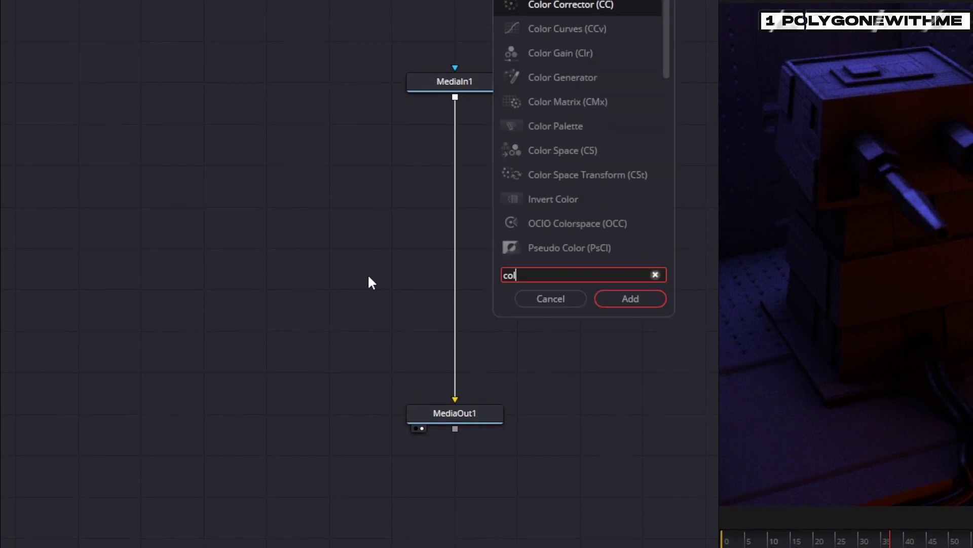
pyautogui.click(560, 175)
pyautogui.click(623, 303)
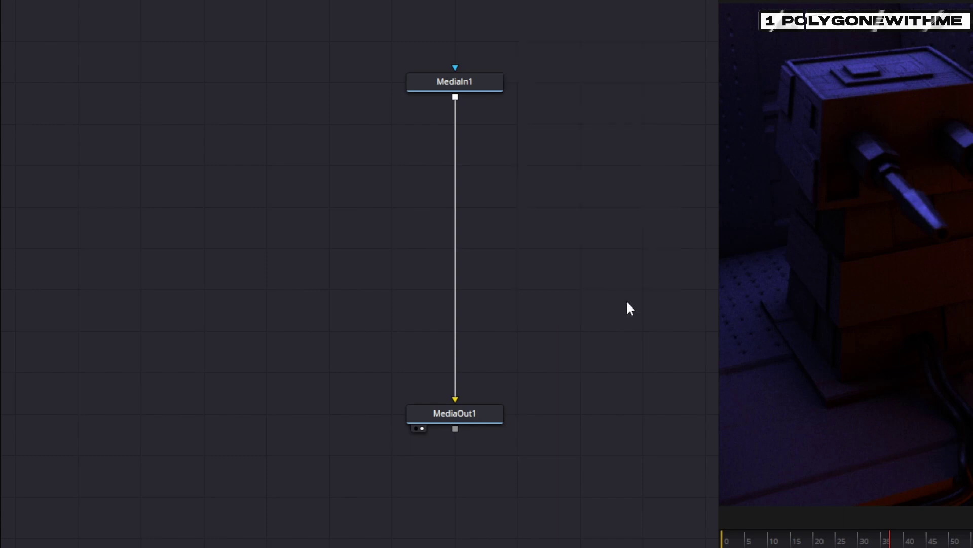
pyautogui.moveTo(408, 295); pyautogui.dragTo(467, 374)
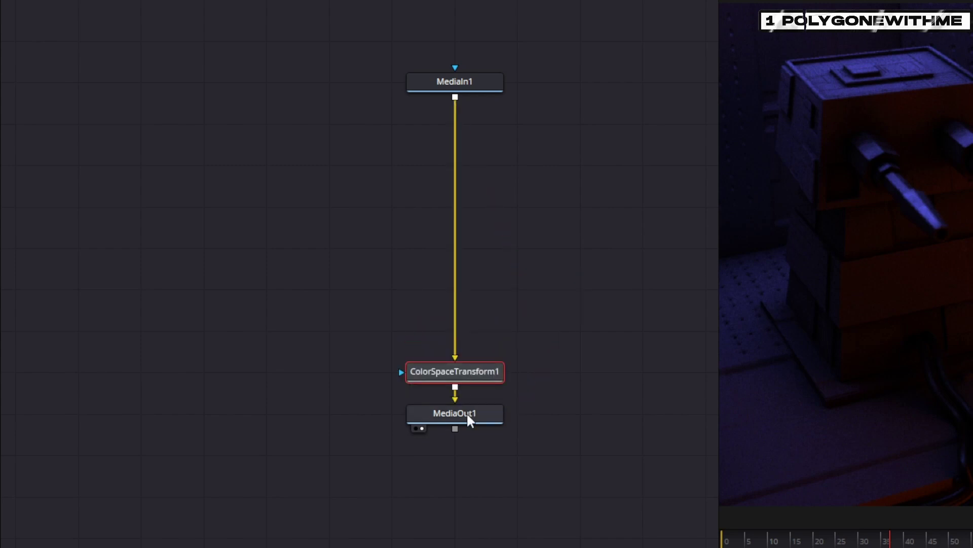
pyautogui.moveTo(467, 414); pyautogui.dragTo(801, 375)
pyautogui.moveTo(485, 381)
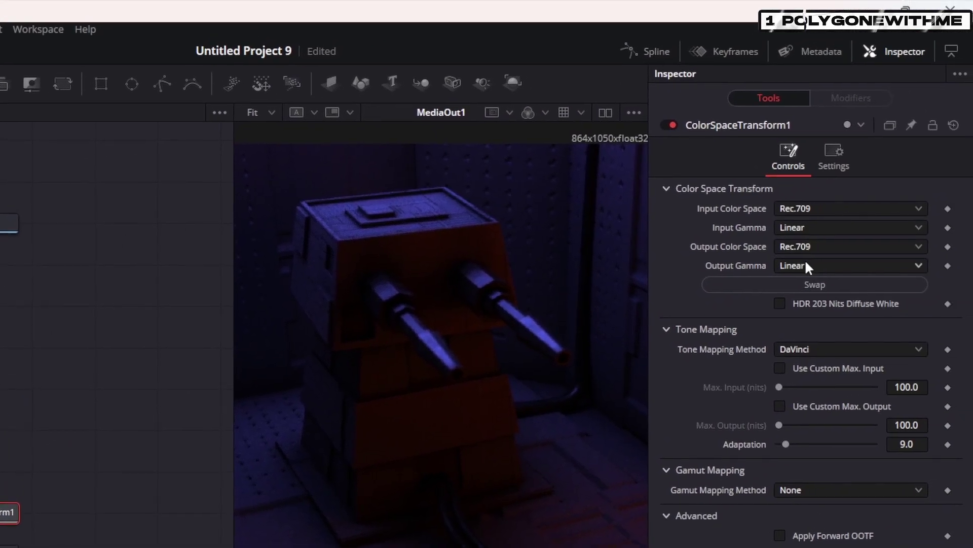
# Step: Change the Color Space Transform node's output gamma to a non-linear display curve
pyautogui.click(806, 266)
pyautogui.scroll(-4, 808, 357)
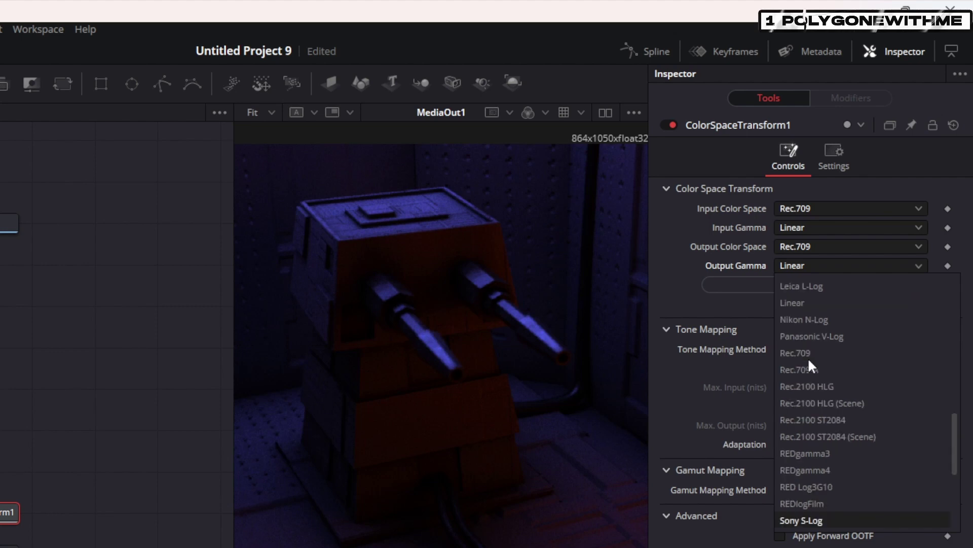
pyautogui.scroll(-3, 812, 457)
pyautogui.click(811, 426)
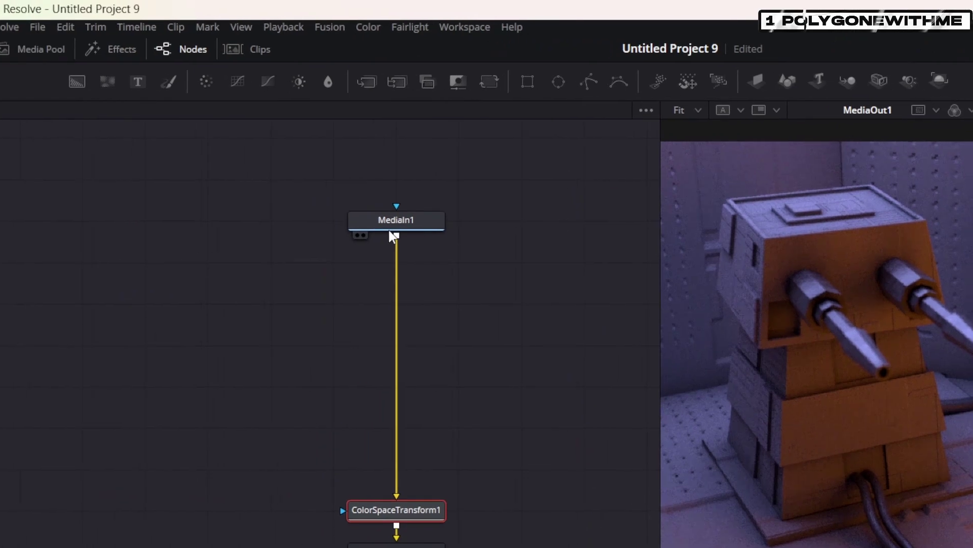
# Step: Map MediaIn1's red, green and blue channels to the matching DenoisedBeauty R, G and B passes
pyautogui.click(135, 212)
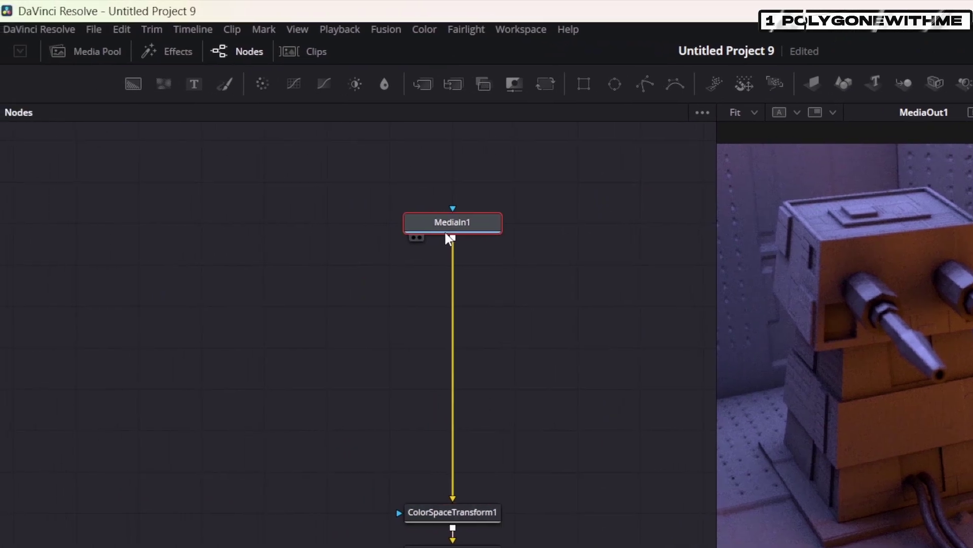
pyautogui.moveTo(451, 225)
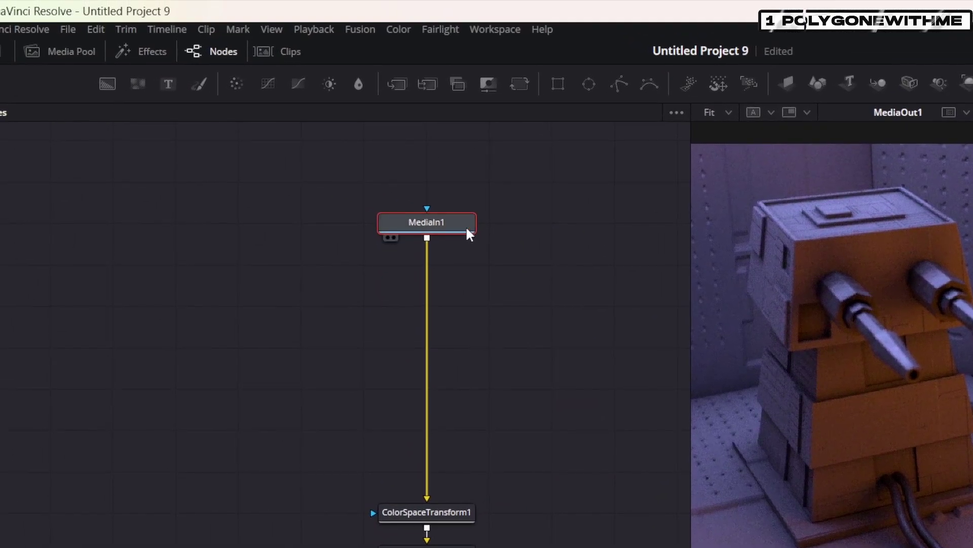
pyautogui.moveTo(466, 227)
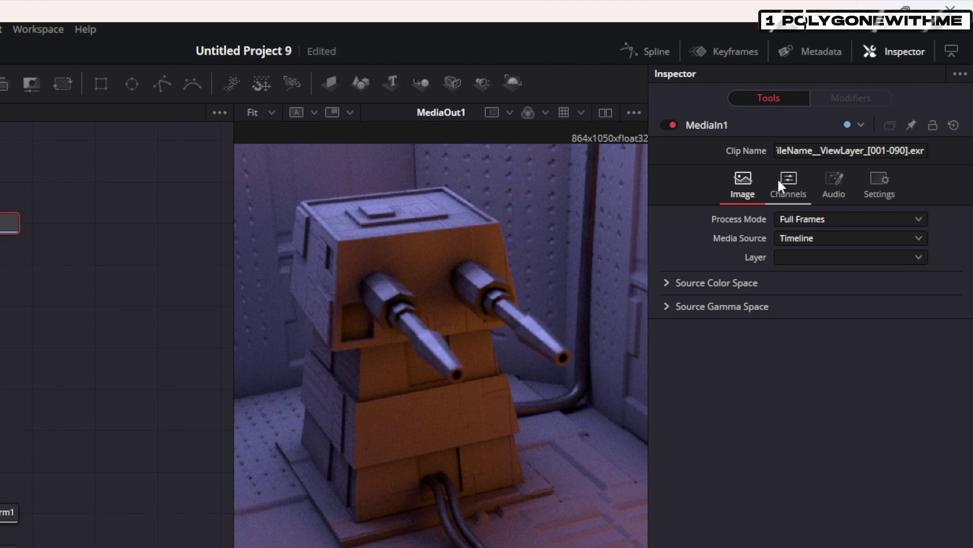
pyautogui.click(779, 177)
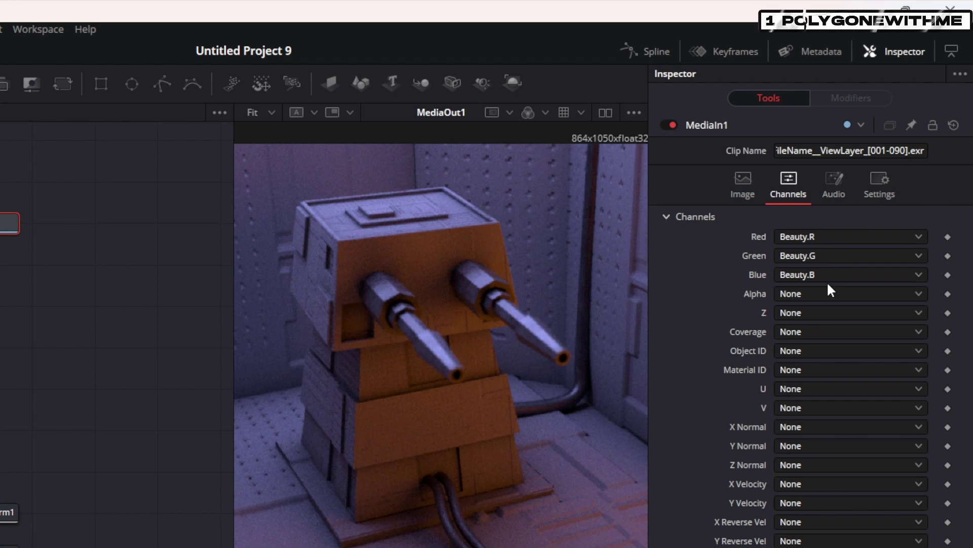
pyautogui.click(824, 237)
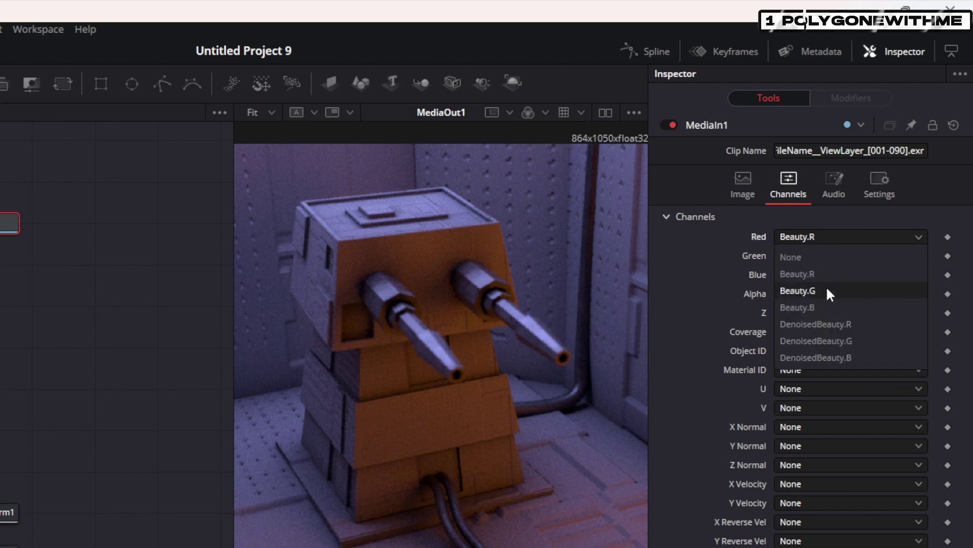
pyautogui.click(836, 327)
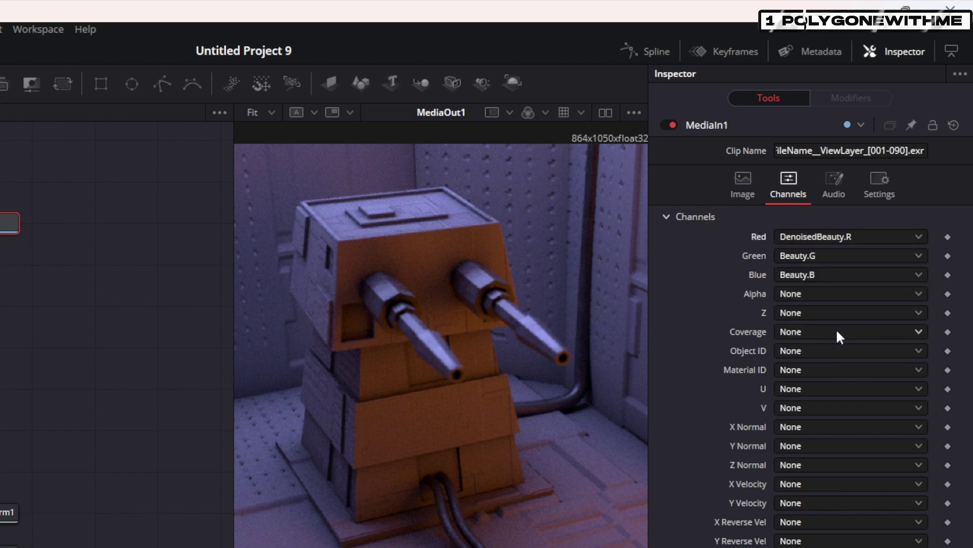
pyautogui.click(823, 255)
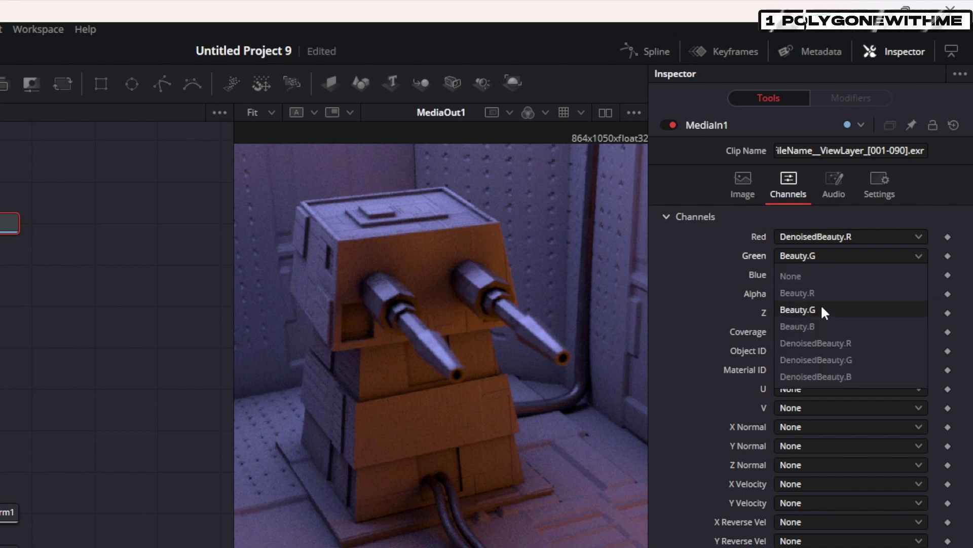
pyautogui.click(823, 351)
pyautogui.click(822, 275)
pyautogui.click(801, 391)
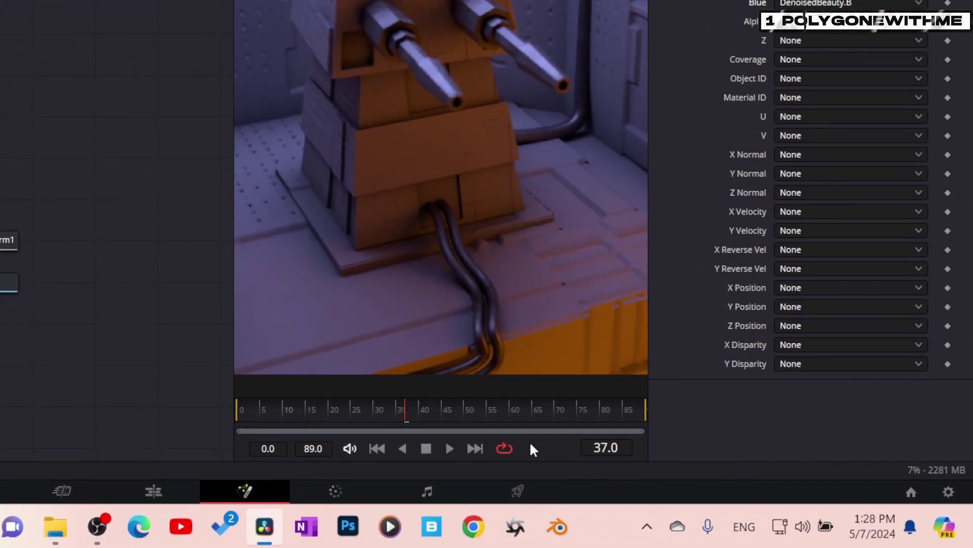
# Step: Turn off High Quality and Motion Blur for Fusion playback, and play the turret animation
pyautogui.rightClick(532, 447)
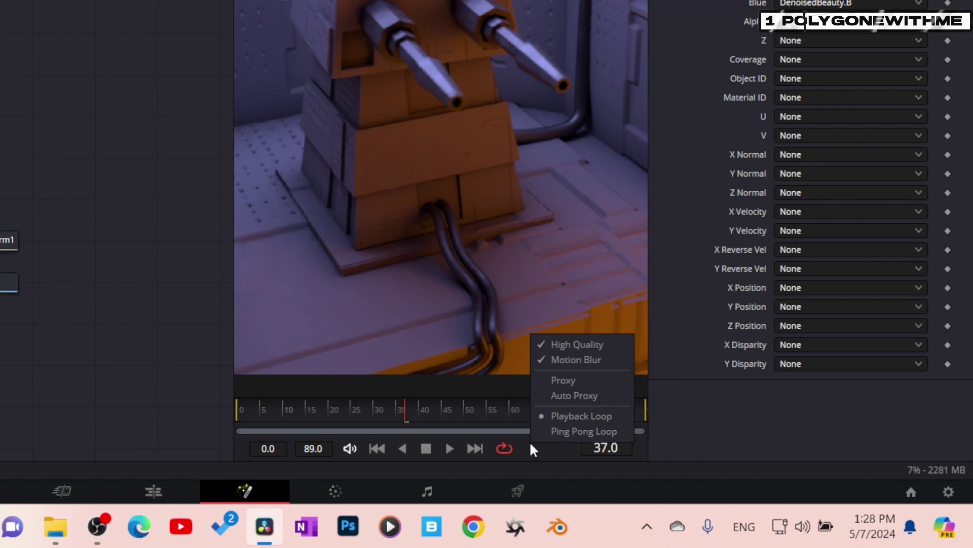
pyautogui.click(559, 349)
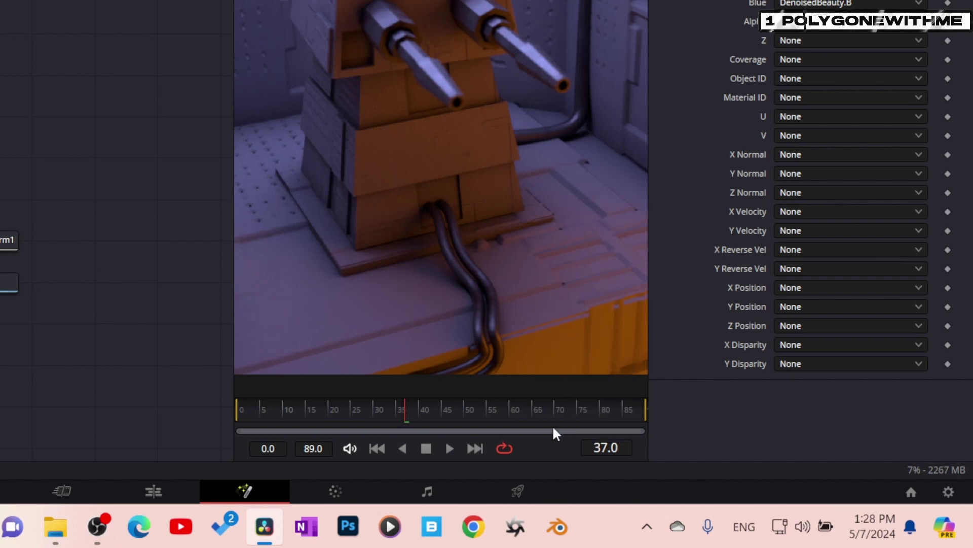
pyautogui.rightClick(552, 440)
pyautogui.click(572, 359)
pyautogui.press('space')
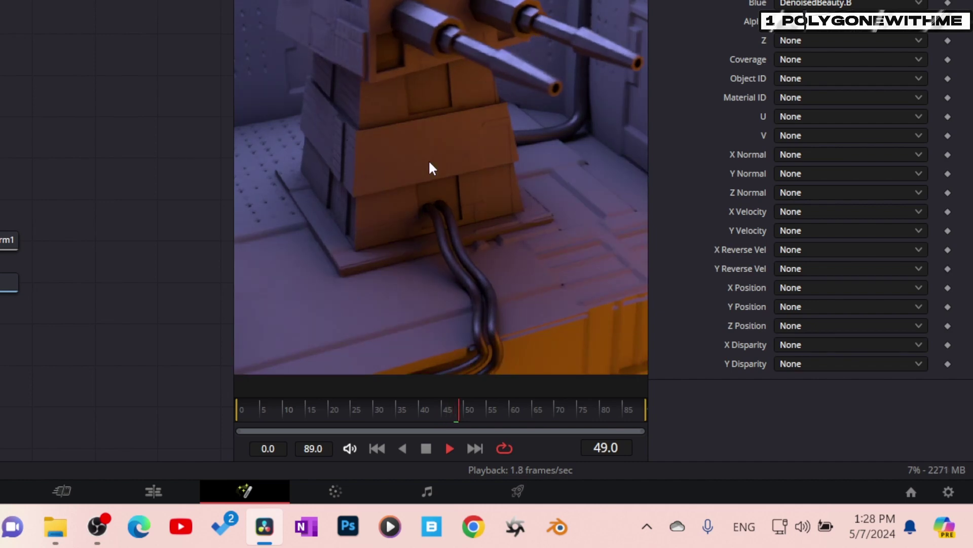
# Step: Stop playback, scrub between about frames 29 and 50, and replay briefly to examine the laser shots and the denoised image
pyautogui.press('space')
pyautogui.click(442, 412)
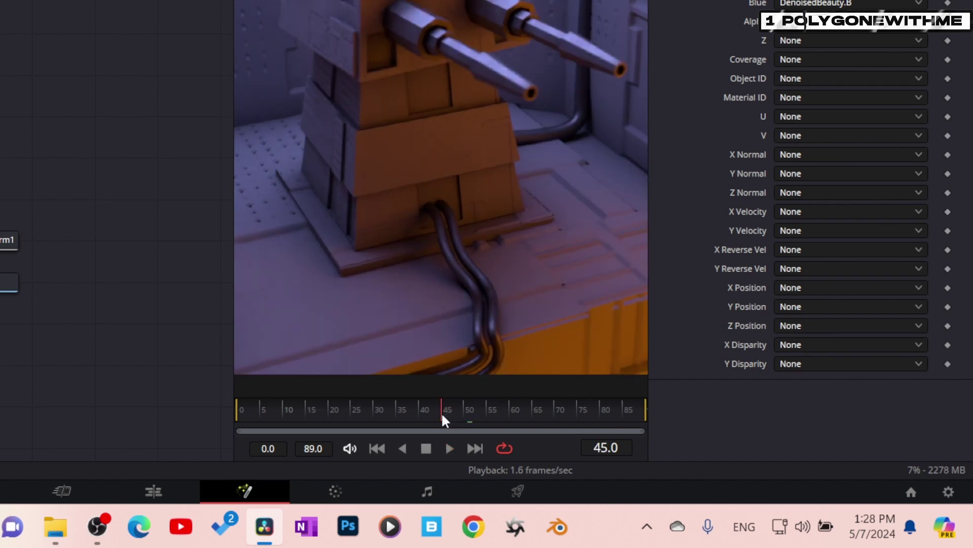
pyautogui.click(428, 411)
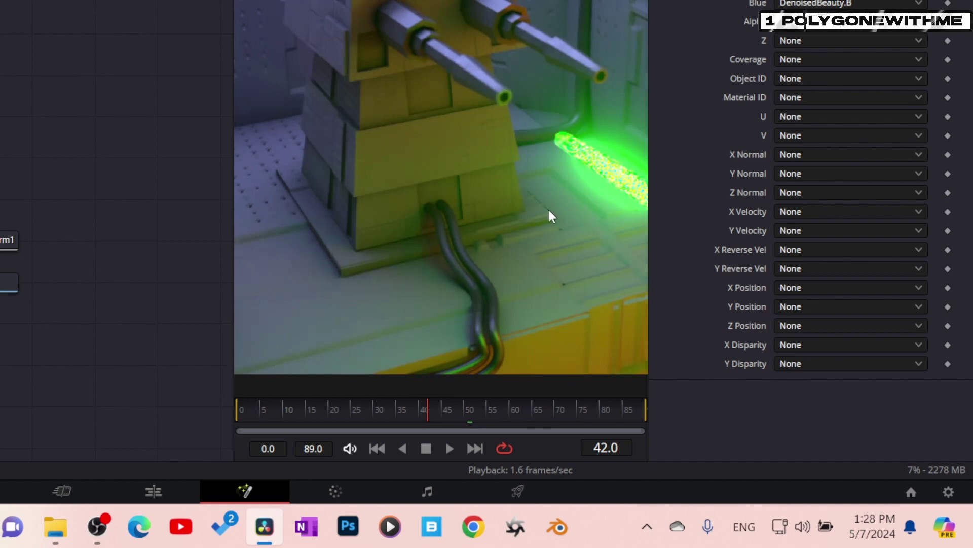
pyautogui.click(442, 412)
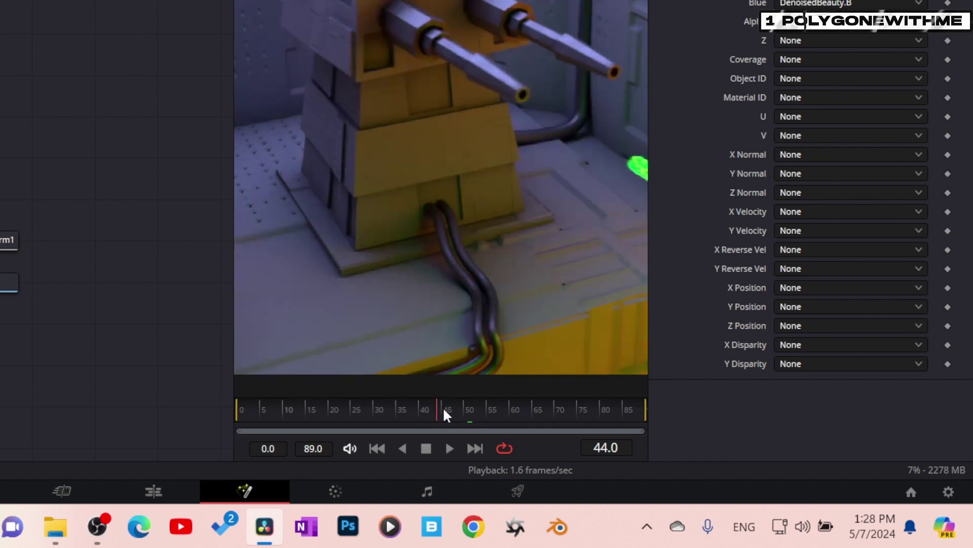
pyautogui.click(471, 411)
pyautogui.click(422, 412)
pyautogui.moveTo(419, 407)
pyautogui.mouseDown()
pyautogui.moveTo(454, 407)
pyautogui.moveTo(423, 409)
pyautogui.mouseUp()
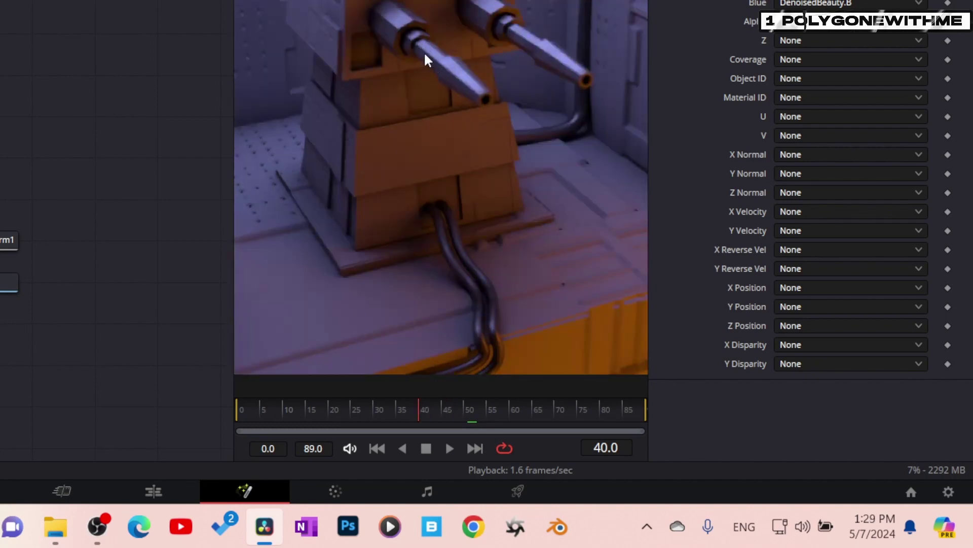
pyautogui.moveTo(419, 409); pyautogui.dragTo(432, 416)
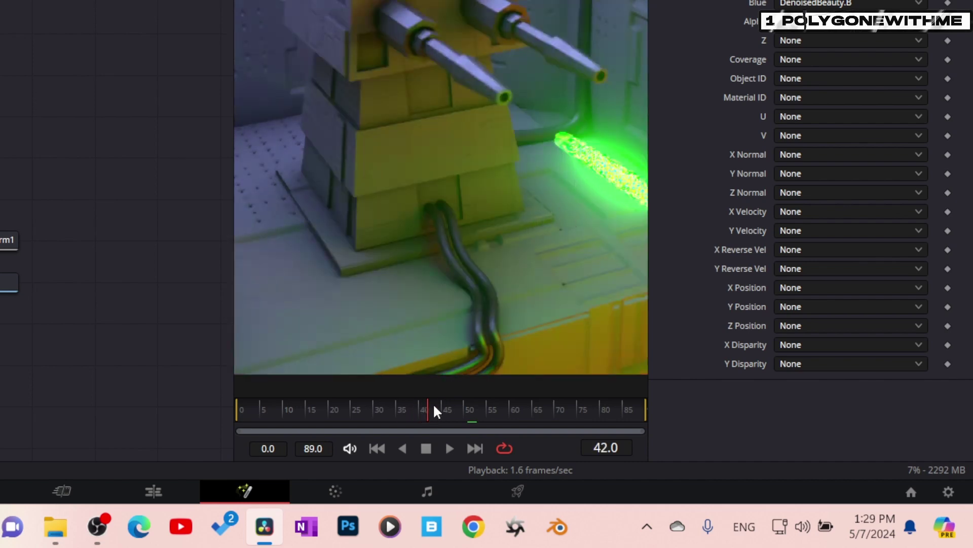
pyautogui.moveTo(434, 406); pyautogui.dragTo(372, 413)
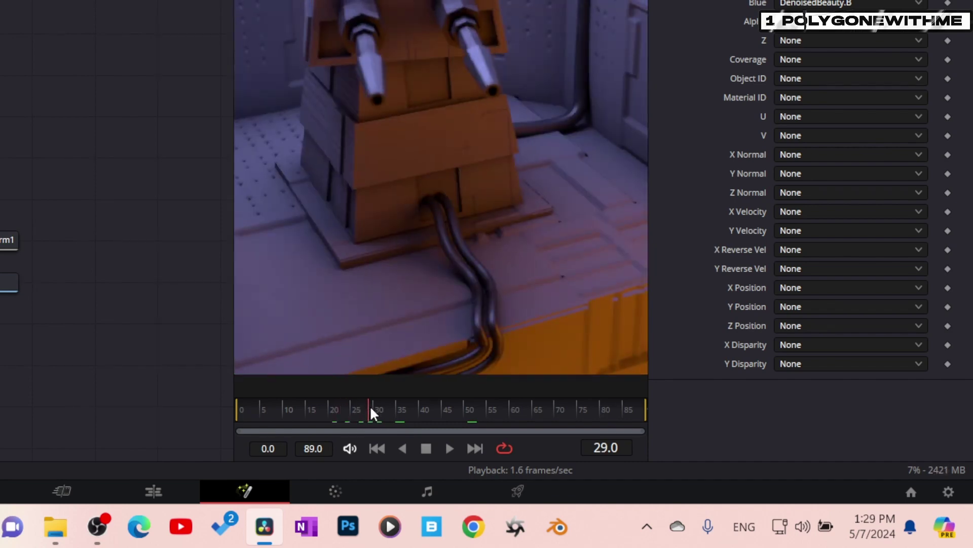
pyautogui.click(449, 449)
pyautogui.click(427, 452)
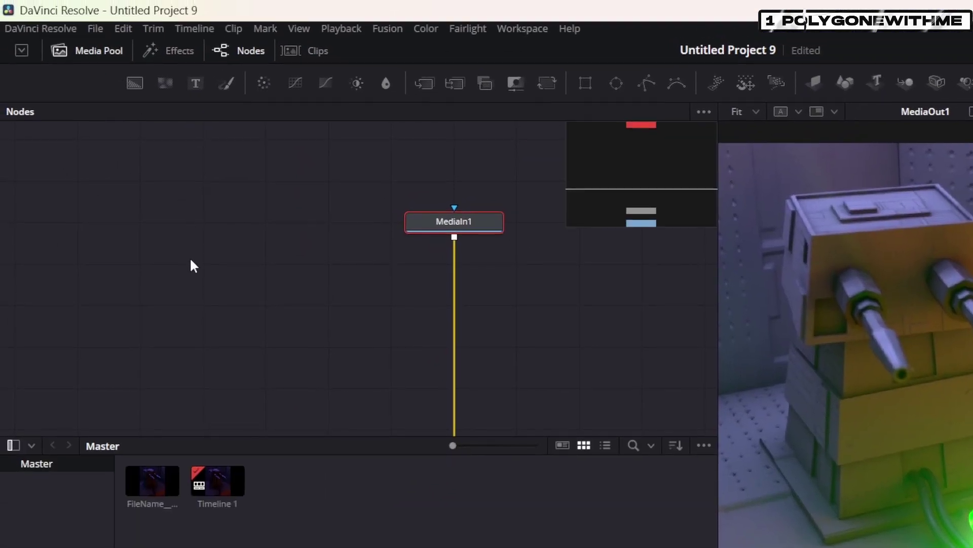
pyautogui.click(150, 491)
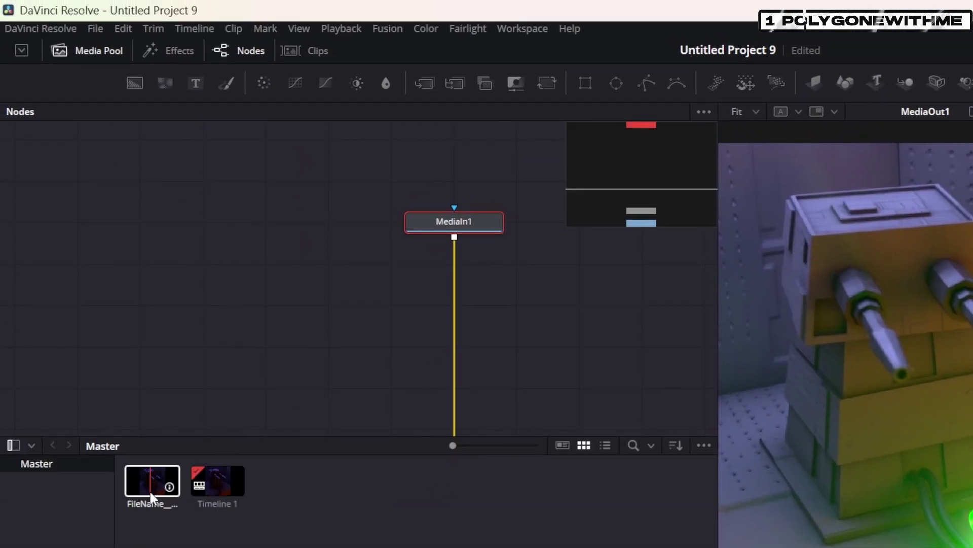
pyautogui.rightClick(150, 486)
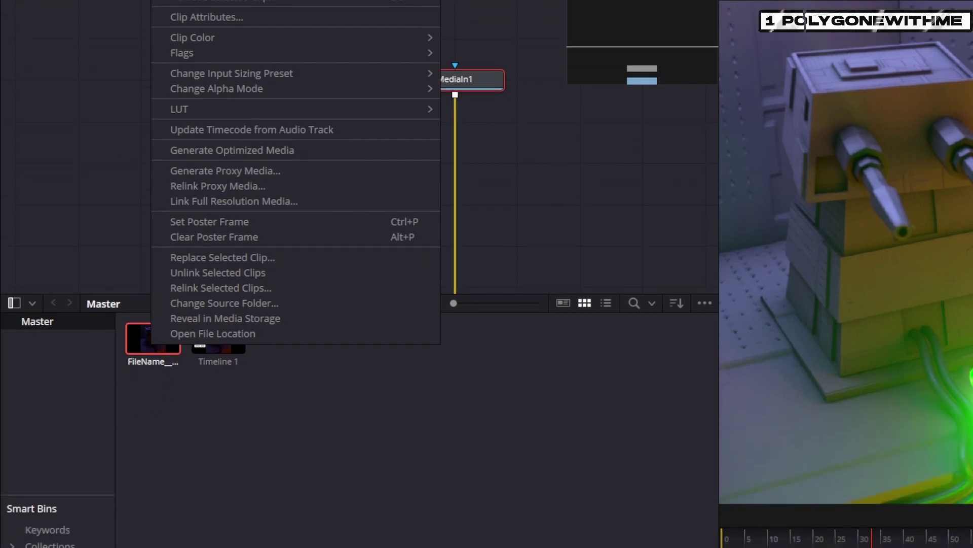
pyautogui.click(303, 358)
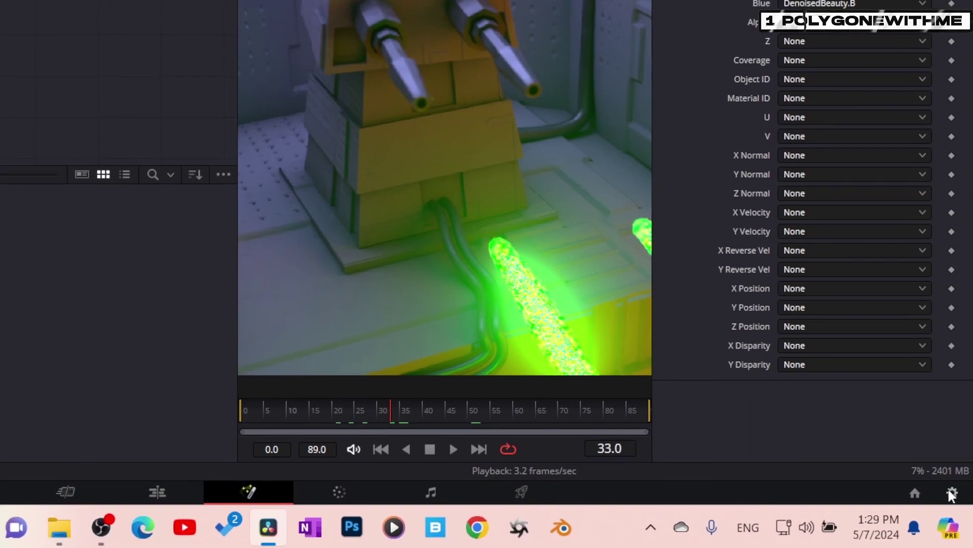
# Step: Review the proxy, optimized media and render cache options in the project's master settings, and close the settings without saving
pyautogui.click(949, 492)
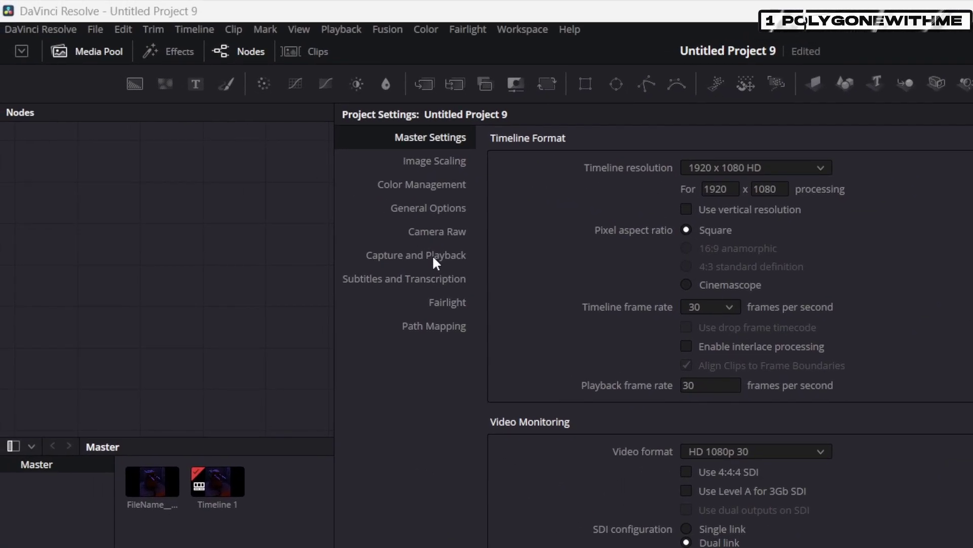
pyautogui.click(432, 256)
pyautogui.scroll(-5, 515, 357)
pyautogui.scroll(5, 516, 358)
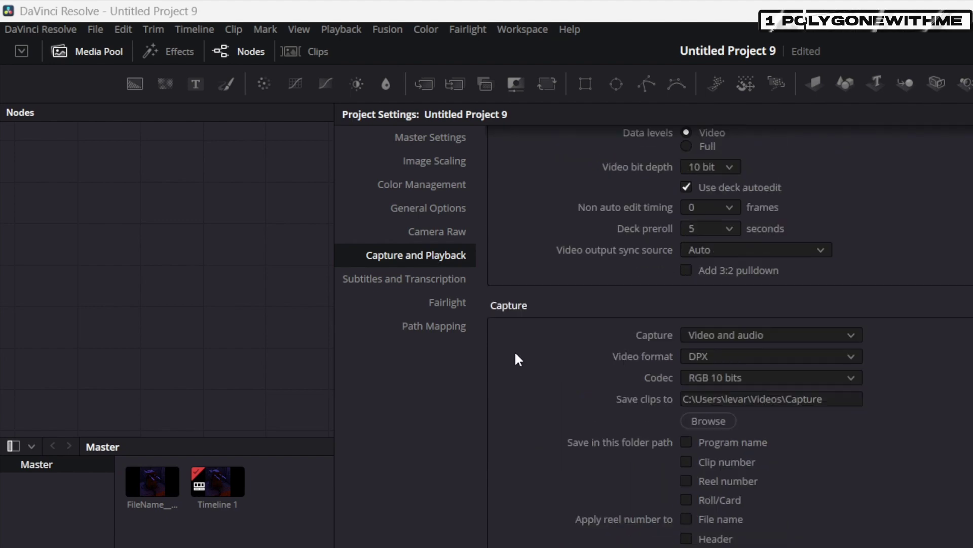
pyautogui.click(461, 140)
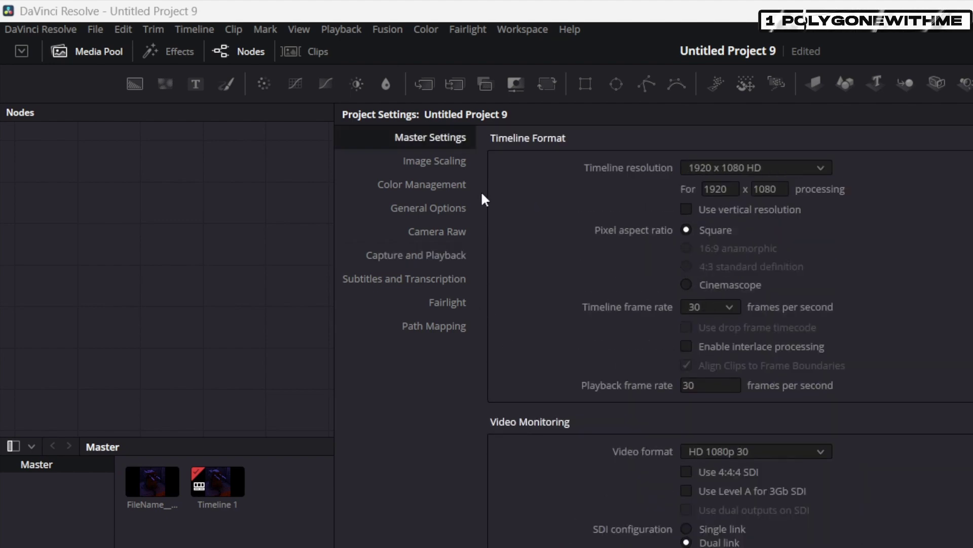
pyautogui.scroll(-5, 556, 336)
pyautogui.scroll(-2, 563, 355)
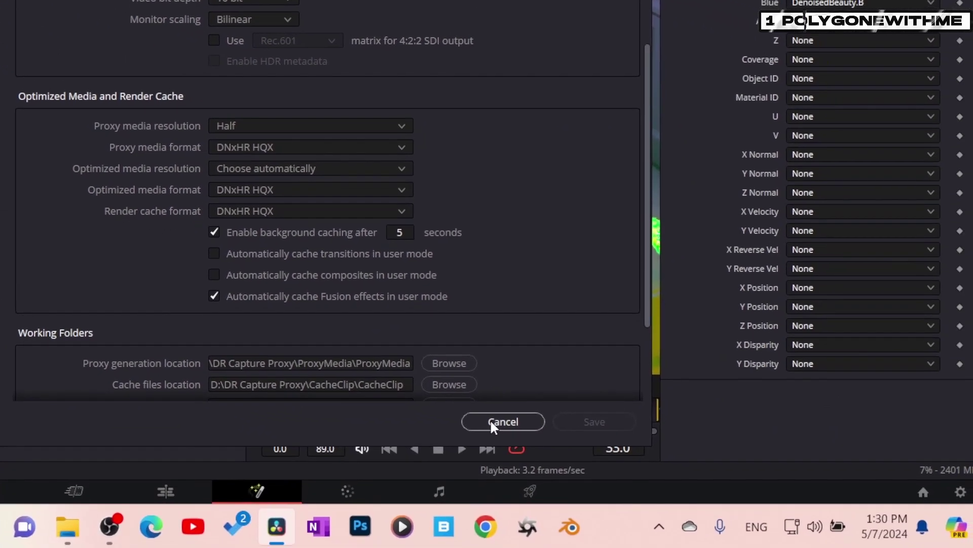
pyautogui.click(492, 422)
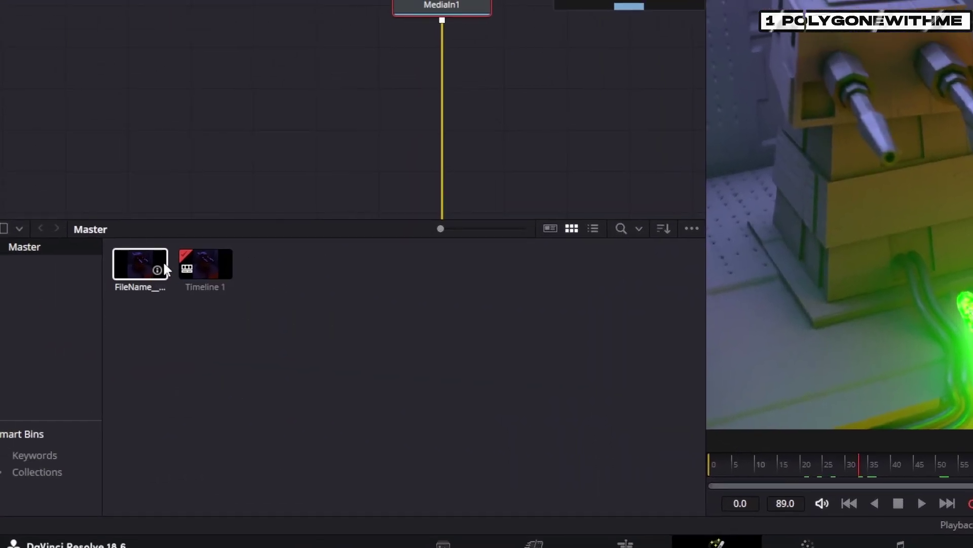
# Step: Generate proxy media for the EXR sequence clip in the media pool
pyautogui.click(172, 273)
pyautogui.rightClick(161, 273)
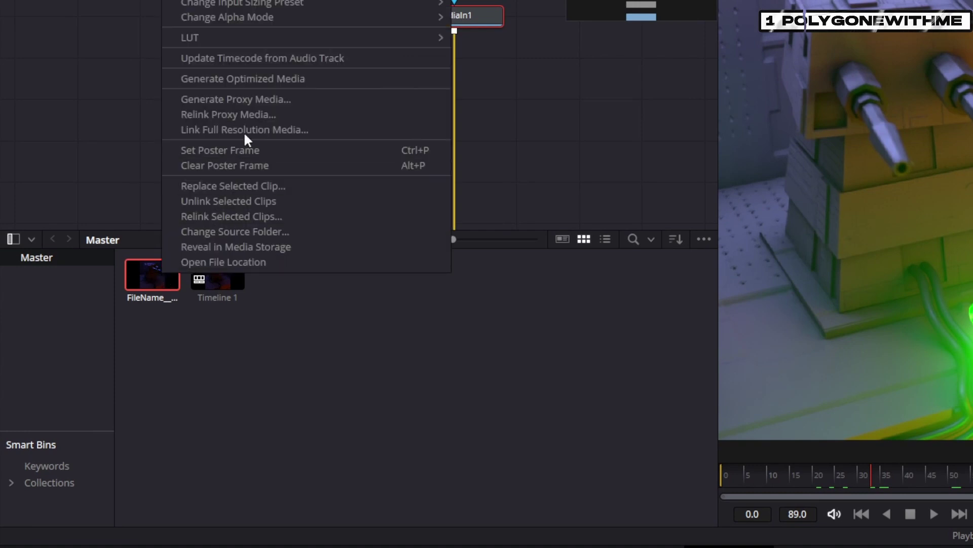
pyautogui.click(279, 100)
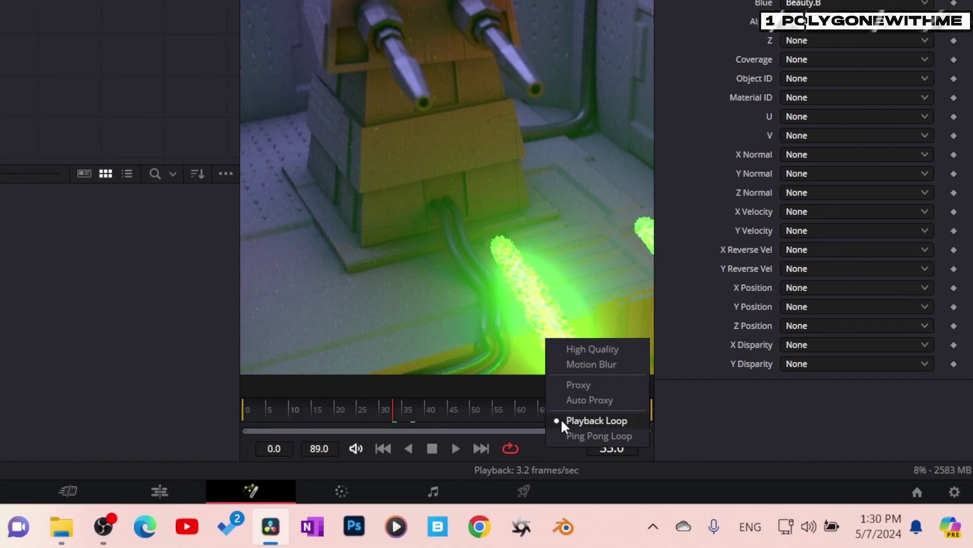
# Step: Turn on Proxy for Fusion playback, and play the turret animation to check its speed before stopping it
pyautogui.click(604, 390)
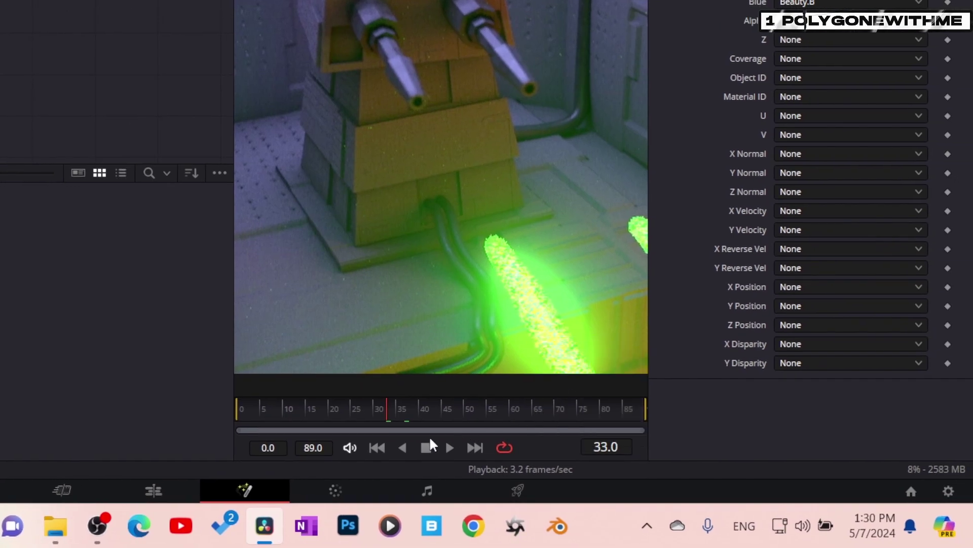
pyautogui.click(449, 448)
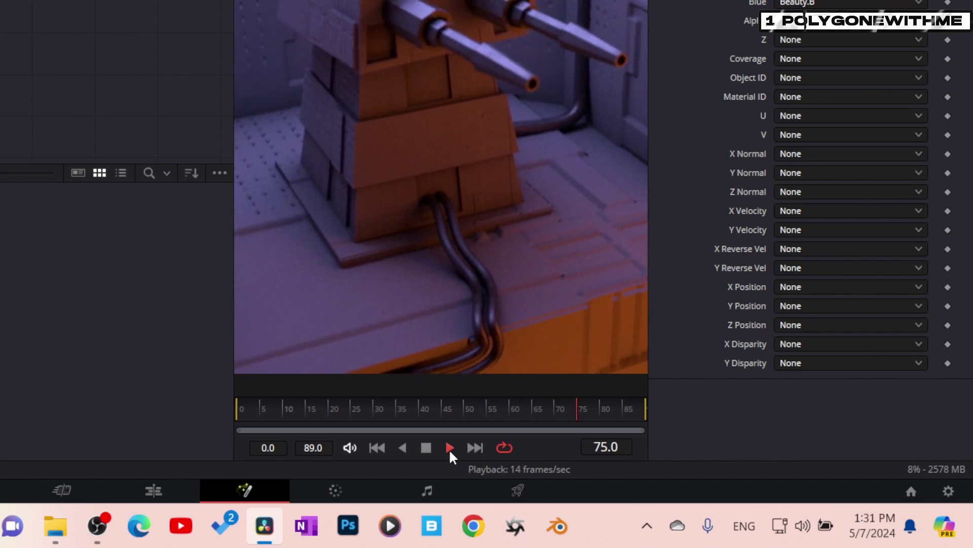
pyautogui.click(426, 446)
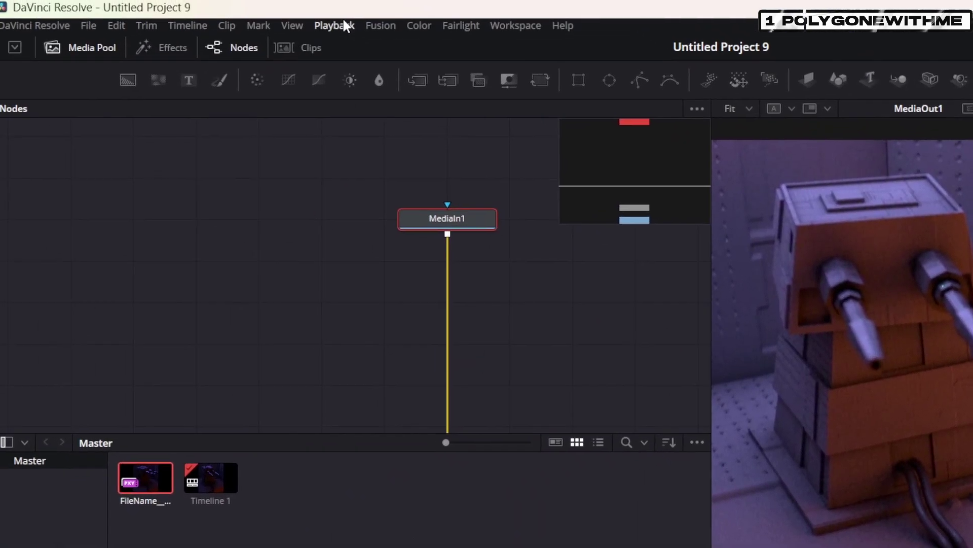
# Step: Set the timeline proxy resolution to Quarter and play the turret animation again
pyautogui.click(336, 9)
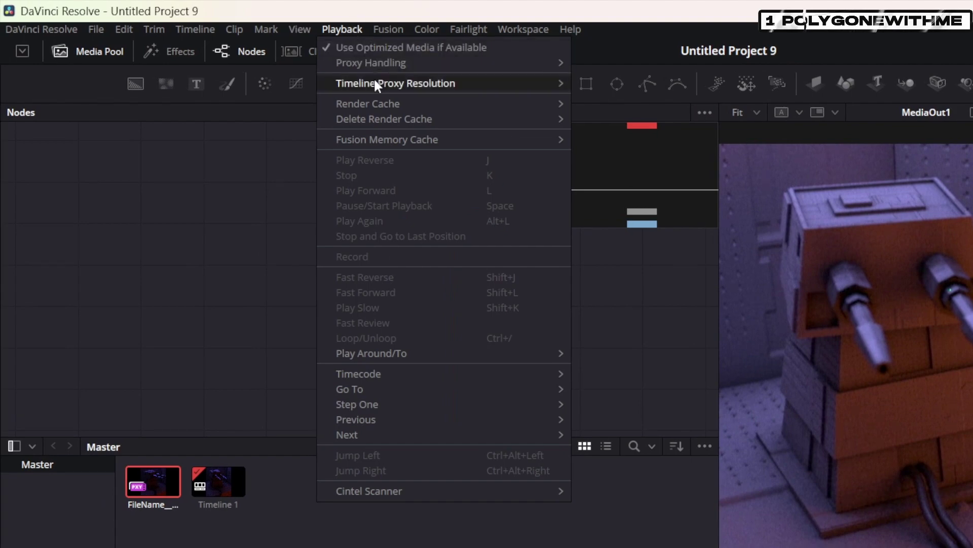
pyautogui.moveTo(375, 82)
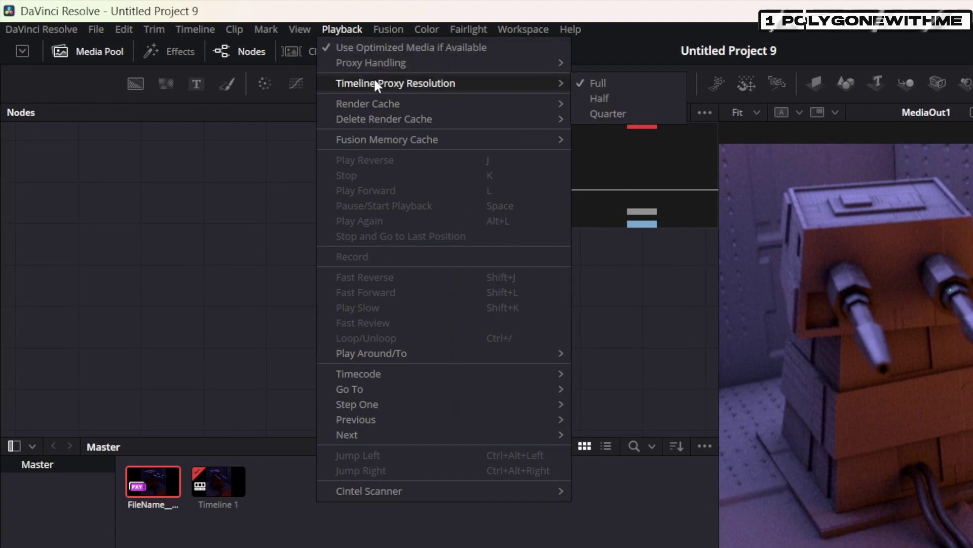
pyautogui.click(636, 113)
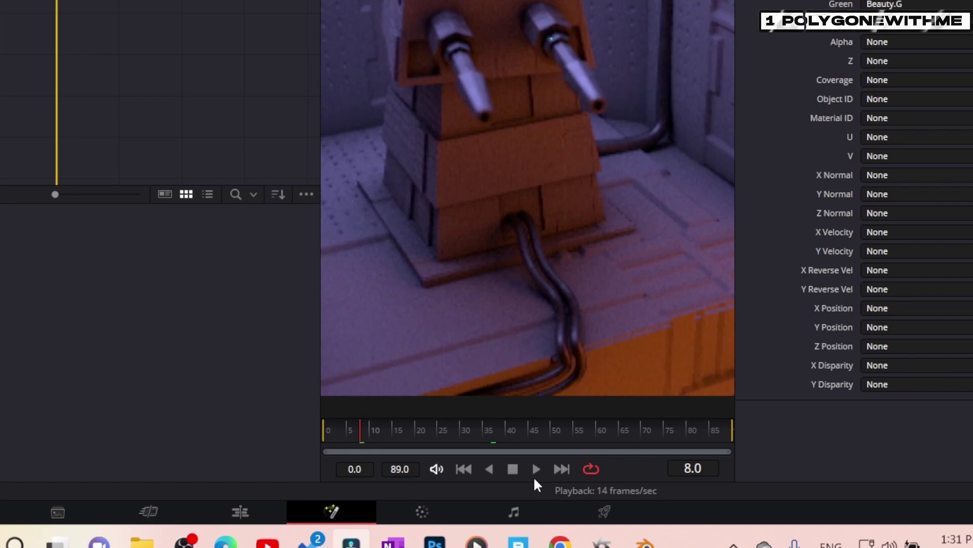
pyautogui.click(536, 468)
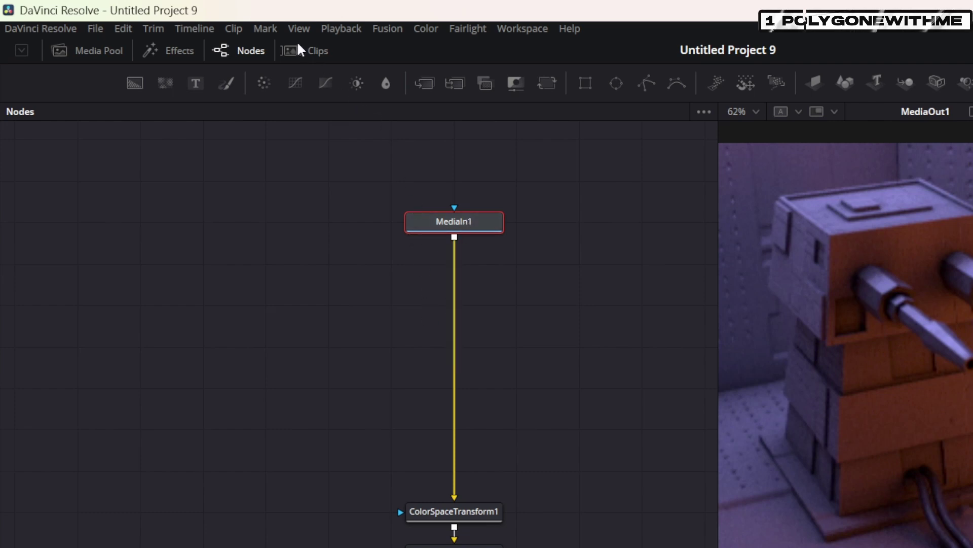
# Step: Find the Chromatic Aberration template with the effects search "ch", insert it between MediaIn1 and ColorSpaceTransform1, and place it just below MediaIn1
pyautogui.click(173, 51)
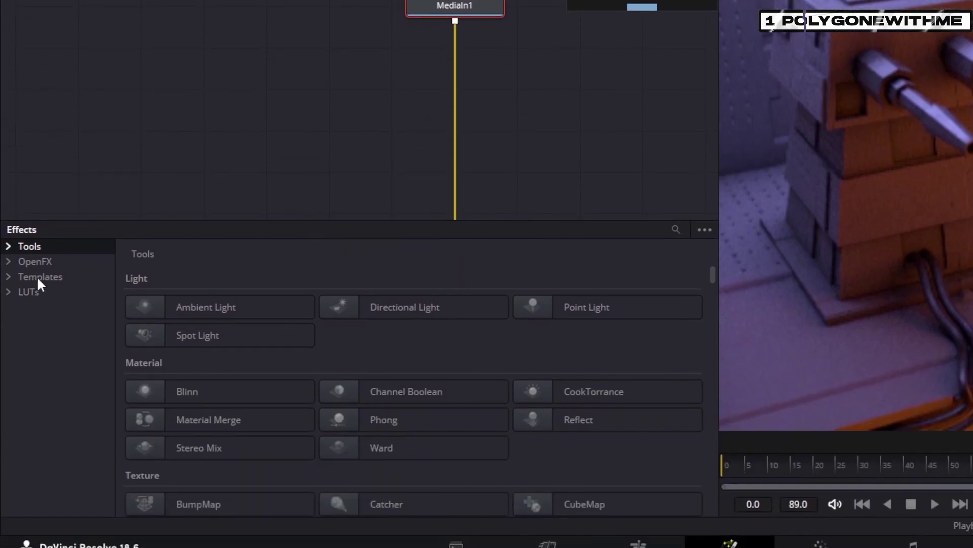
pyautogui.click(675, 226)
pyautogui.write('ch')
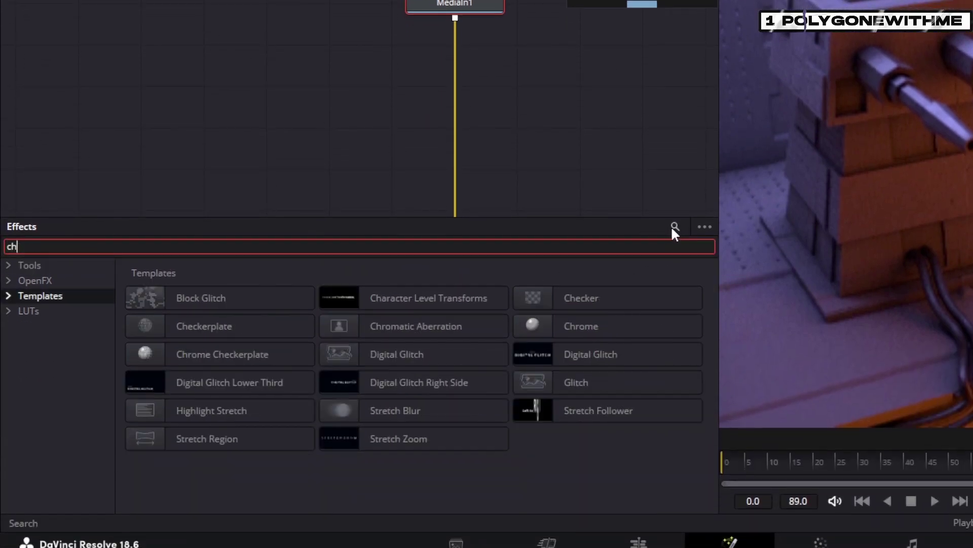
pyautogui.moveTo(464, 327); pyautogui.dragTo(458, 77)
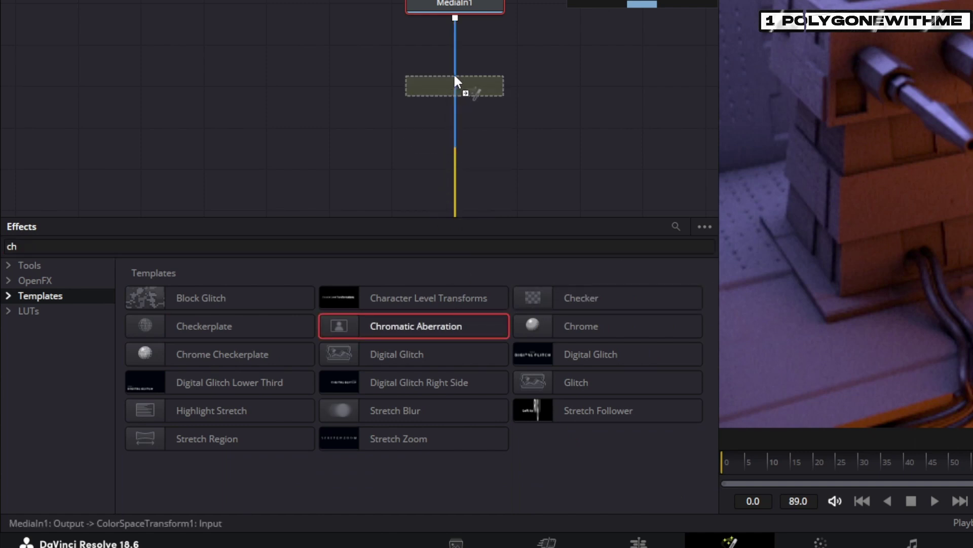
pyautogui.moveTo(454, 77); pyautogui.dragTo(455, 78)
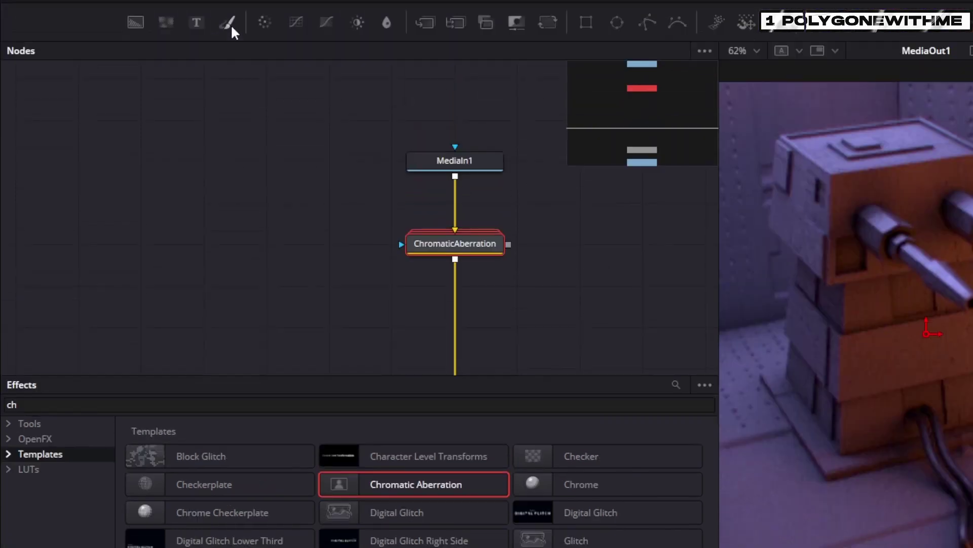
pyautogui.click(187, 51)
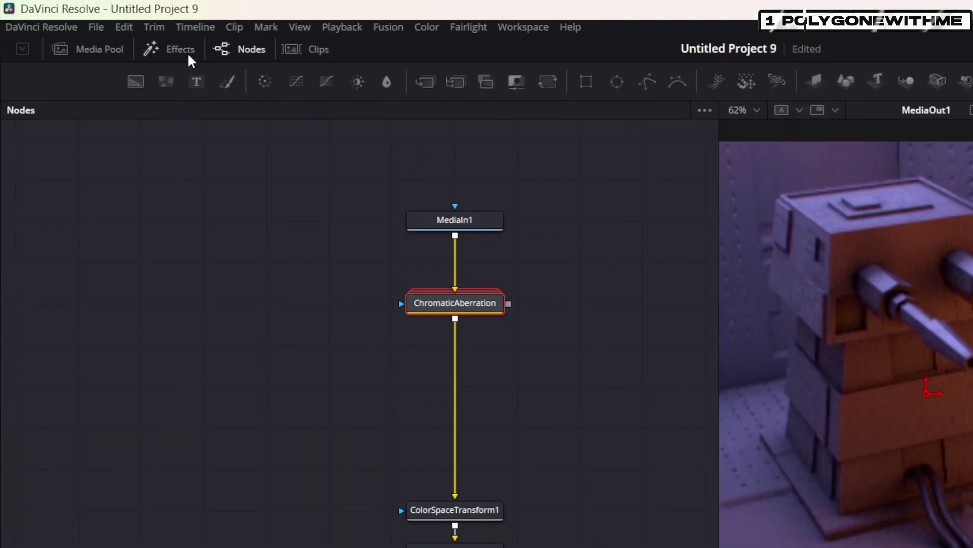
pyautogui.moveTo(458, 320); pyautogui.dragTo(467, 284)
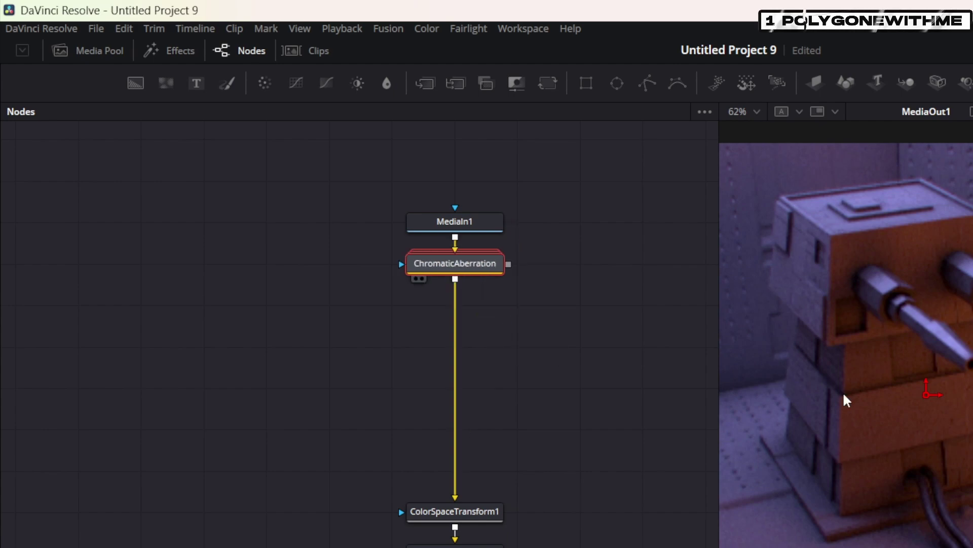
# Step: View MediaOut1 in the viewer and adjust the ChromaticAberration strength, trying -0.1 before bringing it back to a slight amount
pyautogui.press('2')
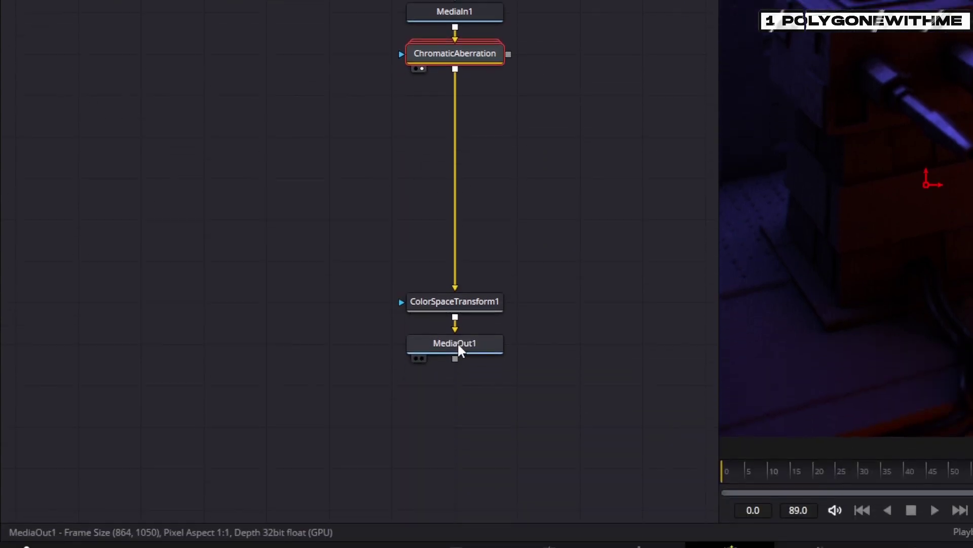
pyautogui.press('2')
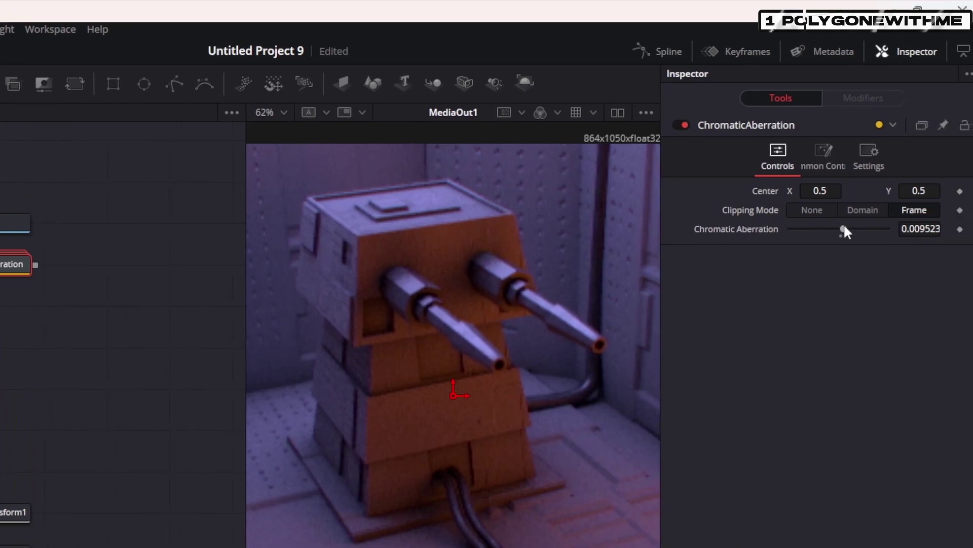
pyautogui.moveTo(846, 227); pyautogui.dragTo(738, 231)
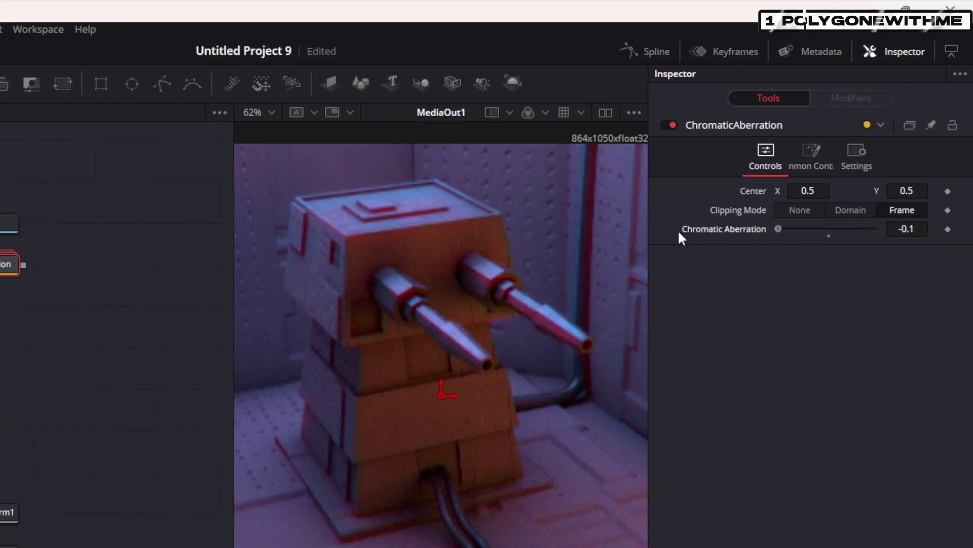
pyautogui.moveTo(678, 232); pyautogui.dragTo(833, 250)
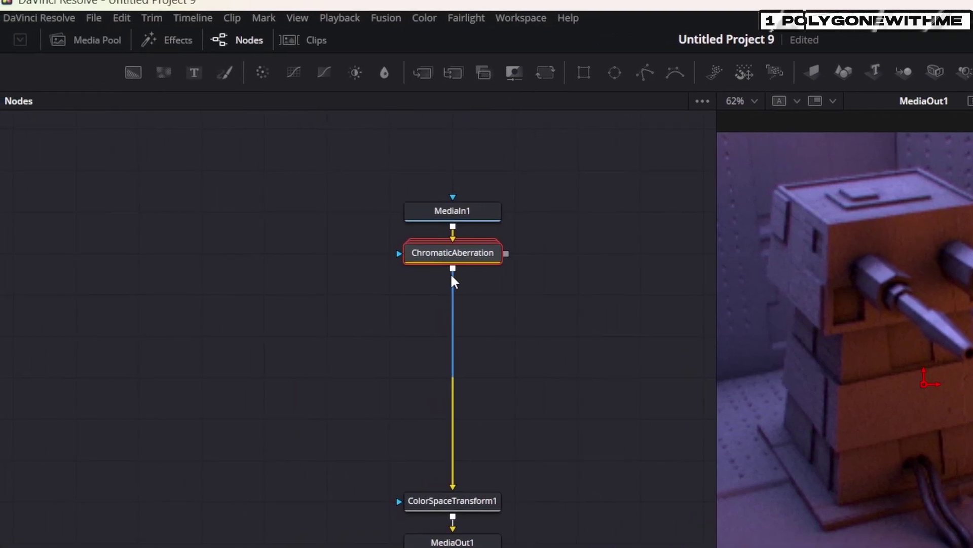
# Step: Find the Glow tool with the search "gl" and insert it between ChromaticAberration and ColorSpaceTransform1
pyautogui.hotkey('shift', 'space')
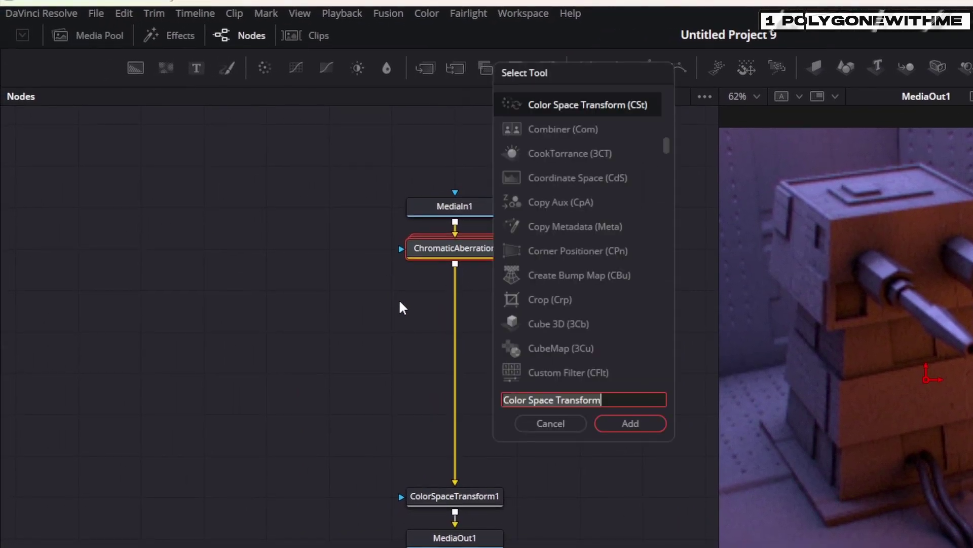
pyautogui.write('gl')
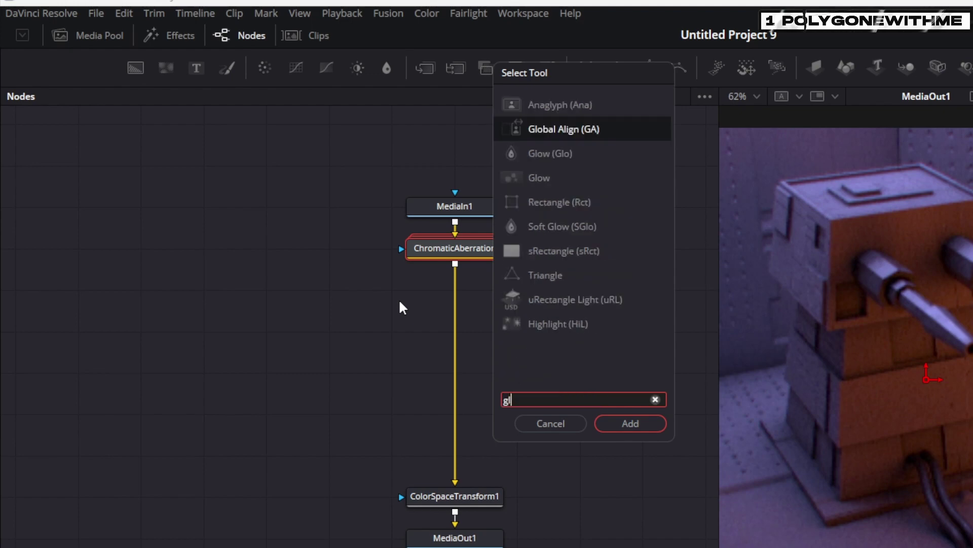
pyautogui.click(545, 186)
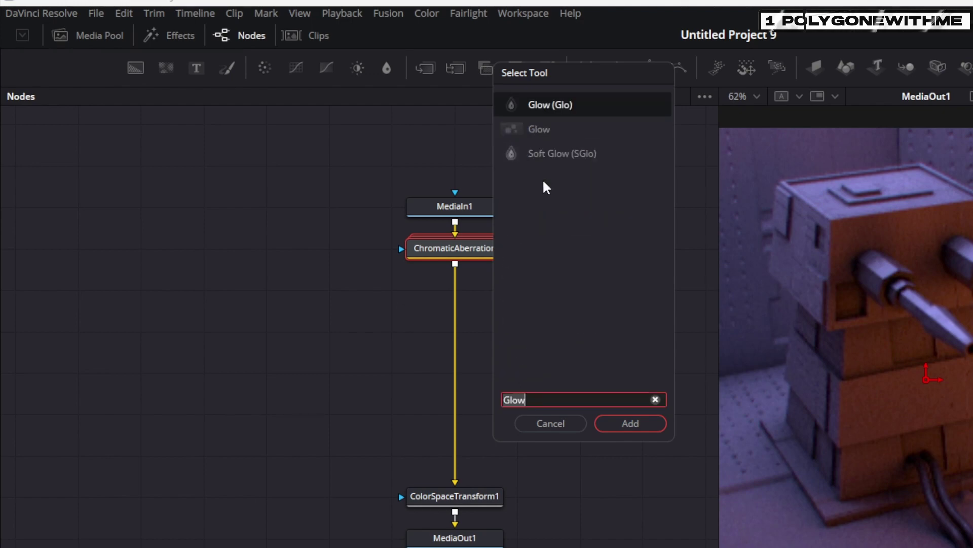
pyautogui.click(526, 133)
pyautogui.click(629, 423)
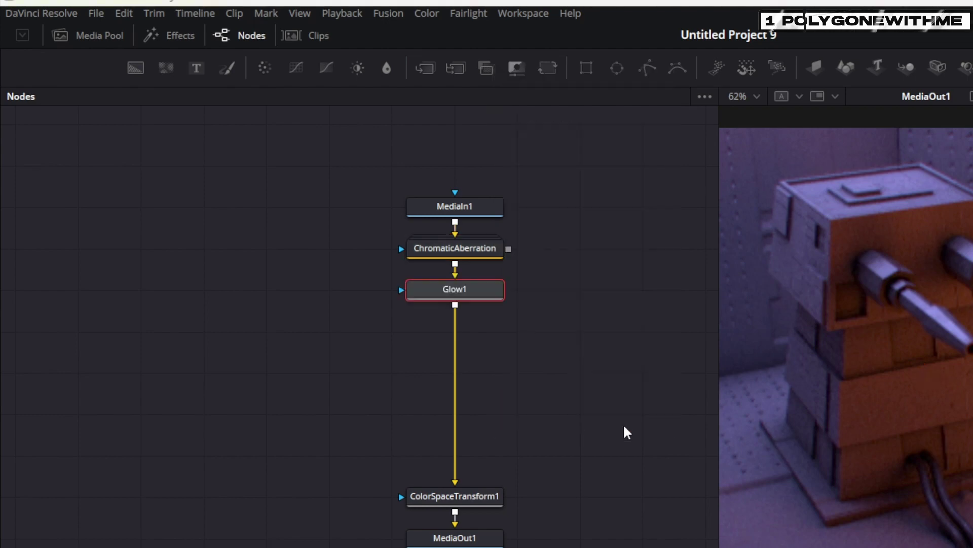
pyautogui.moveTo(454, 298); pyautogui.dragTo(579, 308)
pyautogui.hotkey('ctrl', 'z')
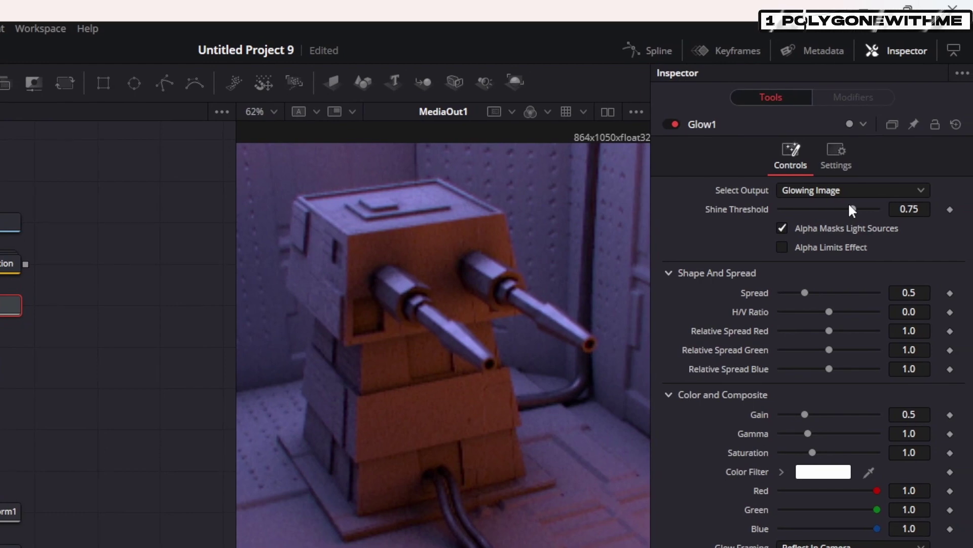
# Step: Set Glow1's shine threshold to about 0.929 and its spread to about 0.52, using a frame around 20 where the lasers fire
pyautogui.moveTo(850, 207); pyautogui.dragTo(873, 279)
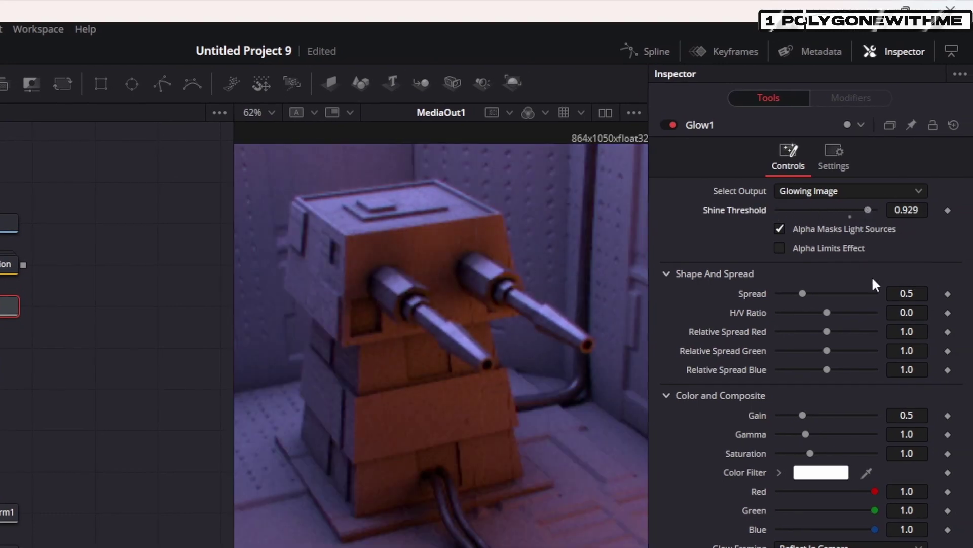
pyautogui.moveTo(803, 296); pyautogui.dragTo(858, 296)
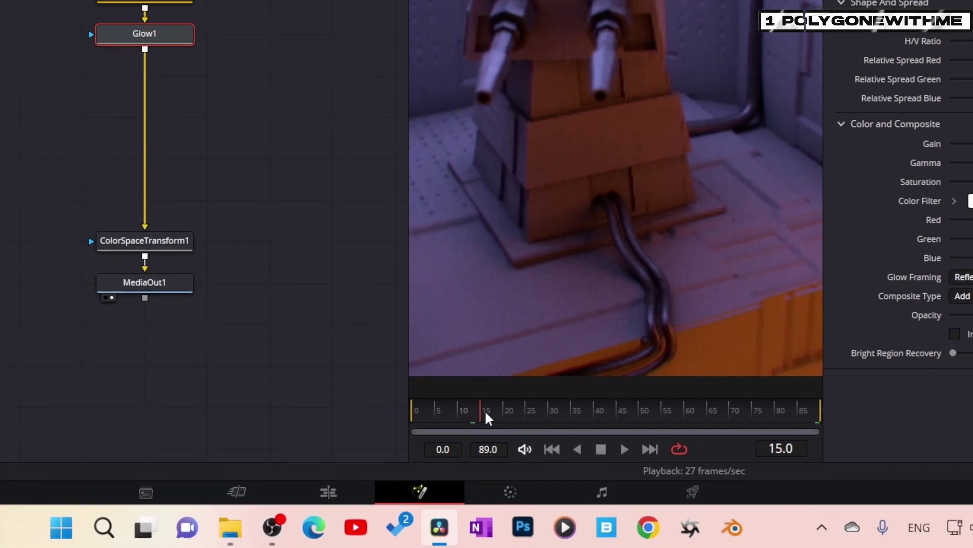
pyautogui.moveTo(485, 417); pyautogui.dragTo(509, 415)
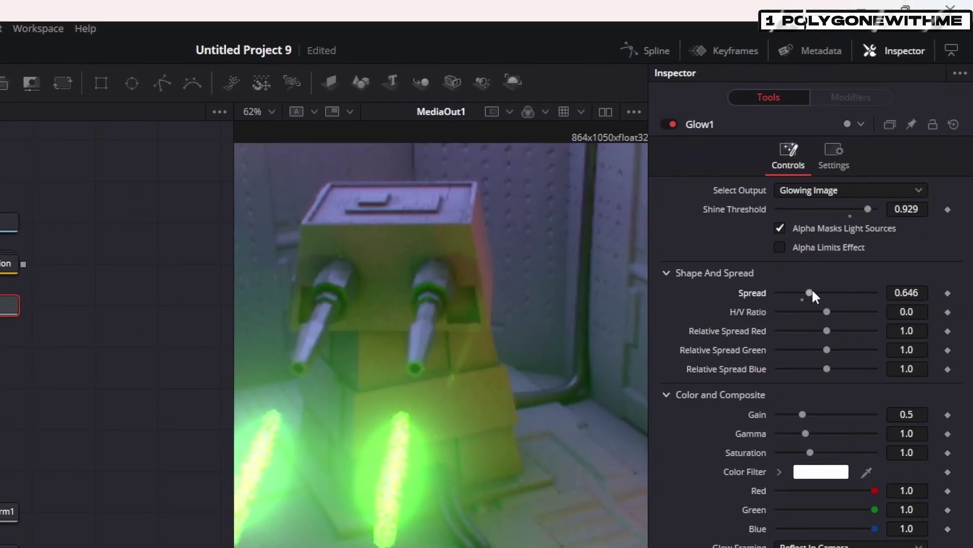
pyautogui.moveTo(811, 290); pyautogui.dragTo(806, 313)
# Step: Try the lowest and highest Glow1 gain, settle on about 0.772, and return to frame 16
pyautogui.moveTo(803, 416); pyautogui.dragTo(730, 432)
pyautogui.moveTo(815, 433); pyautogui.dragTo(893, 431)
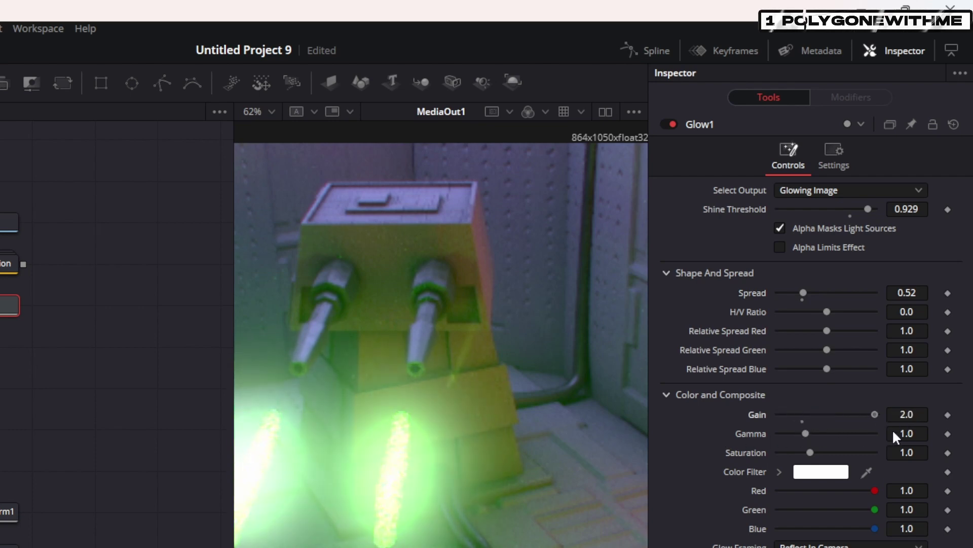
pyautogui.moveTo(815, 417)
pyautogui.mouseDown()
pyautogui.moveTo(802, 416)
pyautogui.moveTo(814, 418)
pyautogui.mouseUp()
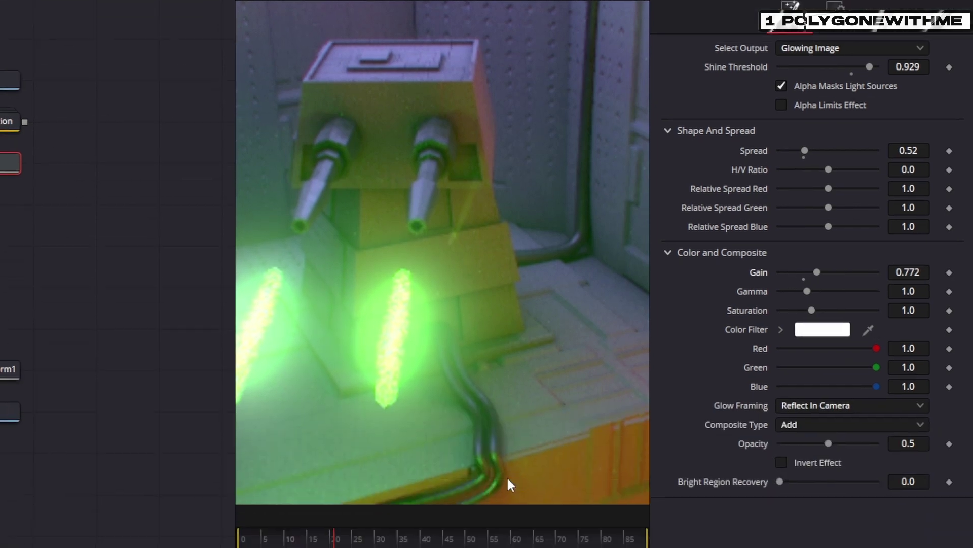
pyautogui.moveTo(478, 416); pyautogui.dragTo(412, 401)
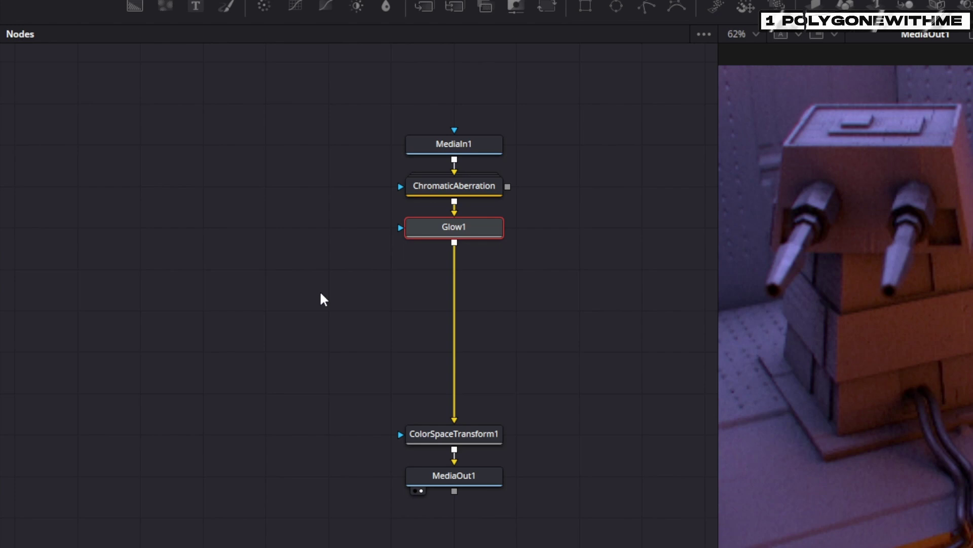
# Step: Import the lens dirt image into the media pool and place it in the node graph beside Glow1
pyautogui.click(108, 41)
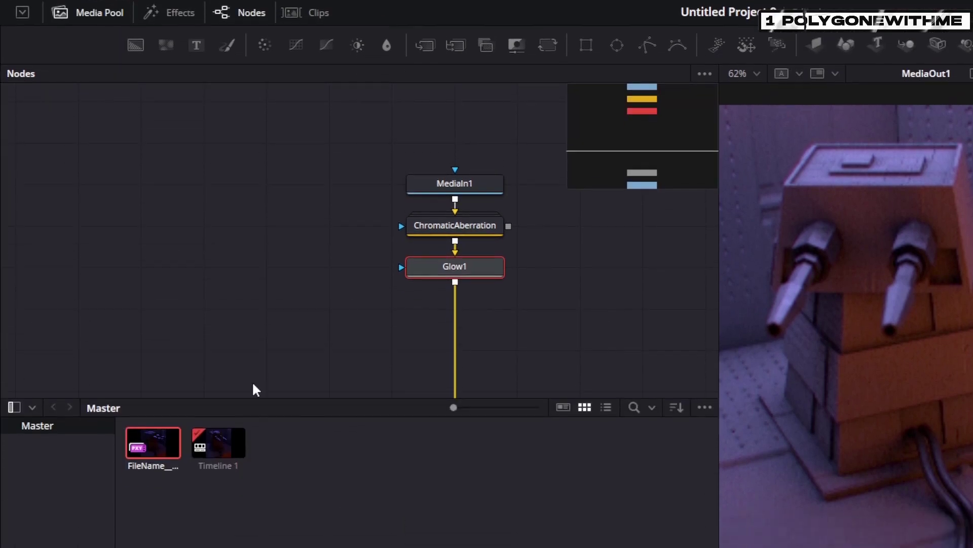
pyautogui.rightClick(343, 528)
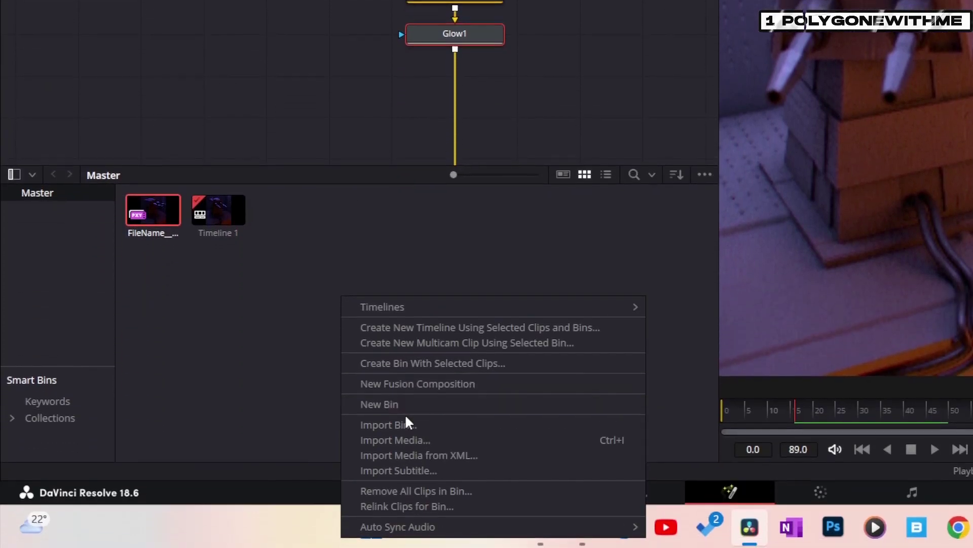
pyautogui.click(408, 439)
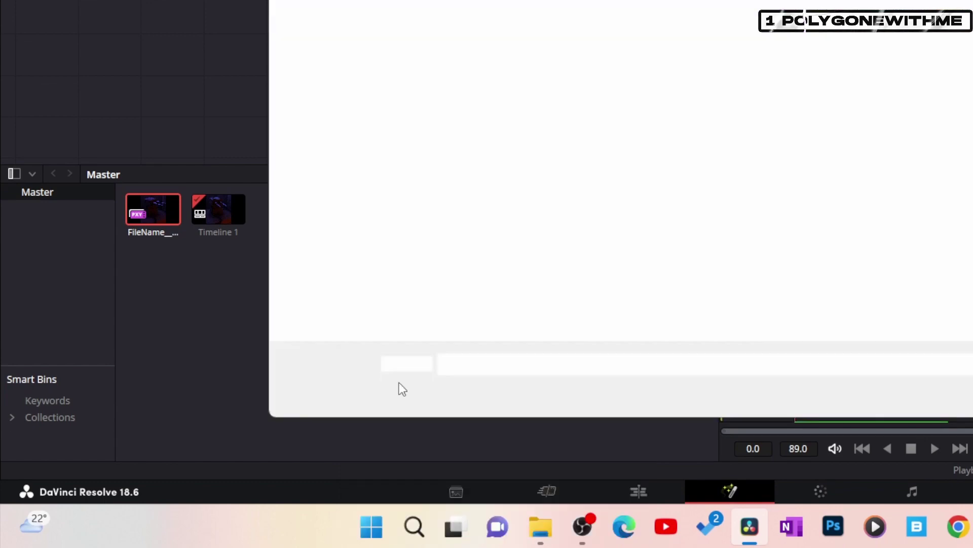
pyautogui.click(597, 136)
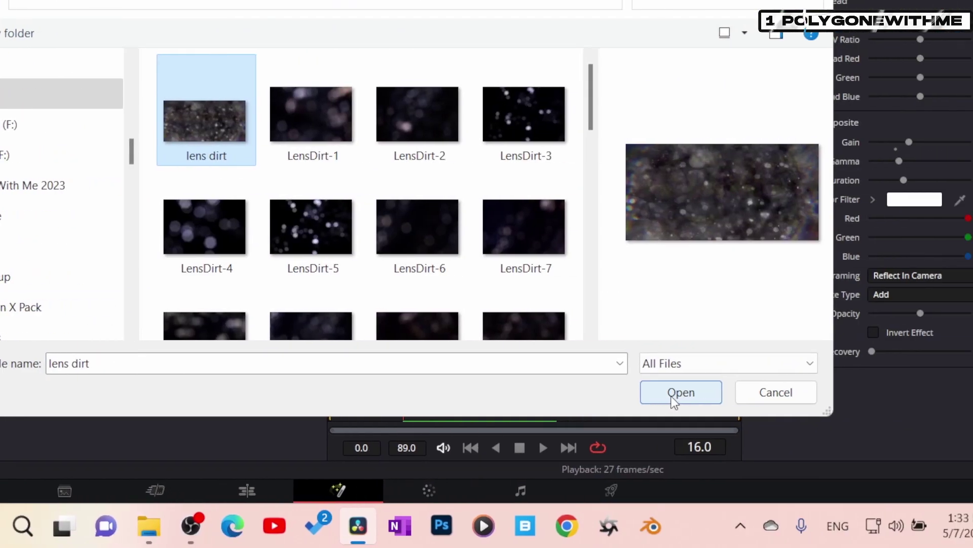
pyautogui.click(674, 393)
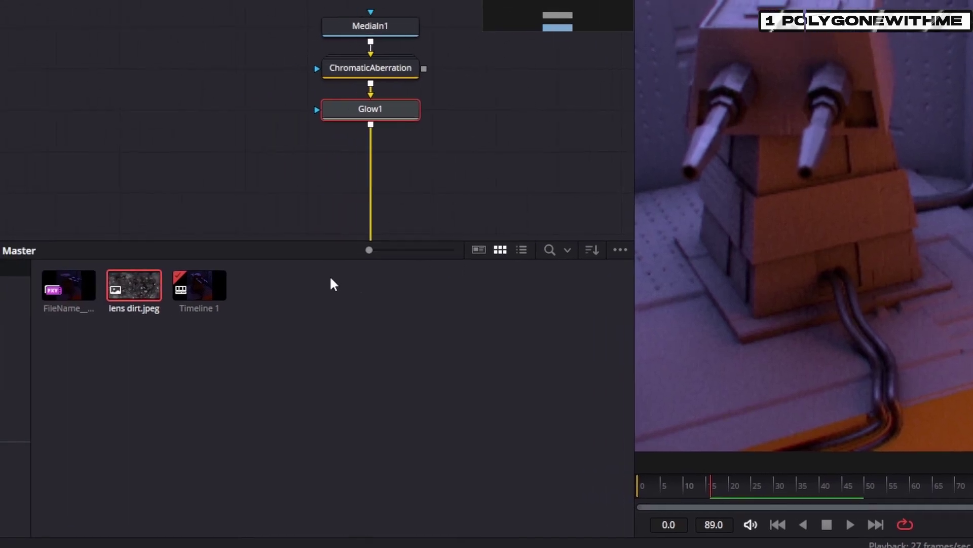
pyautogui.moveTo(208, 278); pyautogui.dragTo(273, 262)
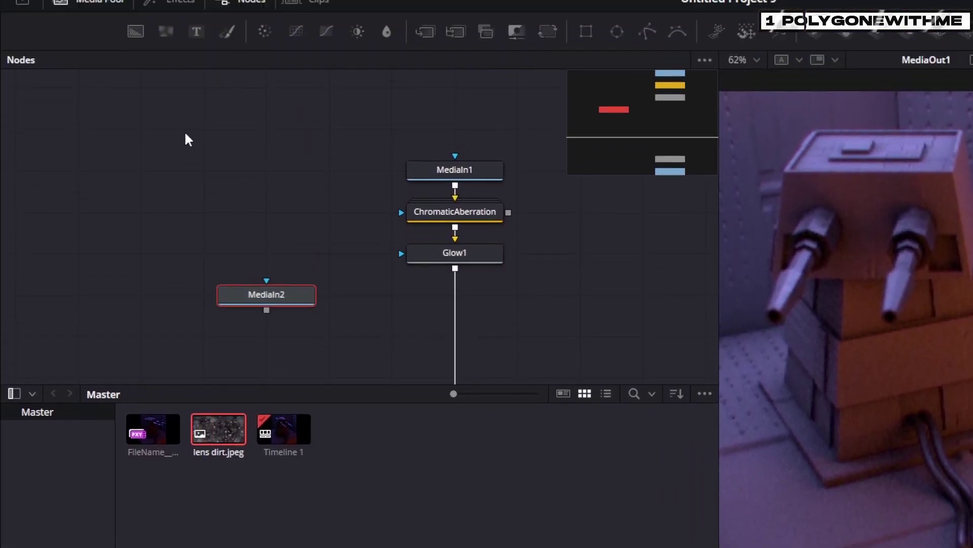
pyautogui.click(76, 41)
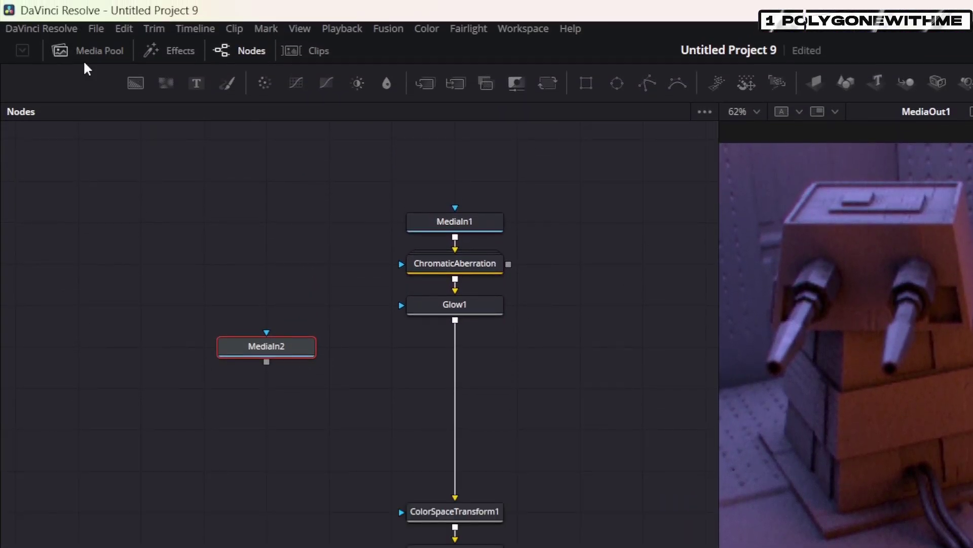
# Step: Merge the MediaIn2 lens dirt over the Glow1 output, and line up Merge1 and MediaIn2 in the node graph
pyautogui.moveTo(259, 341); pyautogui.dragTo(455, 322)
pyautogui.moveTo(637, 347); pyautogui.dragTo(453, 406)
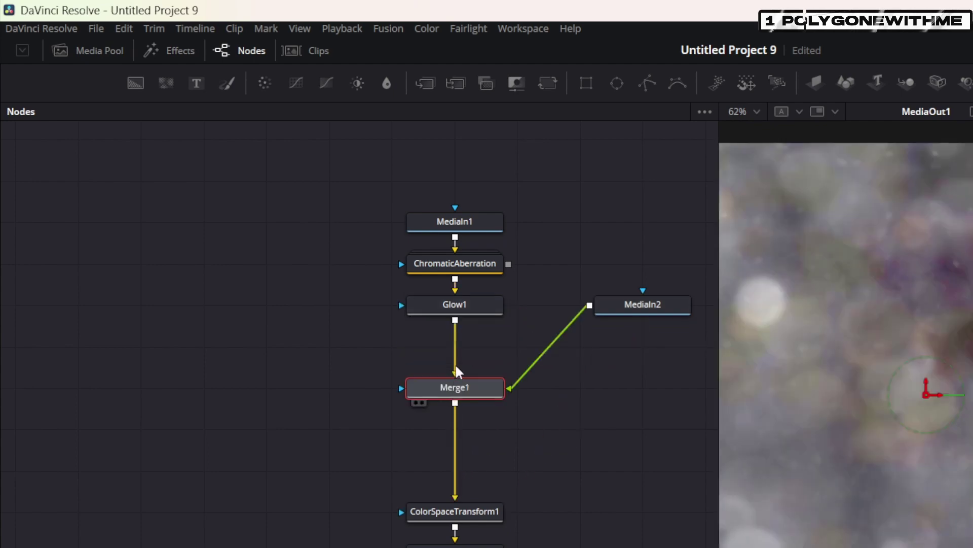
pyautogui.moveTo(655, 322); pyautogui.dragTo(639, 390)
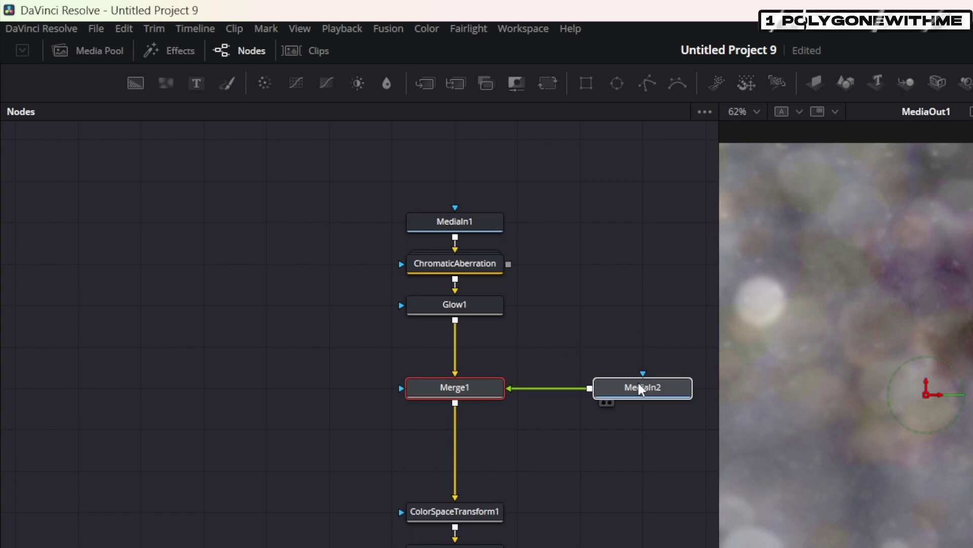
pyautogui.moveTo(584, 446); pyautogui.dragTo(539, 440)
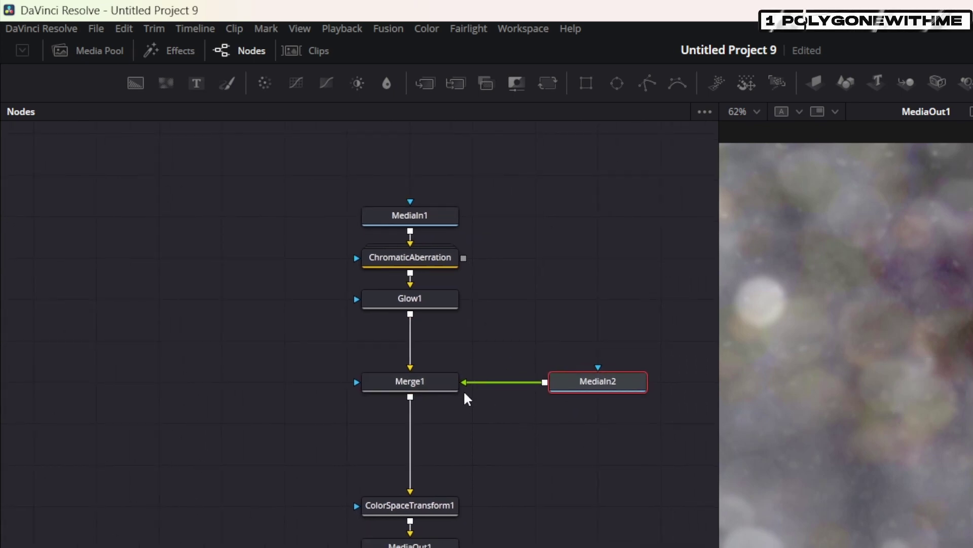
# Step: Set Merge1's angle to 90 and size to about 0.419, and change its apply mode to blend the dirt over the turret
pyautogui.click(434, 388)
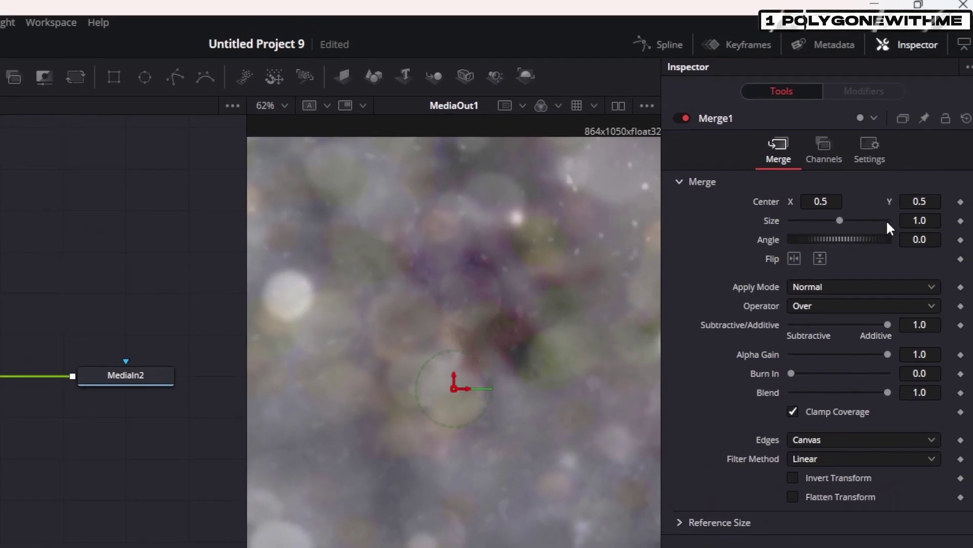
pyautogui.moveTo(841, 221); pyautogui.dragTo(797, 224)
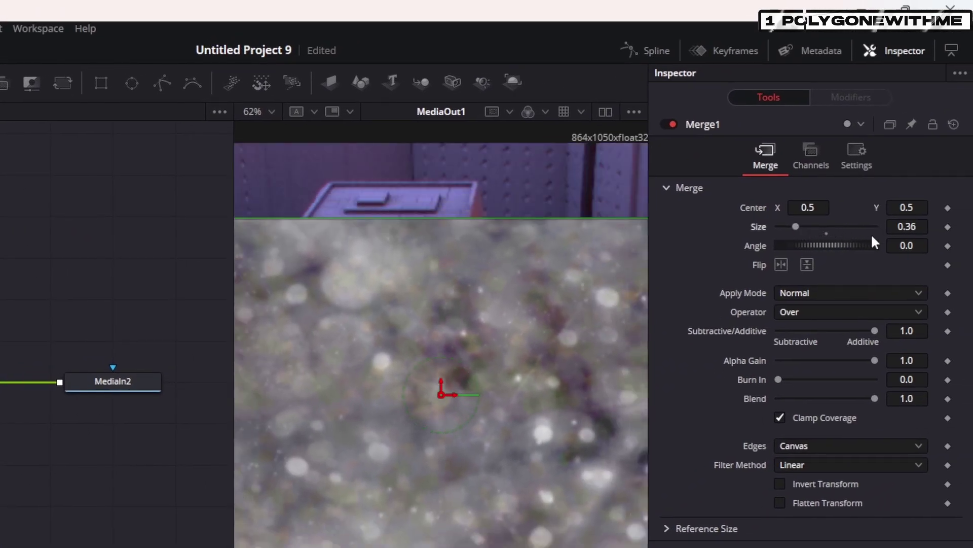
pyautogui.click(907, 246)
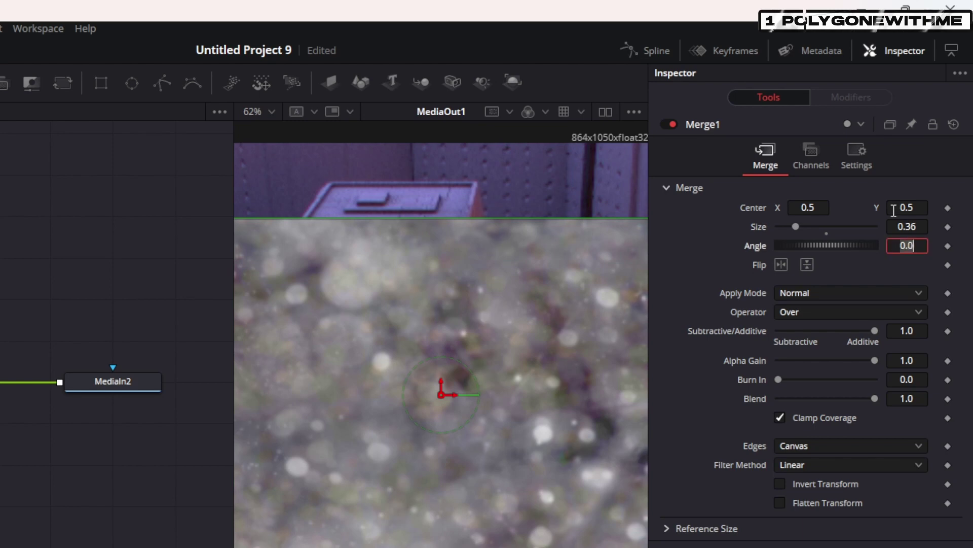
pyautogui.write('90')
pyautogui.press('Tab')
pyautogui.moveTo(909, 228); pyautogui.dragTo(941, 227)
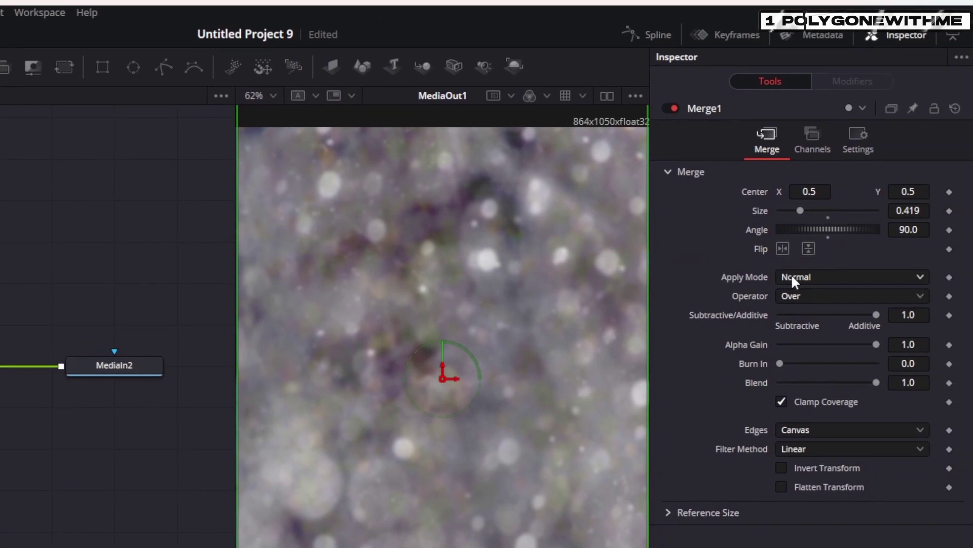
pyautogui.click(852, 273)
pyautogui.click(794, 314)
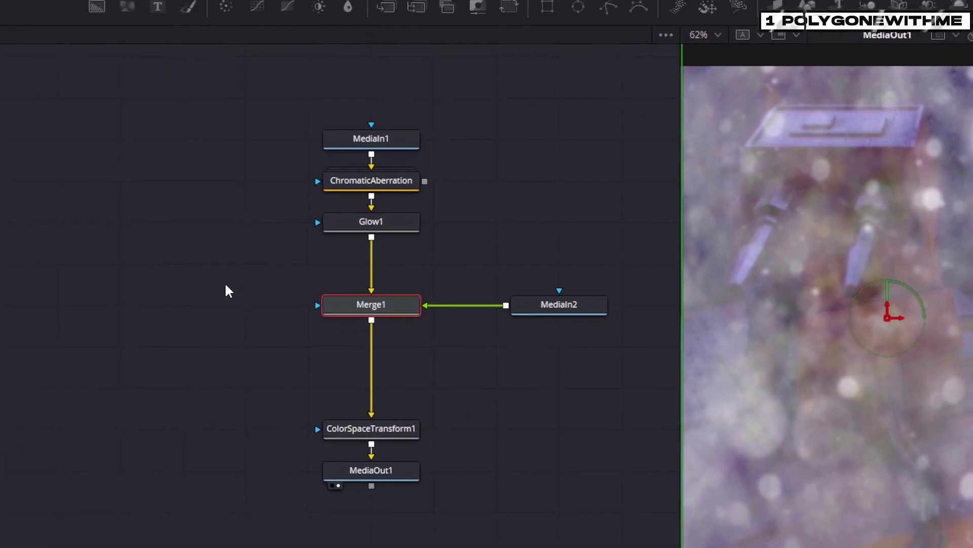
# Step: Find the Luma Keyer with the search "lu", add it after Merge1, and place it on the opposite side of Merge1 from MediaIn2
pyautogui.hotkey('shift', 'space')
pyautogui.write('Glow')
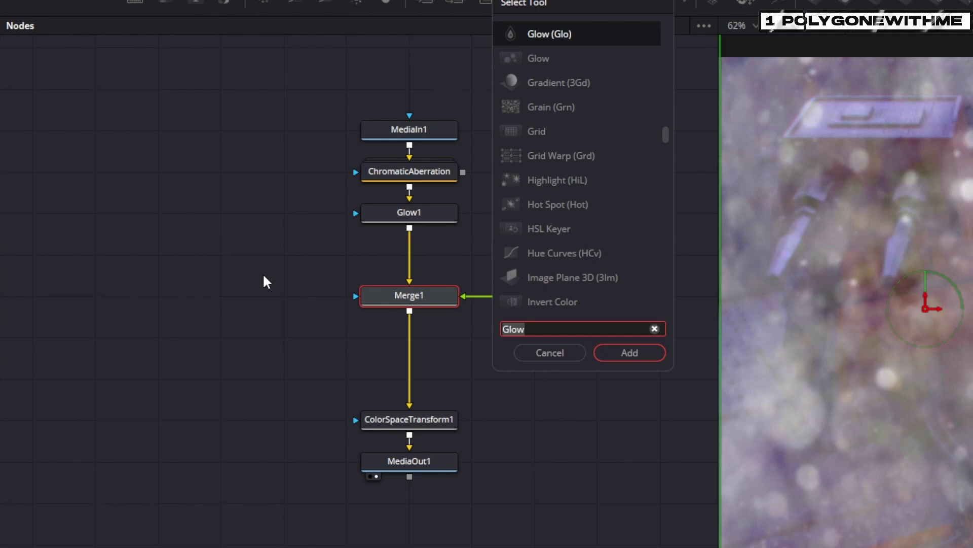
pyautogui.write('lu')
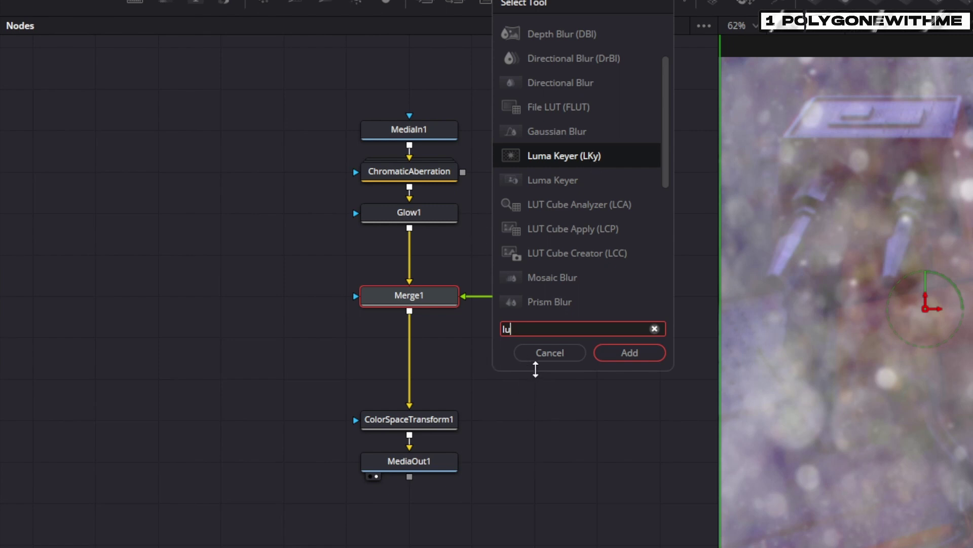
pyautogui.click(622, 353)
pyautogui.moveTo(421, 332); pyautogui.dragTo(232, 290)
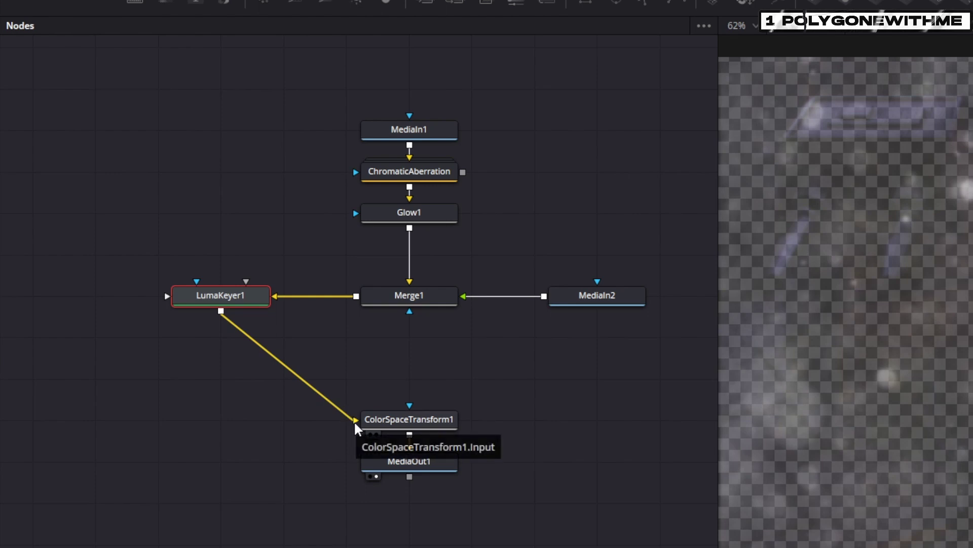
# Step: Disconnect LumaKeyer1 from Merge1 and ColorSpaceTransform1, and connect Merge1 directly to ColorSpaceTransform1
pyautogui.moveTo(357, 428); pyautogui.dragTo(274, 436)
pyautogui.moveTo(287, 299); pyautogui.dragTo(355, 354)
pyautogui.moveTo(409, 311); pyautogui.dragTo(410, 405)
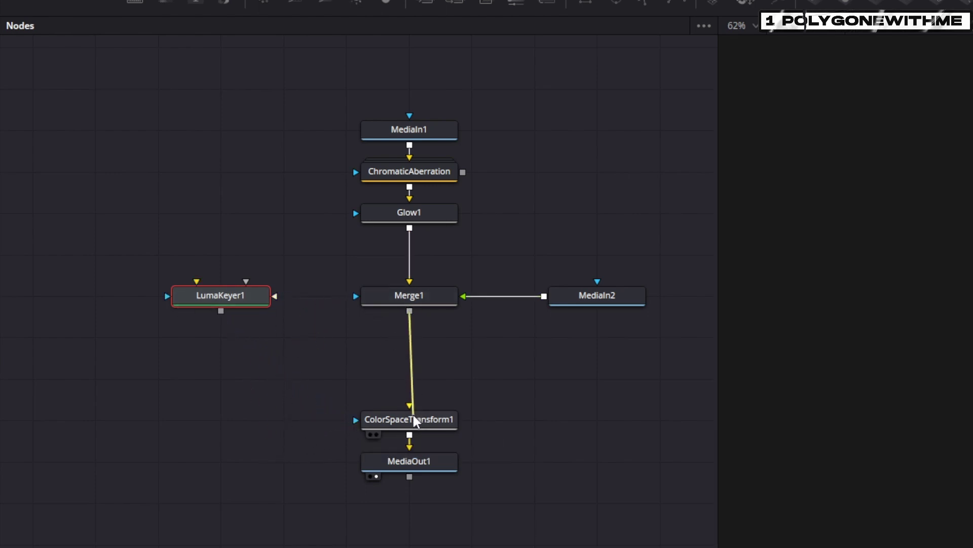
# Step: View Glow1, connect its output to the LumaKeyer1 input, and show LumaKeyer1 in the viewer
pyautogui.click(413, 223)
pyautogui.moveTo(414, 223)
pyautogui.mouseDown()
pyautogui.moveTo(712, 266)
pyautogui.moveTo(419, 215)
pyautogui.mouseUp()
pyautogui.press('2')
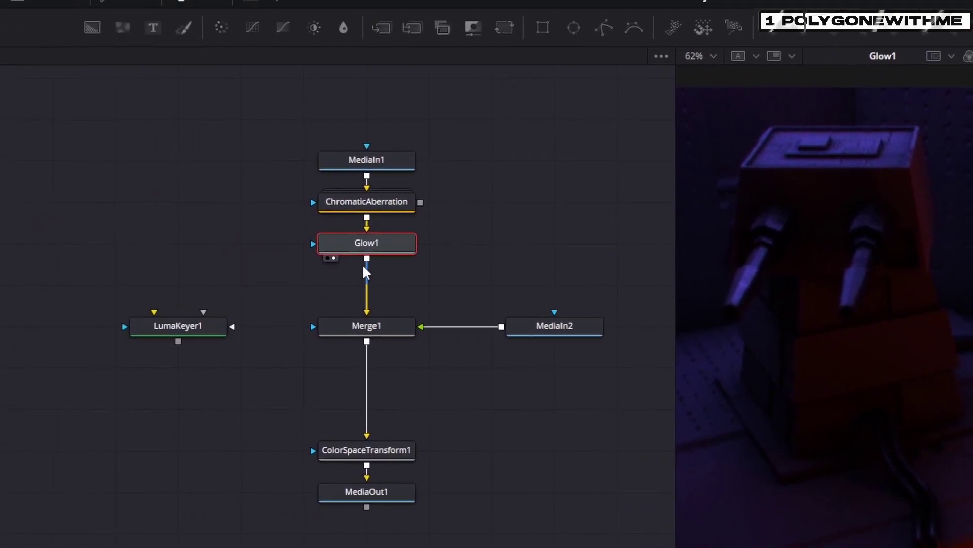
pyautogui.moveTo(107, 244); pyautogui.dragTo(1, 307)
pyautogui.moveTo(279, 304); pyautogui.dragTo(274, 315)
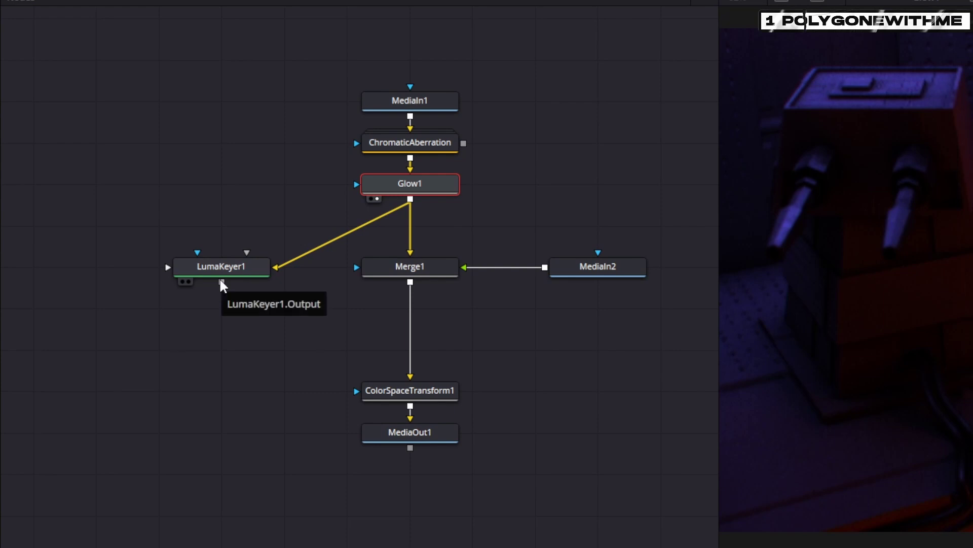
pyautogui.moveTo(221, 282); pyautogui.dragTo(478, 254)
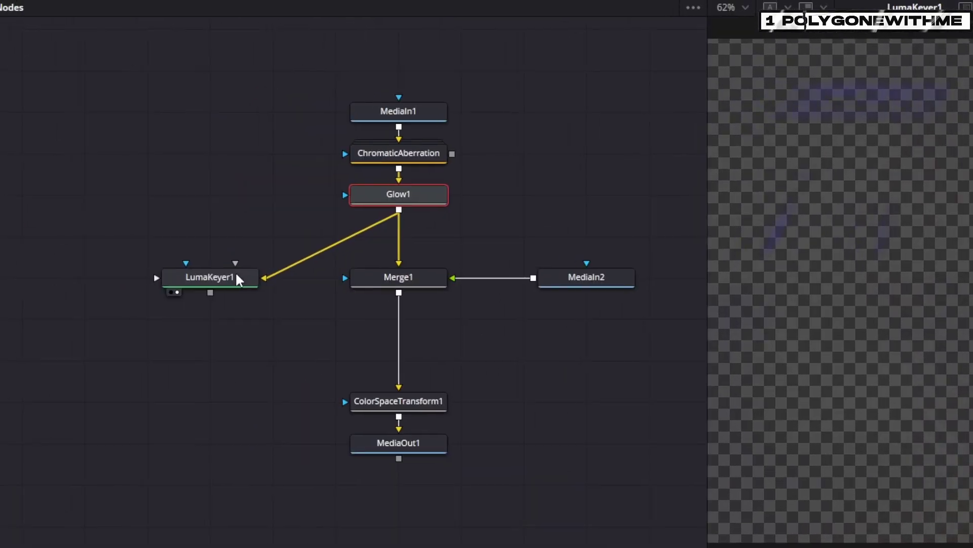
# Step: Select LumaKeyer1, move the playhead to frame 21, and raise the low luminance threshold to isolate the bright lasers
pyautogui.click(243, 278)
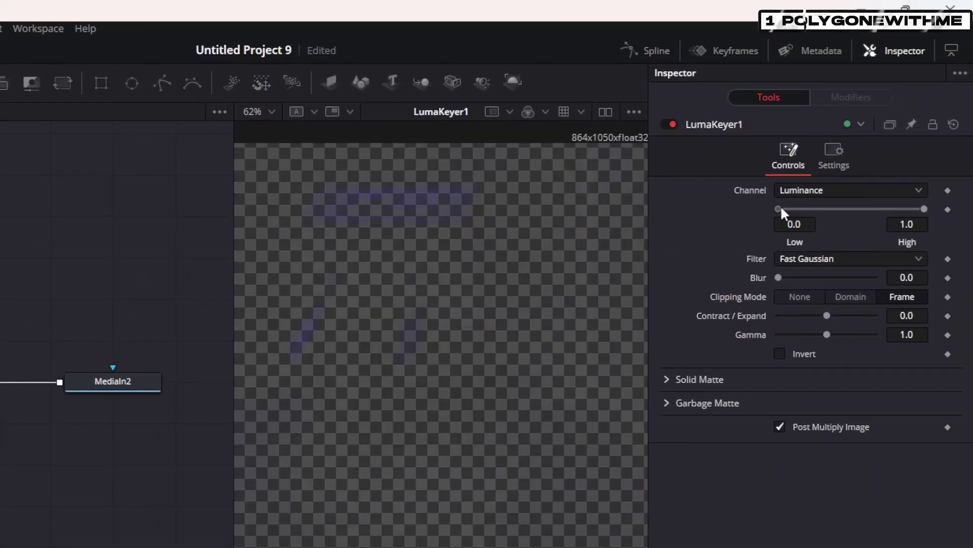
pyautogui.moveTo(796, 210); pyautogui.dragTo(840, 217)
pyautogui.moveTo(922, 210); pyautogui.dragTo(941, 209)
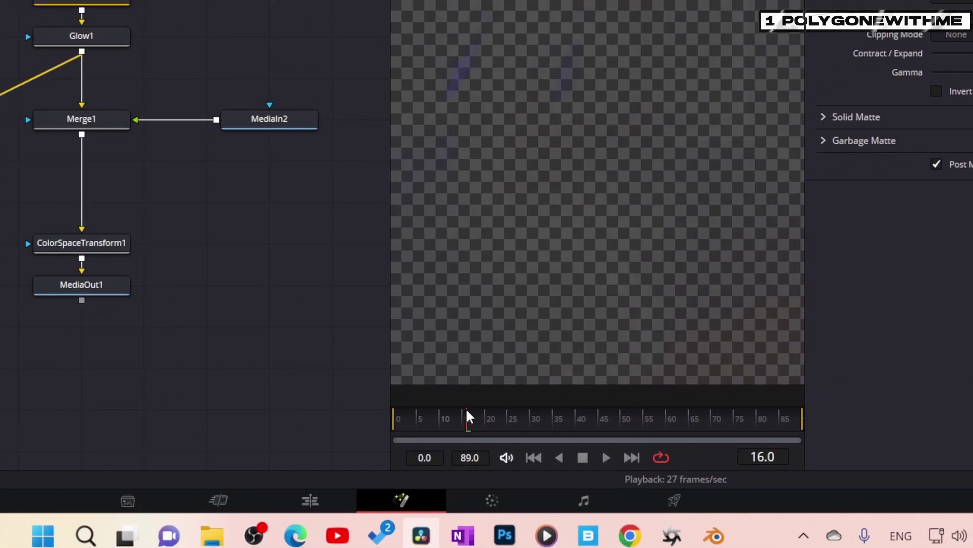
pyautogui.moveTo(467, 410); pyautogui.dragTo(493, 416)
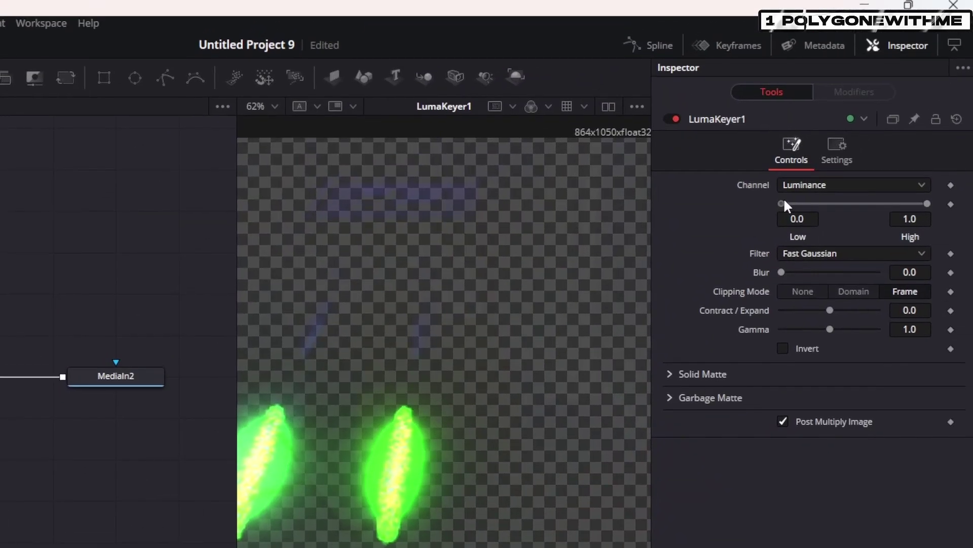
pyautogui.moveTo(783, 197); pyautogui.dragTo(817, 209)
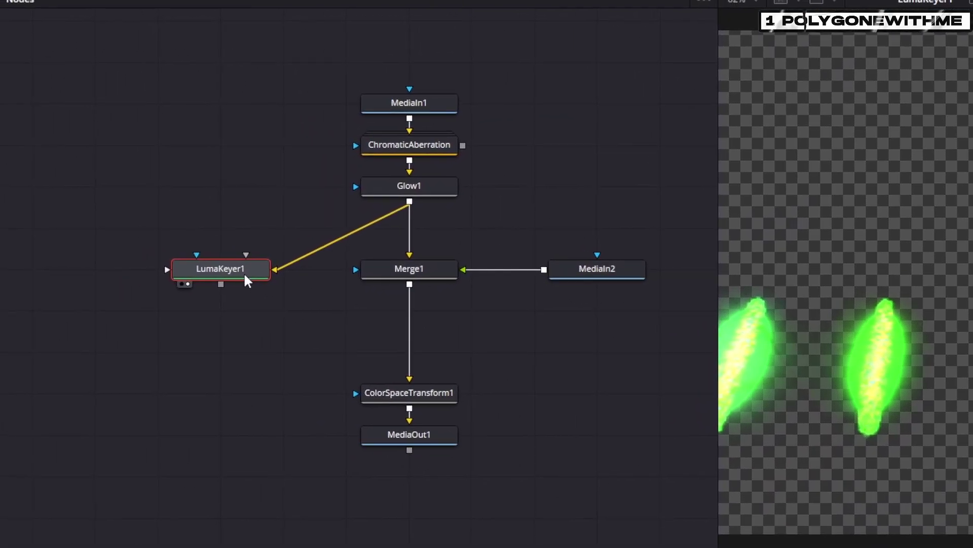
# Step: Find the Blur tool with the search "blu" and add it after LumaKeyer1
pyautogui.hotkey('shift', 'space')
pyautogui.write('lu')
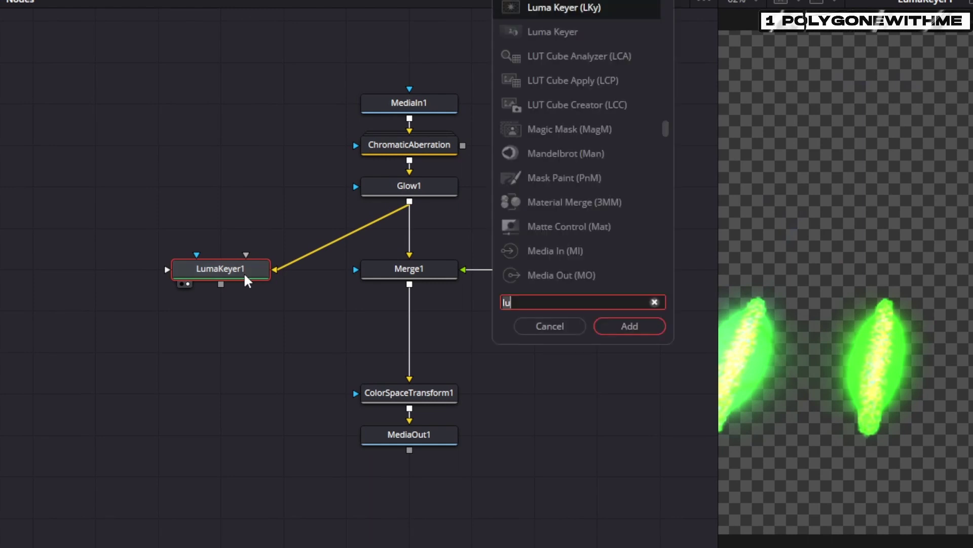
pyautogui.press('BackSpace')
pyautogui.press('BackSpace')
pyautogui.write('blu')
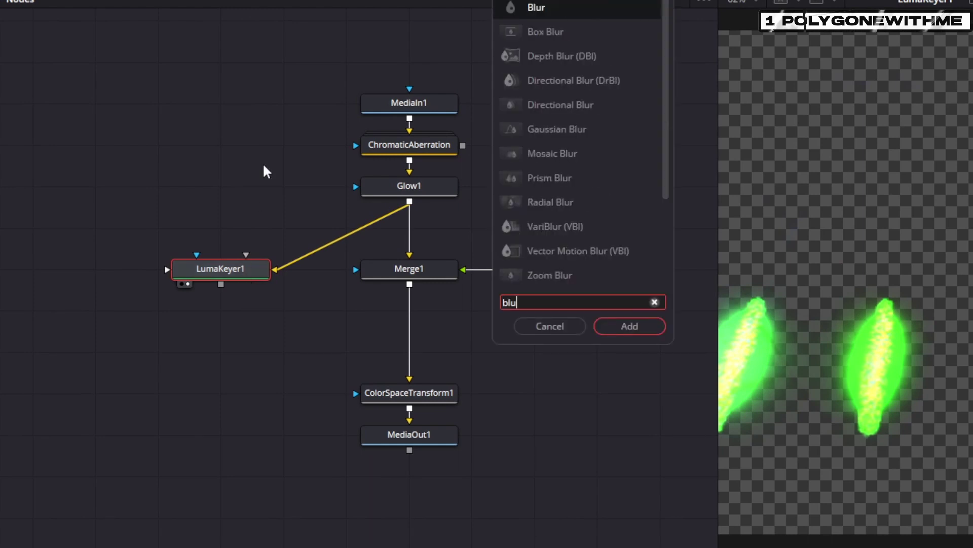
pyautogui.click(629, 326)
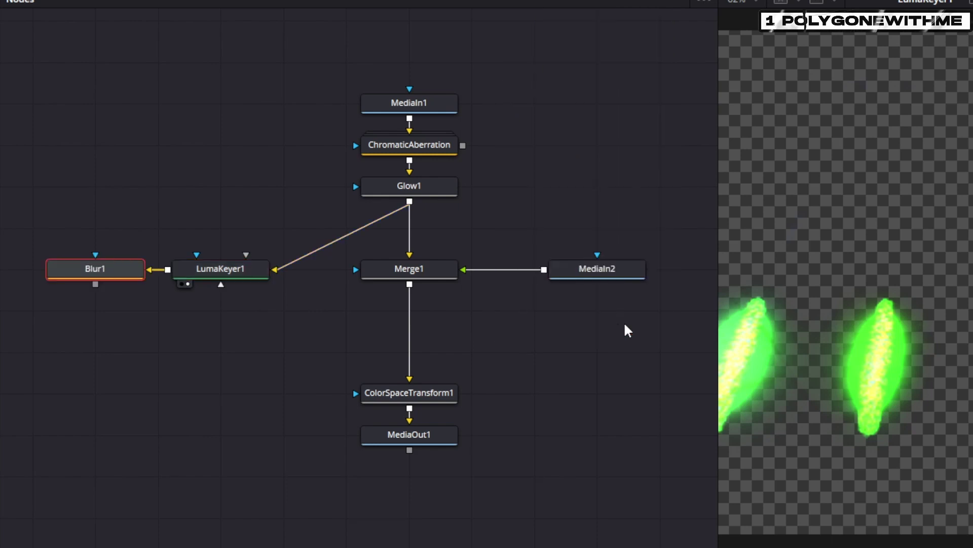
# Step: Place Blur1 beneath LumaKeyer1, show it in the viewer, and increase its blur size to soften the key
pyautogui.moveTo(104, 273); pyautogui.dragTo(883, 416)
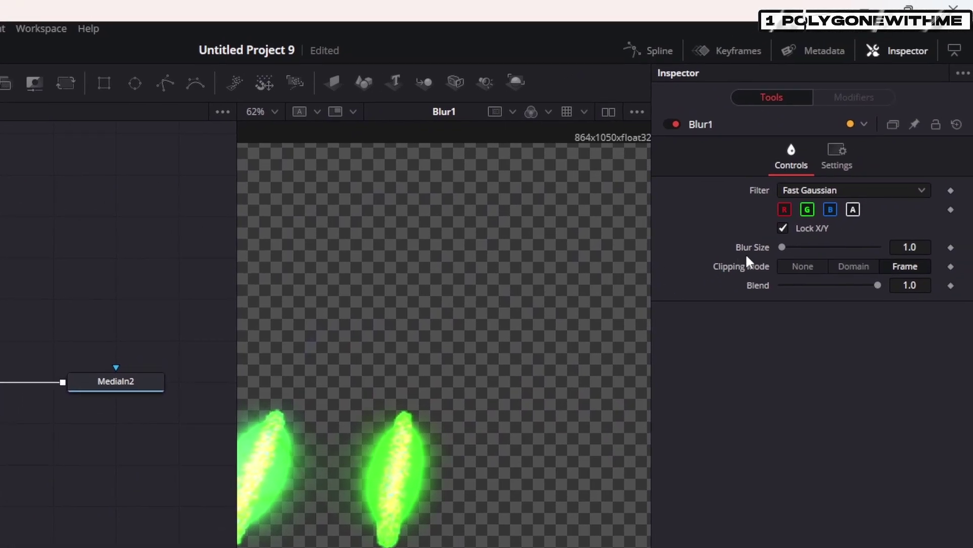
pyautogui.moveTo(878, 215); pyautogui.dragTo(938, 217)
pyautogui.moveTo(842, 247); pyautogui.dragTo(885, 252)
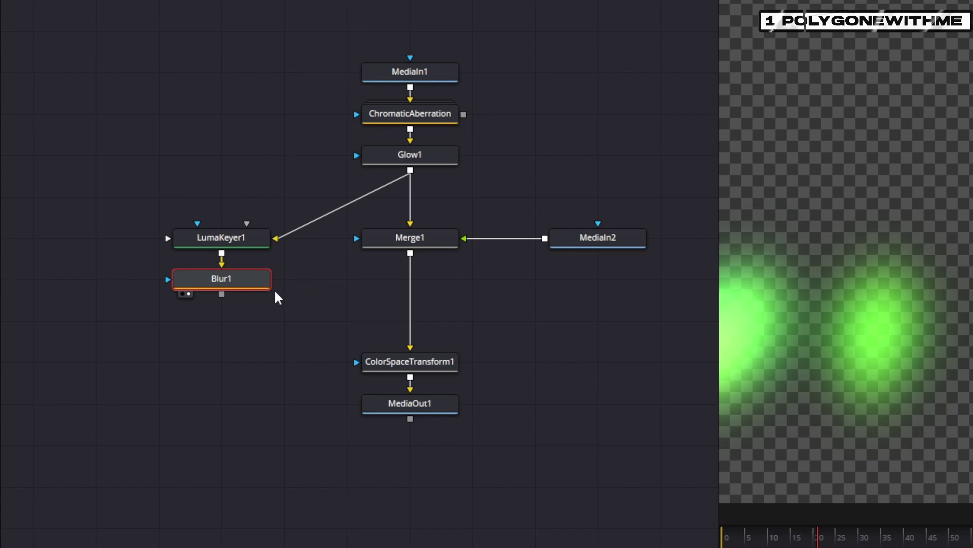
# Step: Connect Blur1's output to Merge1's effect mask input and show MediaOut1 in the viewer
pyautogui.moveTo(221, 295); pyautogui.dragTo(360, 238)
pyautogui.moveTo(419, 400); pyautogui.dragTo(874, 343)
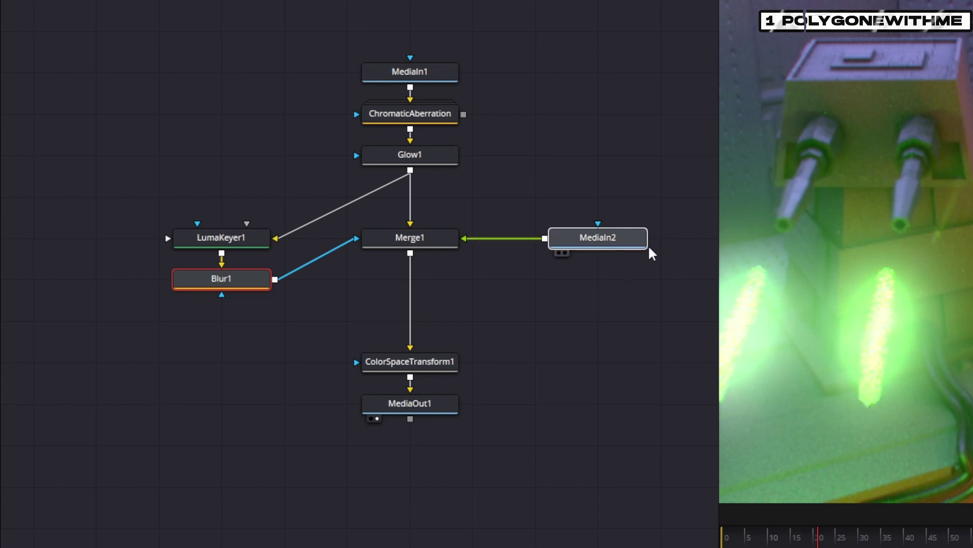
# Step: Move MediaIn2 farther from Merge1 and insert a copy of ColorSpaceTransform1 between them
pyautogui.moveTo(599, 248); pyautogui.dragTo(663, 248)
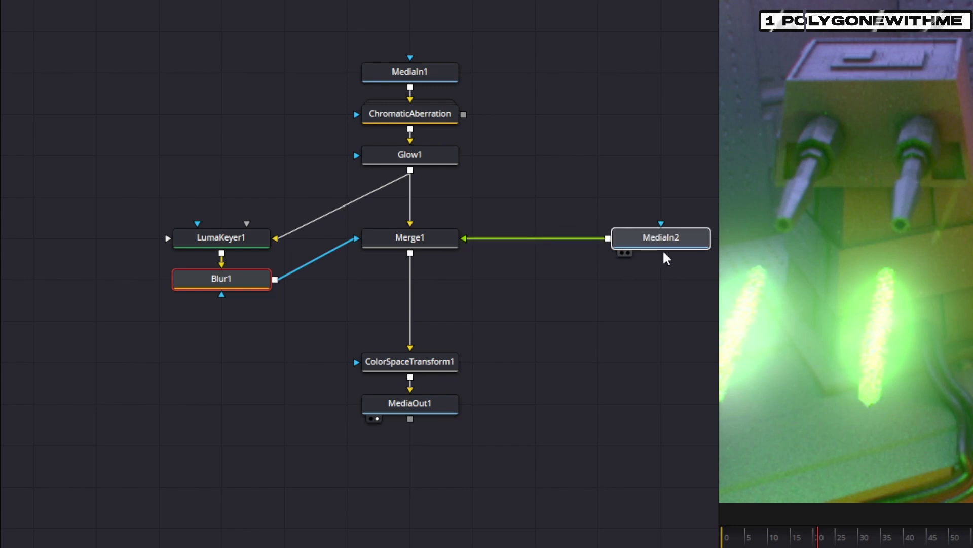
pyautogui.click(436, 364)
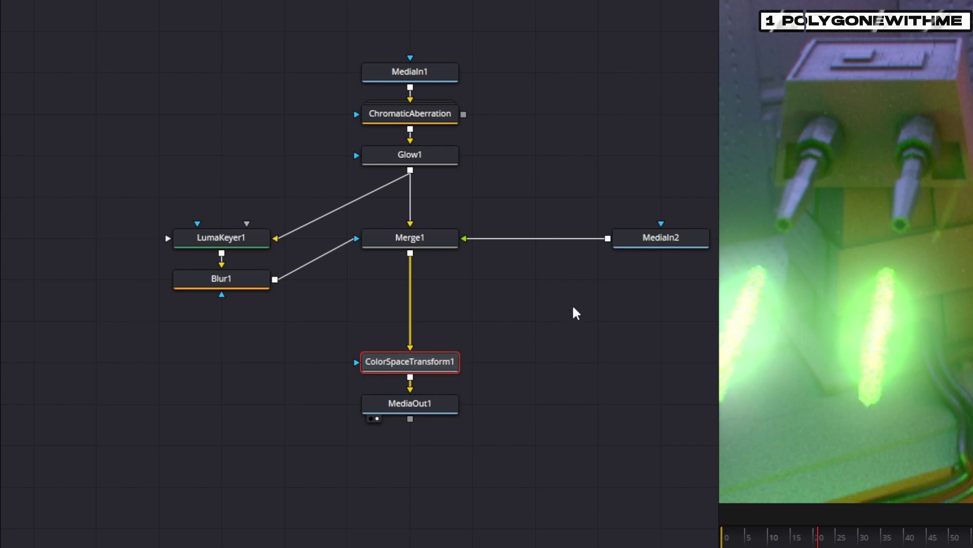
pyautogui.click(644, 243)
pyautogui.hotkey('ctrl', 'v')
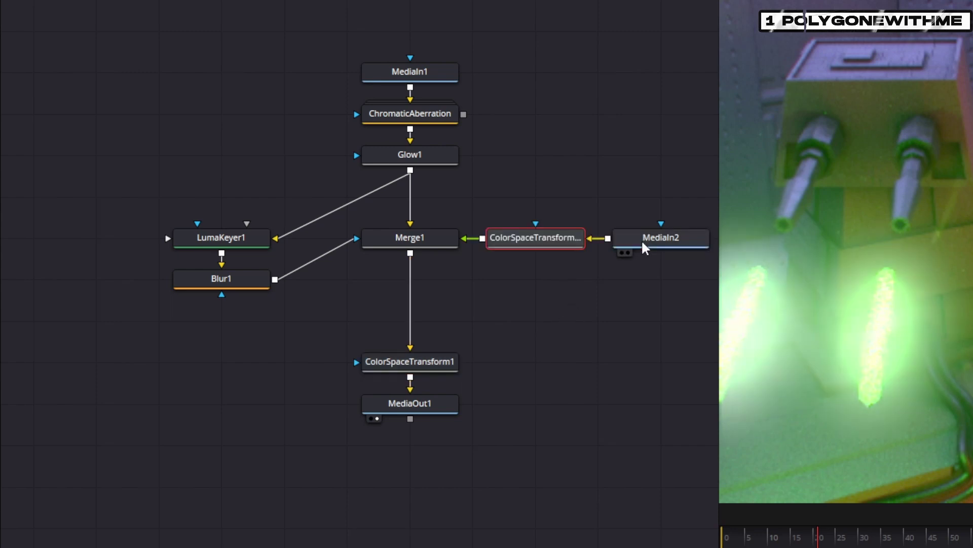
pyautogui.moveTo(644, 272); pyautogui.dragTo(592, 242)
pyautogui.moveTo(591, 278); pyautogui.dragTo(498, 279)
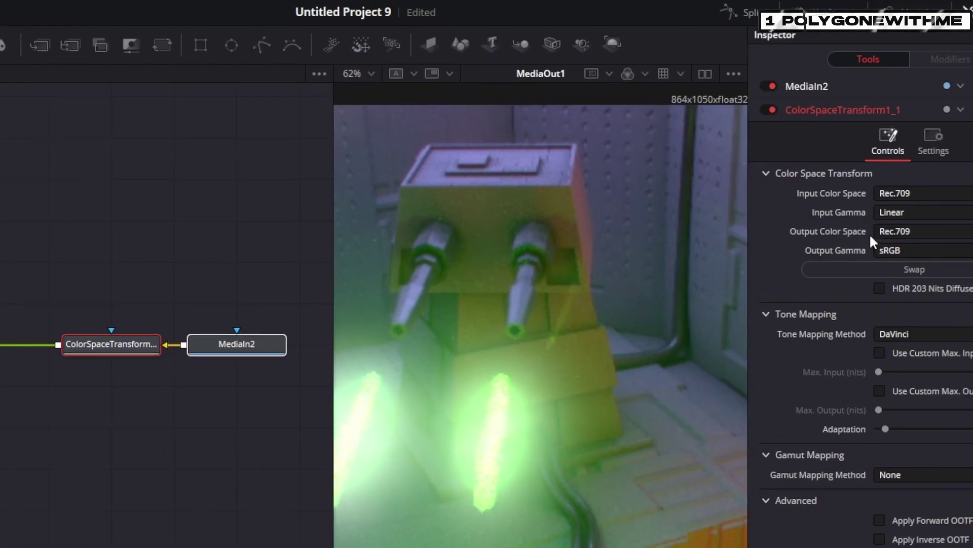
# Step: Set the copied color space transform's input gamma to sRGB and change its output gamma
pyautogui.click(894, 212)
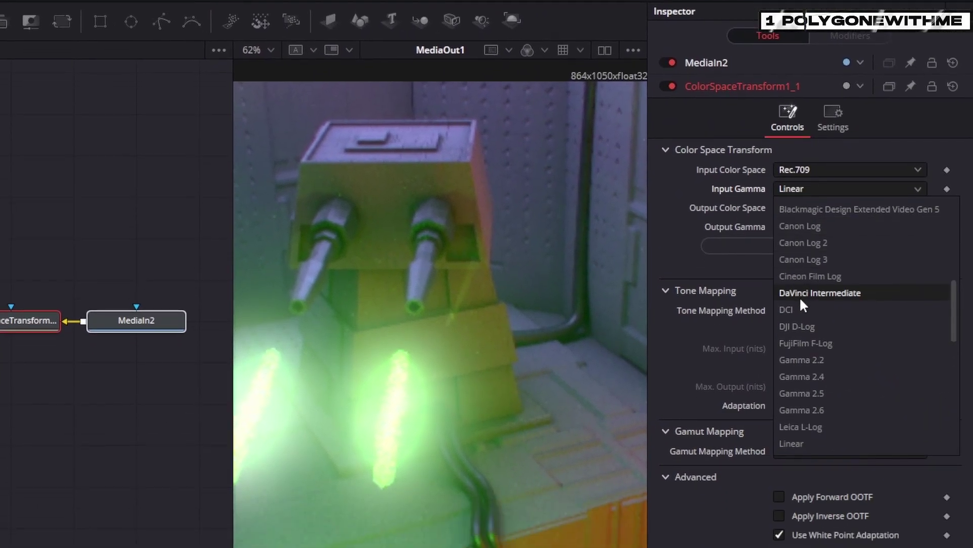
pyautogui.click(799, 277)
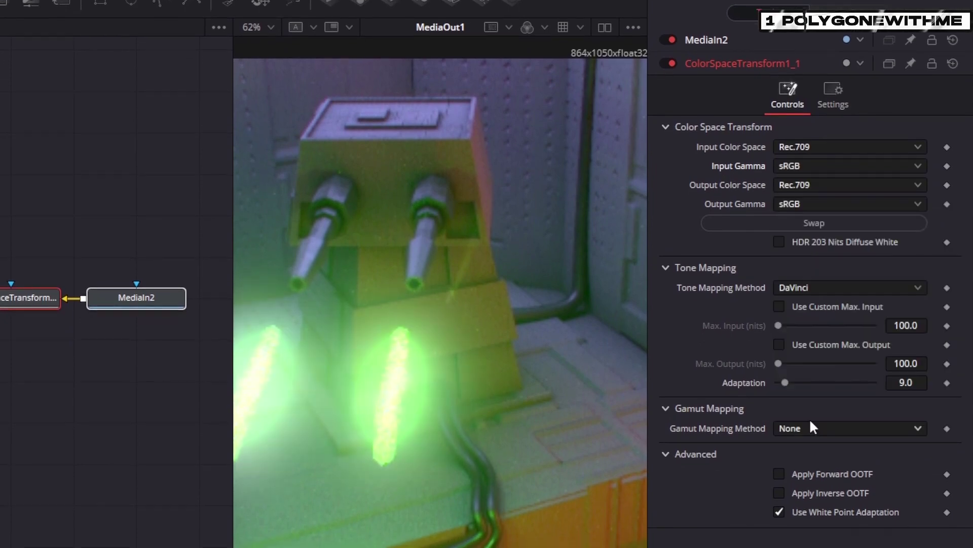
pyautogui.click(819, 204)
pyautogui.scroll(-3, 817, 351)
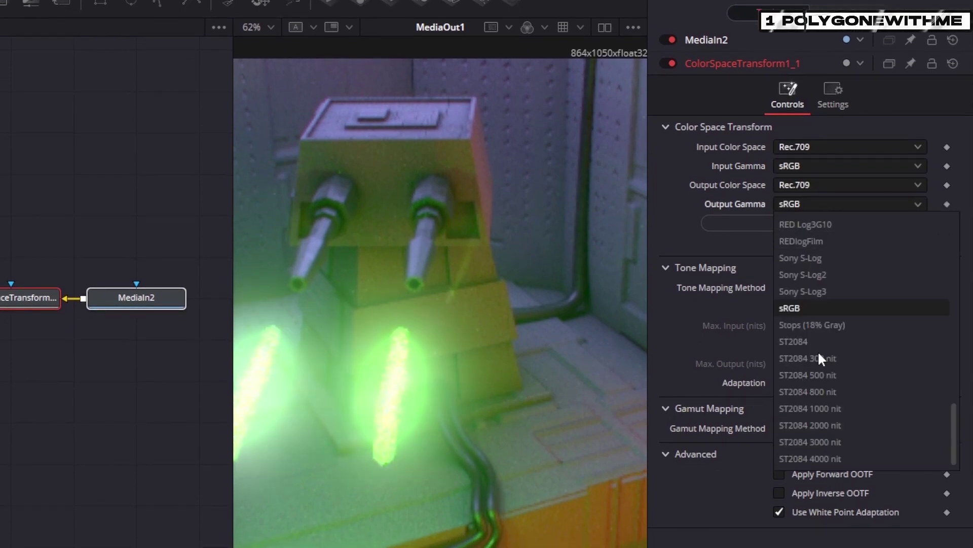
pyautogui.scroll(5, 817, 351)
pyautogui.click(801, 242)
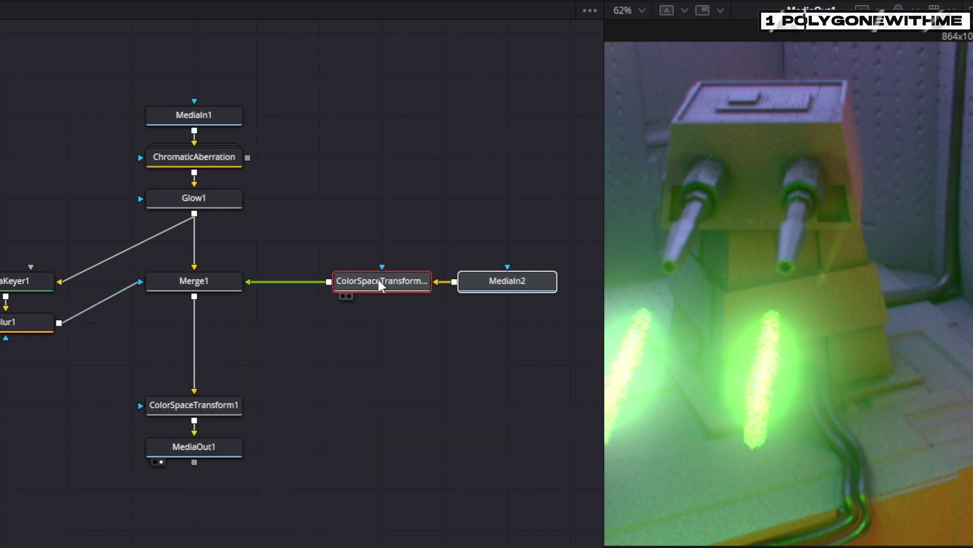
# Step: Make room beside Merge1, insert a Color Corrector between the copied color space transform and Merge1, and set its gain to 5.0
pyautogui.moveTo(511, 327); pyautogui.dragTo(473, 285)
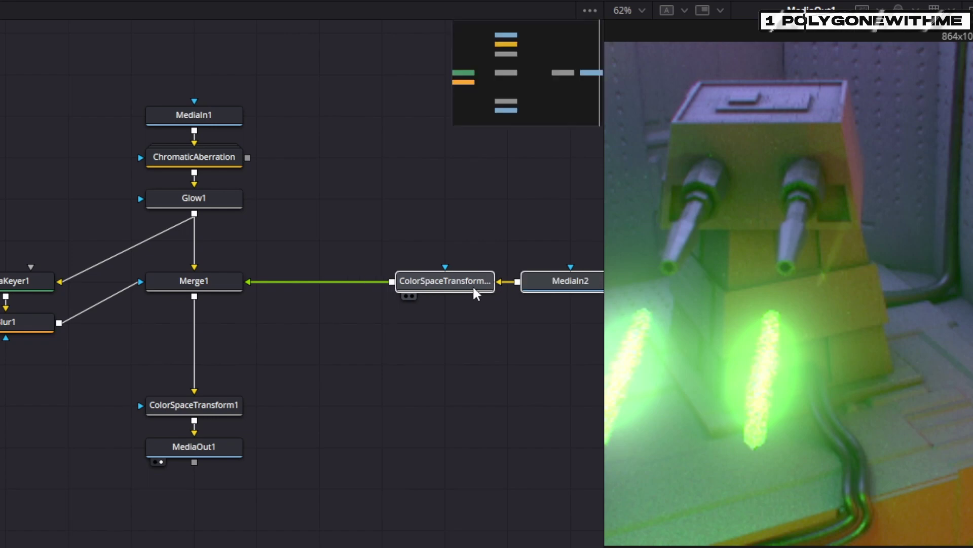
pyautogui.click(297, 190)
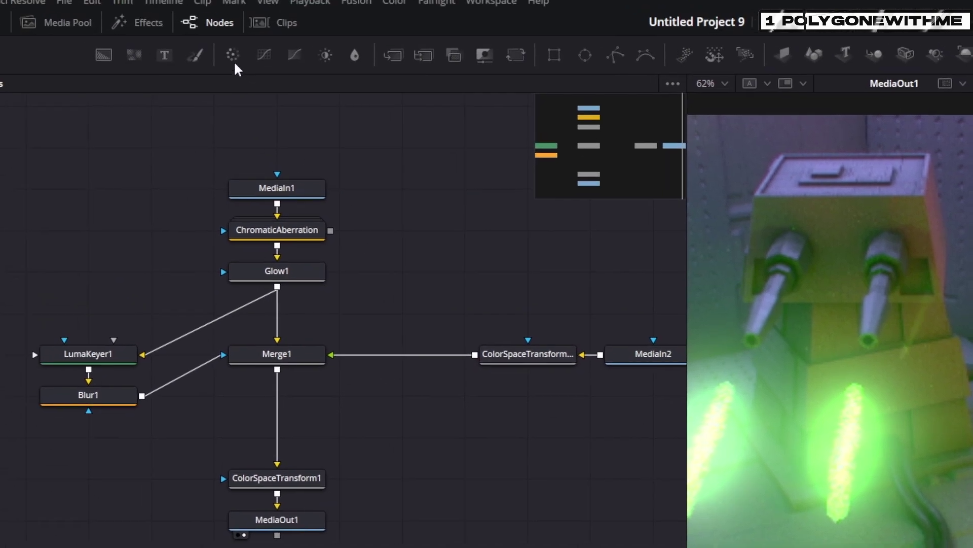
pyautogui.moveTo(264, 55); pyautogui.dragTo(427, 349)
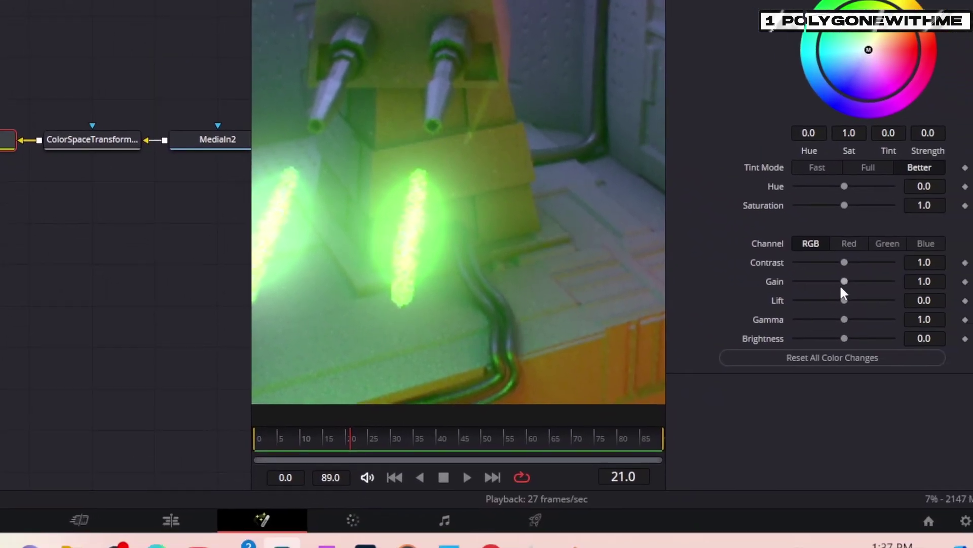
pyautogui.moveTo(836, 277); pyautogui.dragTo(879, 279)
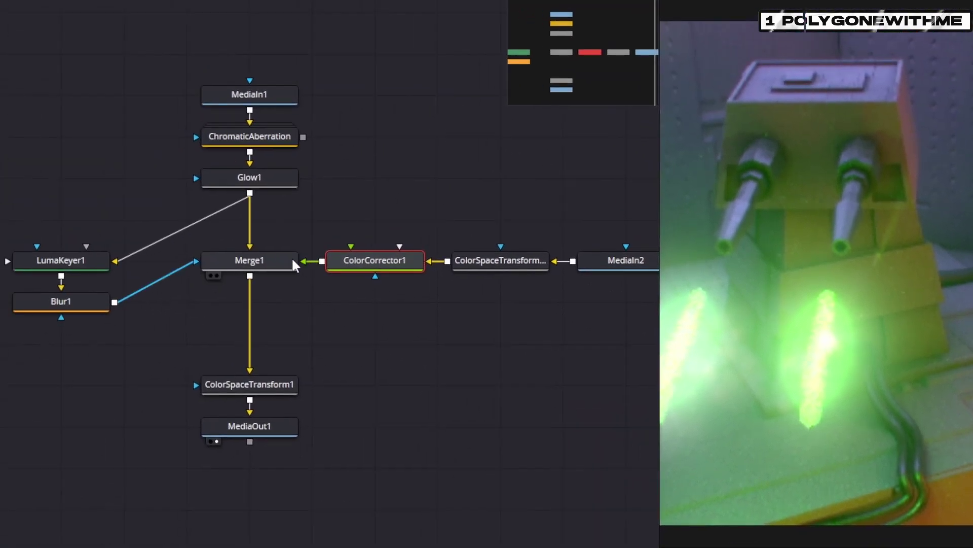
# Step: Select Merge1 and reposition the dirt image vertically to a center Y of about 0.66
pyautogui.click(46, 192)
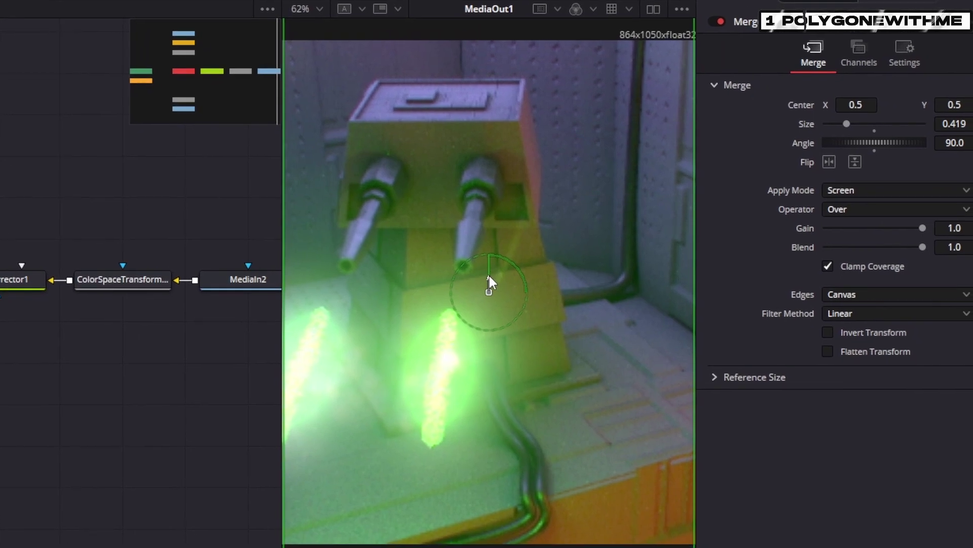
pyautogui.moveTo(488, 274); pyautogui.dragTo(536, 547)
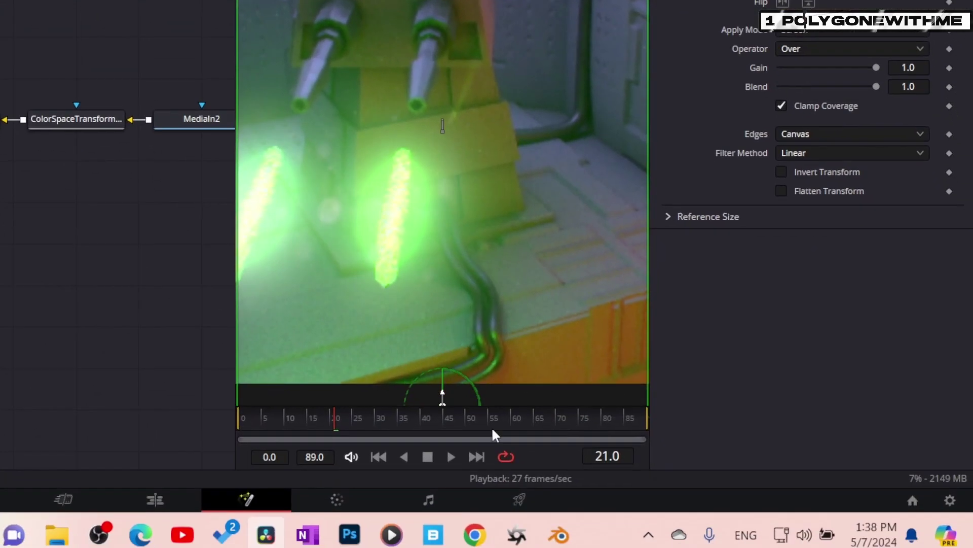
pyautogui.moveTo(492, 429); pyautogui.dragTo(500, 33)
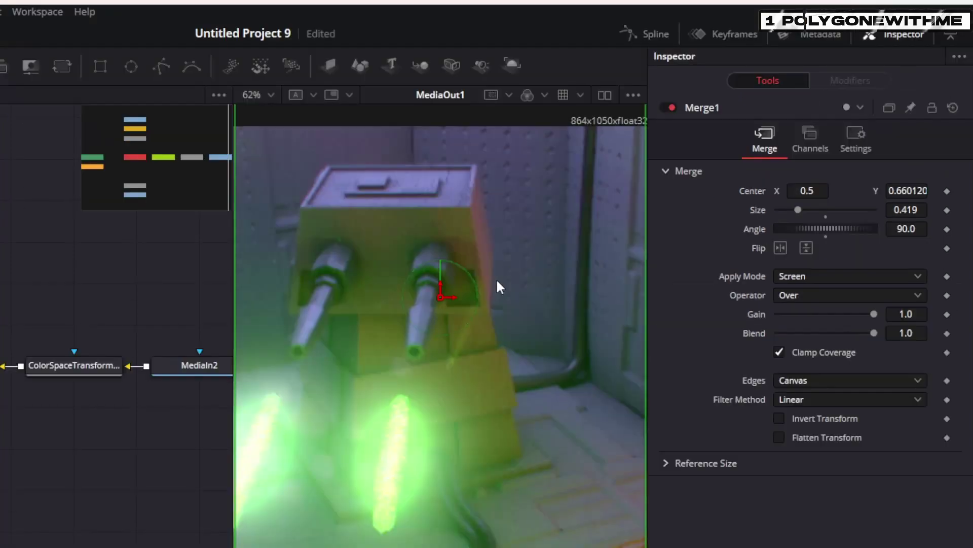
# Step: Lower ColorCorrector1's gain to weaken the dirt and scrub the animation to about frame 45
pyautogui.click(56, 363)
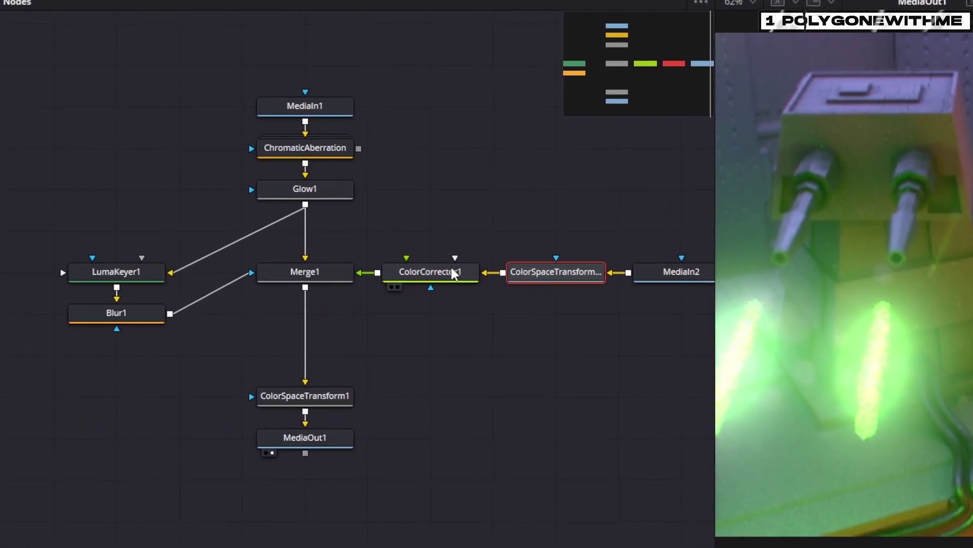
pyautogui.click(361, 284)
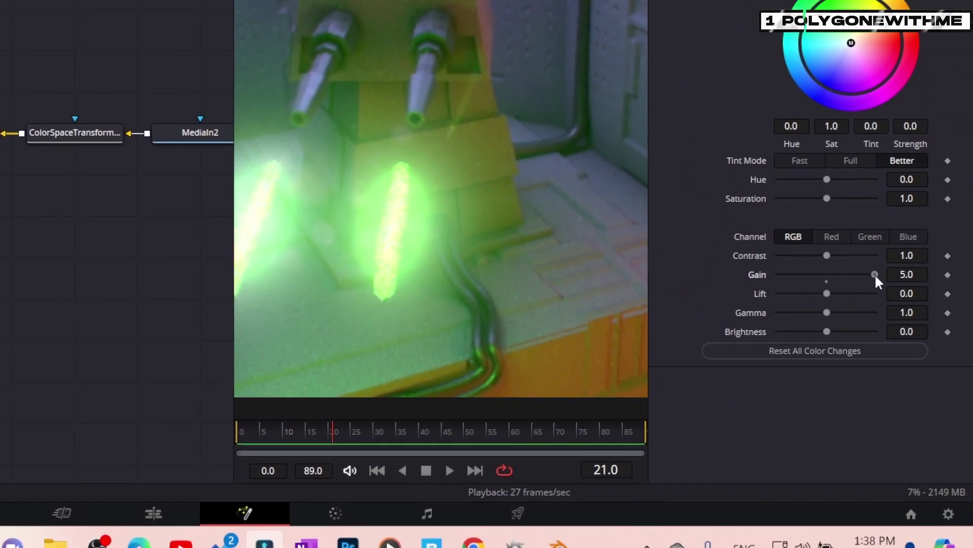
pyautogui.moveTo(875, 274); pyautogui.dragTo(851, 275)
pyautogui.moveTo(334, 431); pyautogui.dragTo(446, 430)
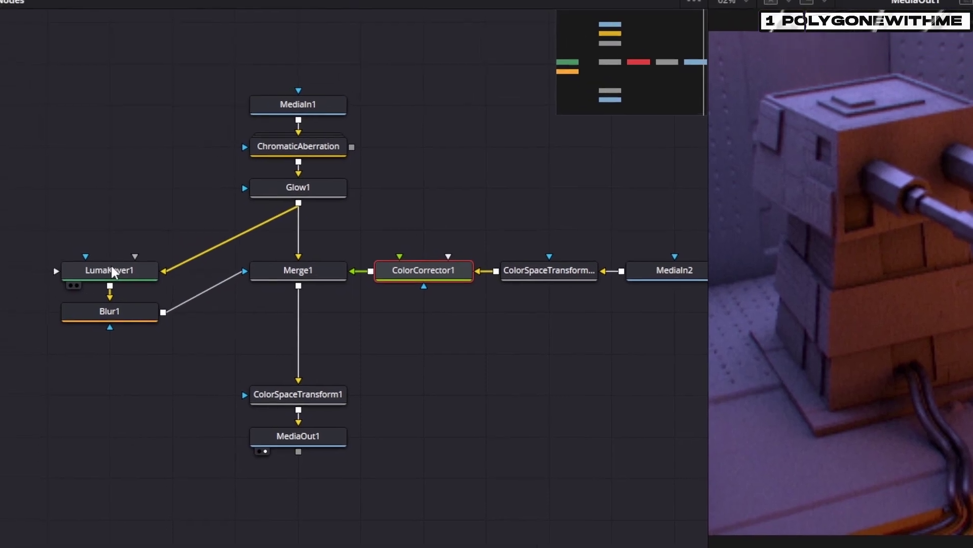
# Step: Move LumaKeyer1 and Blur1 up in the node graph so that Blur1 lines up with Merge1
pyautogui.moveTo(111, 268); pyautogui.dragTo(112, 227)
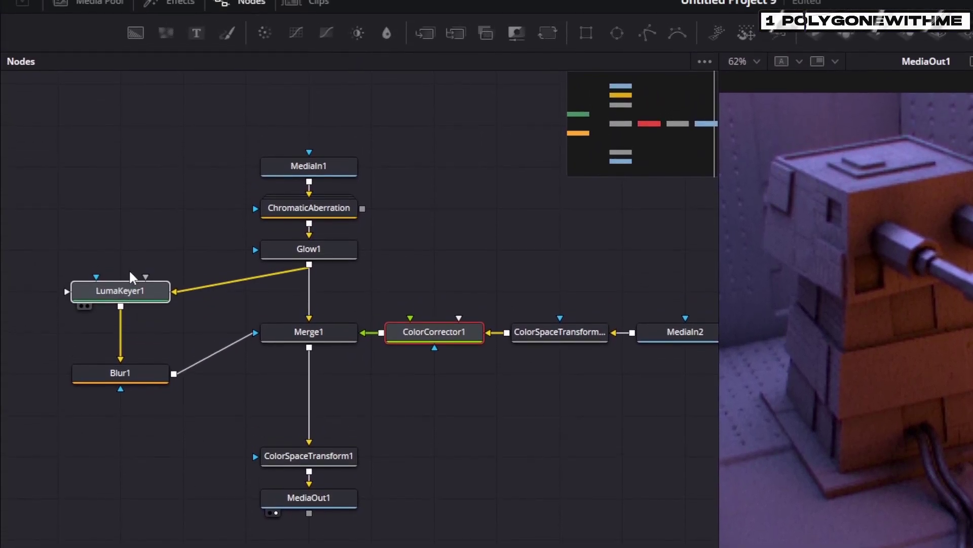
pyautogui.moveTo(132, 379); pyautogui.dragTo(129, 336)
pyautogui.click(239, 338)
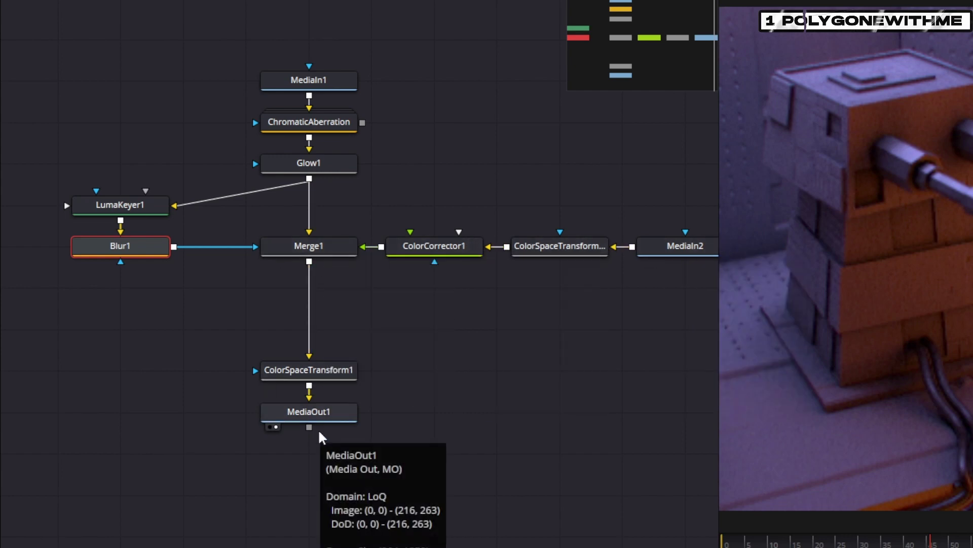
# Step: Find the Grain tool with the search "grain" and insert it between Merge1 and ColorSpaceTransform1
pyautogui.click(344, 337)
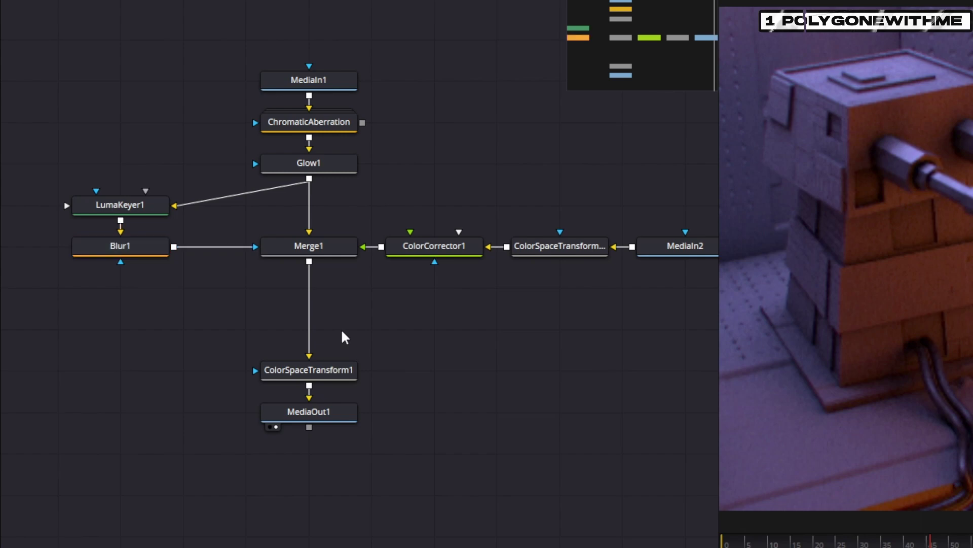
pyautogui.hotkey('shift', 'space')
pyautogui.write('blu')
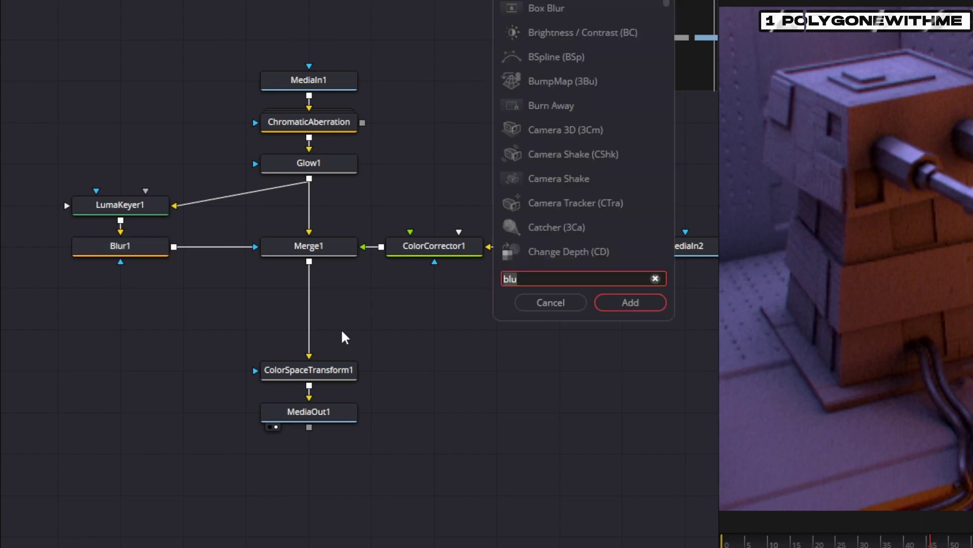
pyautogui.press('BackSpace')
pyautogui.press('BackSpace')
pyautogui.press('BackSpace')
pyautogui.write('gr')
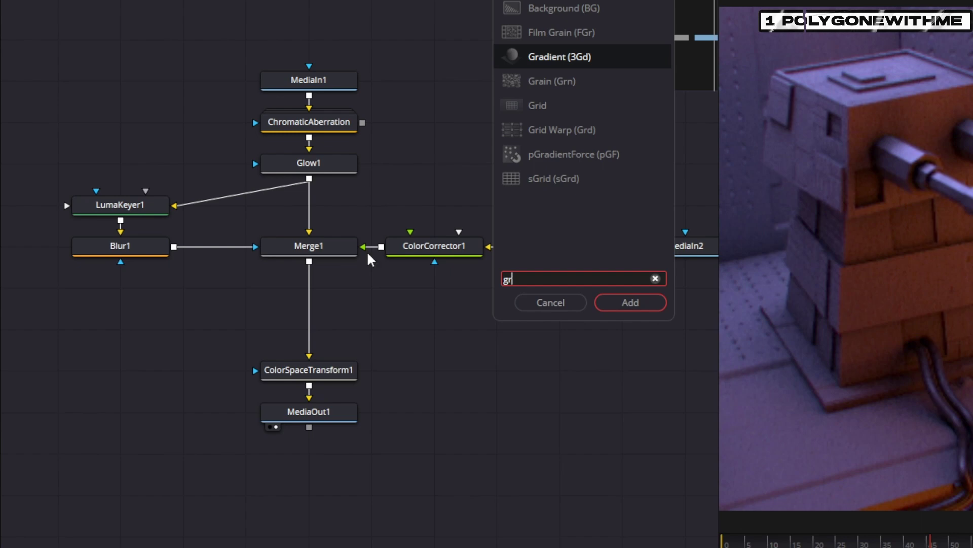
pyautogui.write('ain')
pyautogui.click(643, 307)
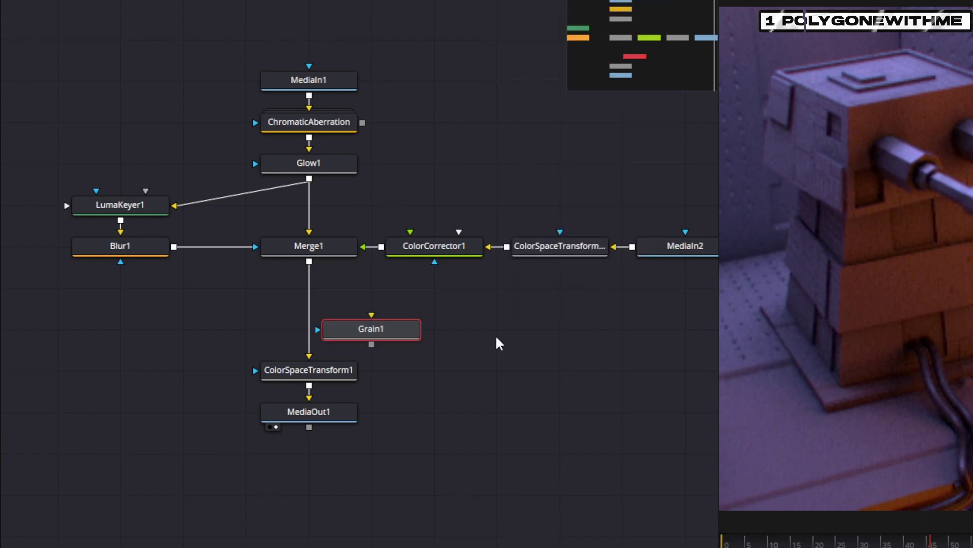
pyautogui.moveTo(326, 327)
pyautogui.mouseDown()
pyautogui.moveTo(264, 322)
pyautogui.moveTo(311, 330)
pyautogui.mouseUp()
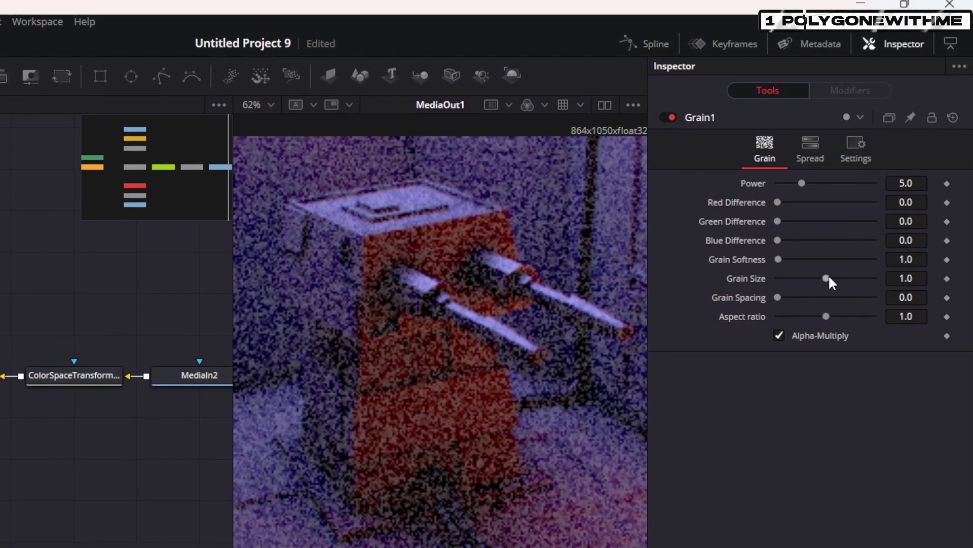
# Step: Set Grain1's grain size to 0.2 and lower its power to soften the grain over the turret
pyautogui.moveTo(829, 283); pyautogui.dragTo(769, 285)
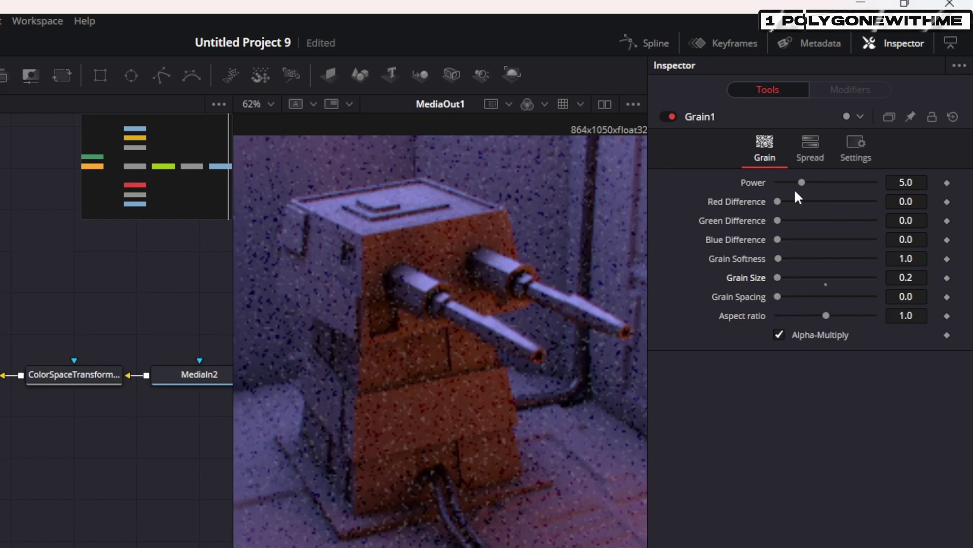
pyautogui.moveTo(799, 183); pyautogui.dragTo(778, 184)
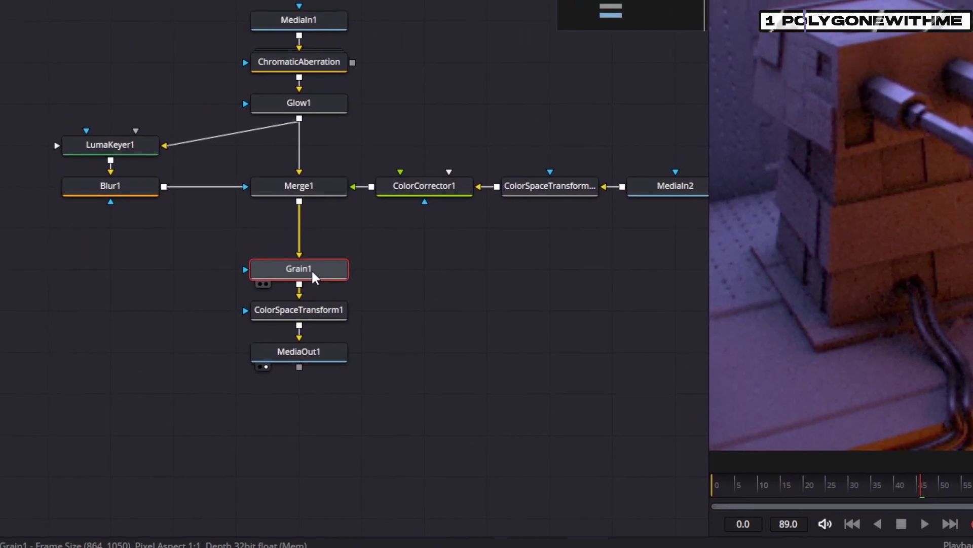
# Step: Detach Grain1 from between Merge1 and ColorSpaceTransform1 and delete it
pyautogui.moveTo(274, 261); pyautogui.dragTo(389, 256)
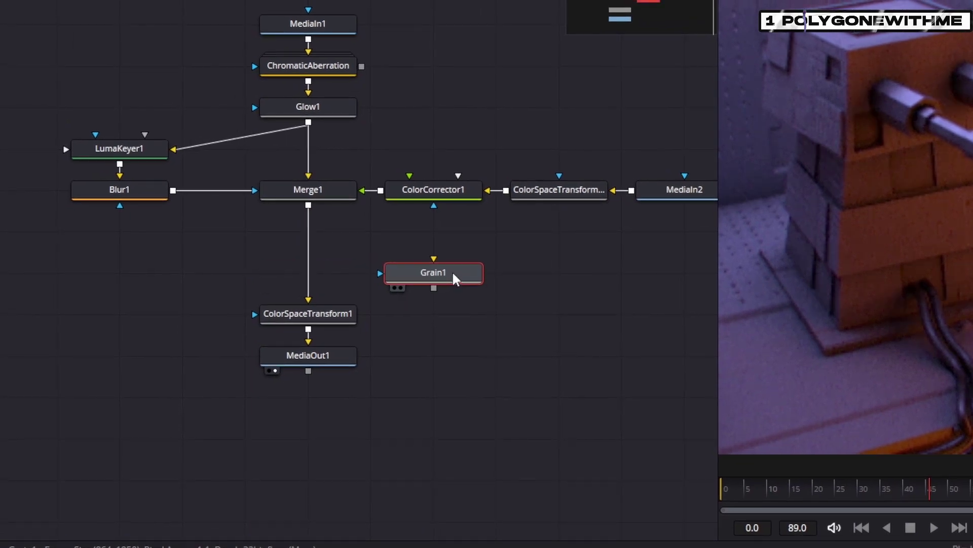
pyautogui.press('Delete')
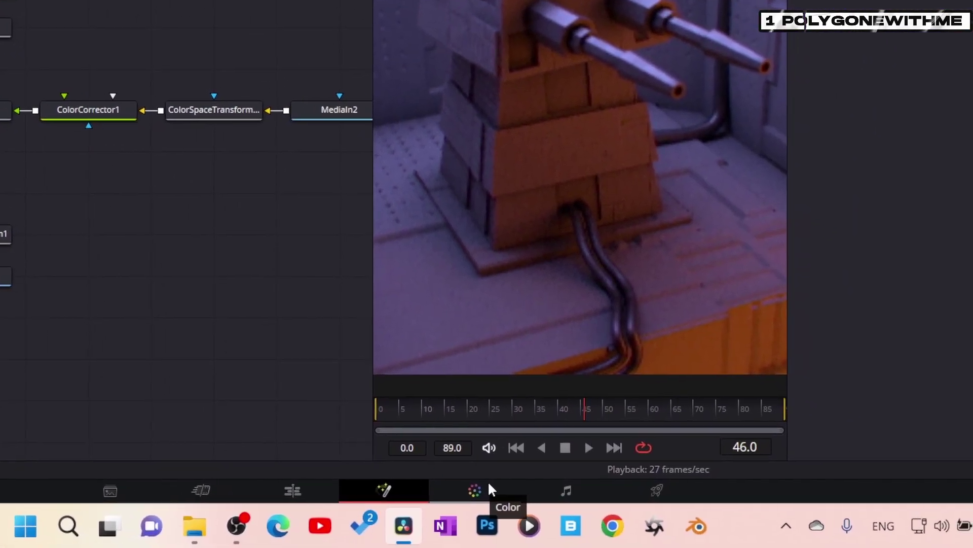
# Step: On the Color page, grade node 01 with lift -0.03, gain 1.09 and contrast 1.160, and adjust the pivot
pyautogui.click(477, 485)
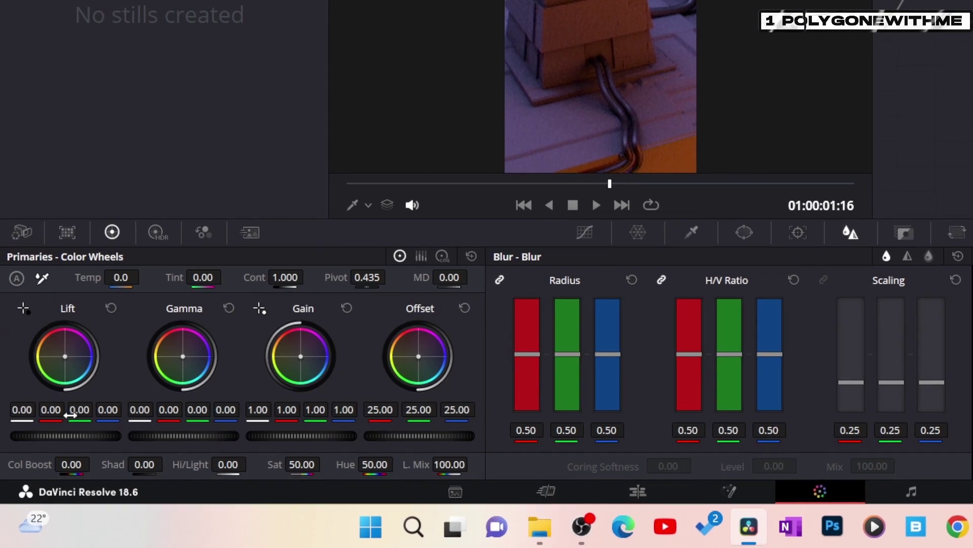
pyautogui.moveTo(66, 435); pyautogui.dragTo(52, 435)
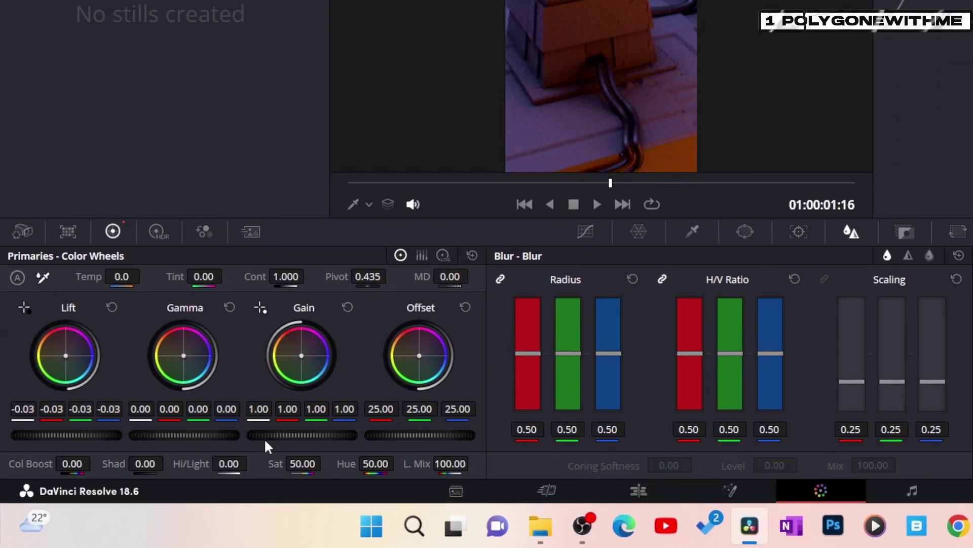
pyautogui.moveTo(302, 435); pyautogui.dragTo(174, 435)
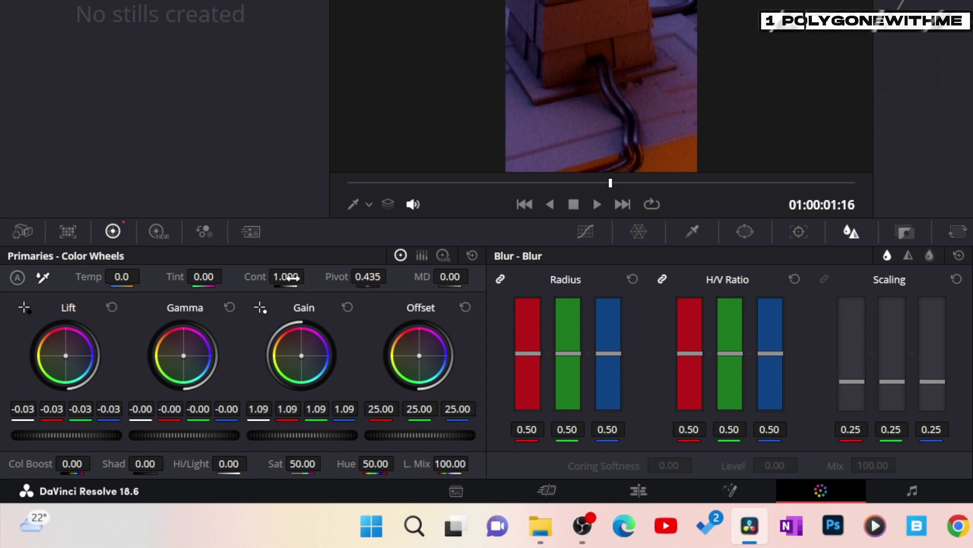
pyautogui.moveTo(286, 276); pyautogui.dragTo(295, 277)
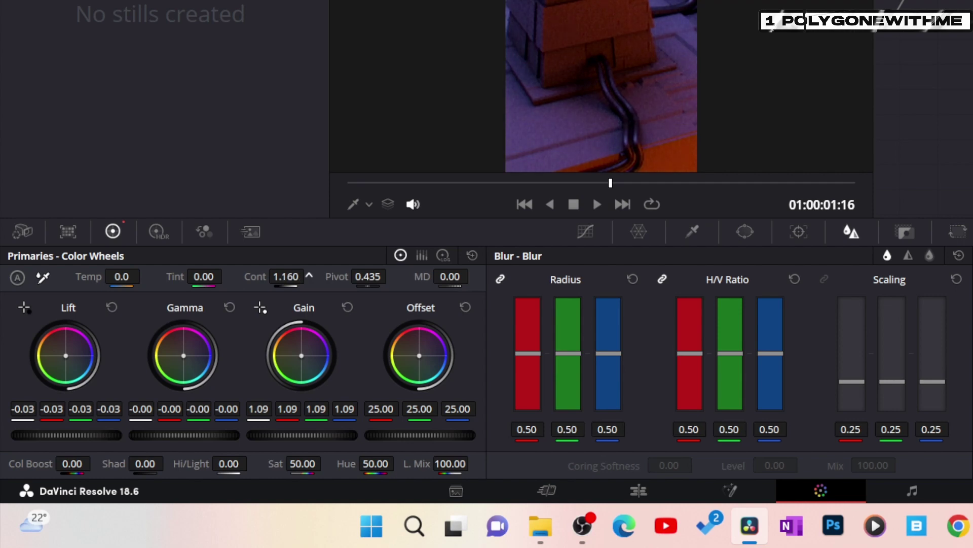
pyautogui.moveTo(370, 281); pyautogui.dragTo(335, 281)
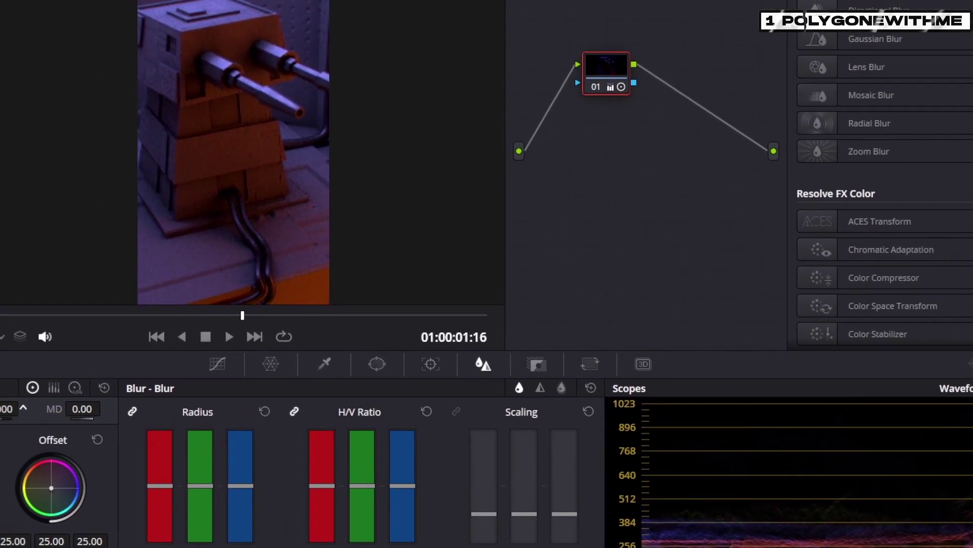
pyautogui.moveTo(24, 408); pyautogui.dragTo(39, 408)
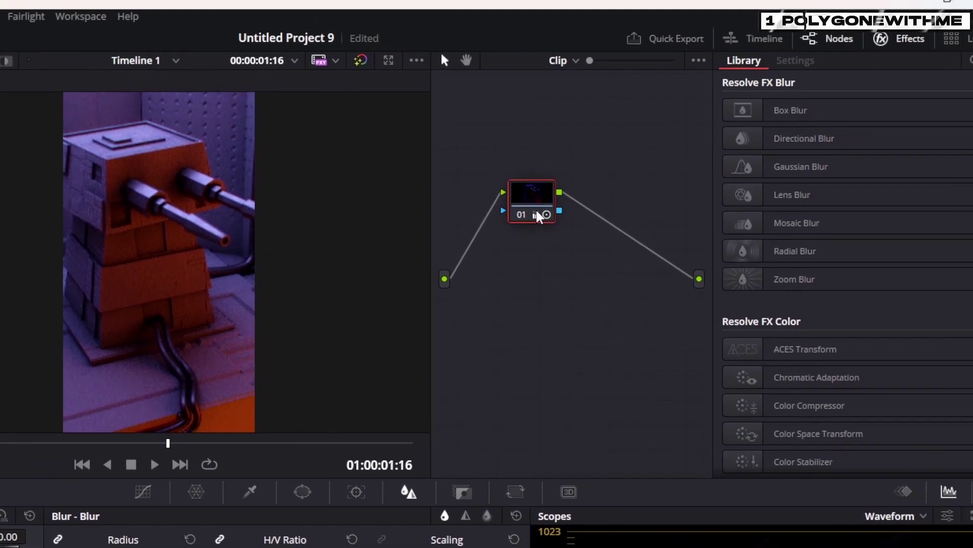
# Step: Add a serial node after node 01 and, with its log wheels, set the shadows to 0.10 and adjust the highlights
pyautogui.hotkey('alt', 's')
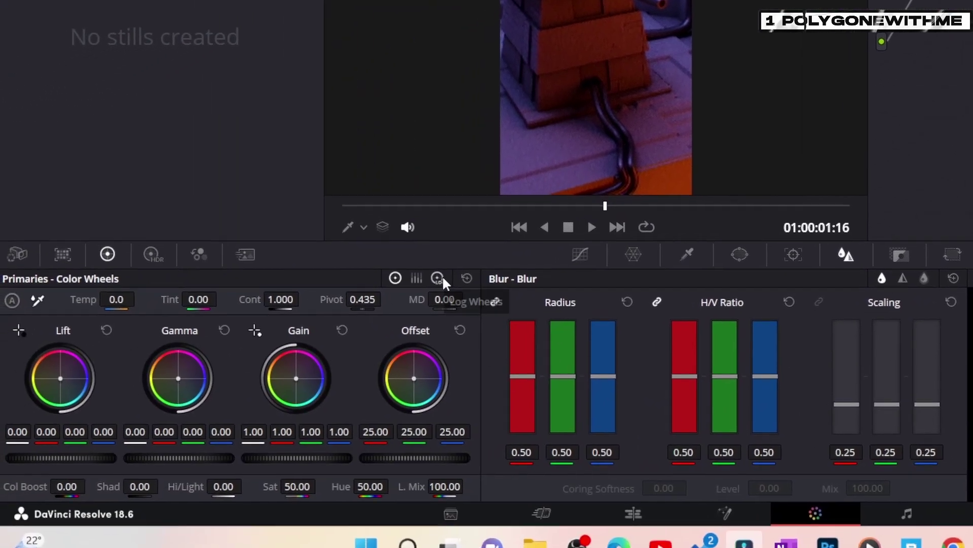
pyautogui.click(443, 276)
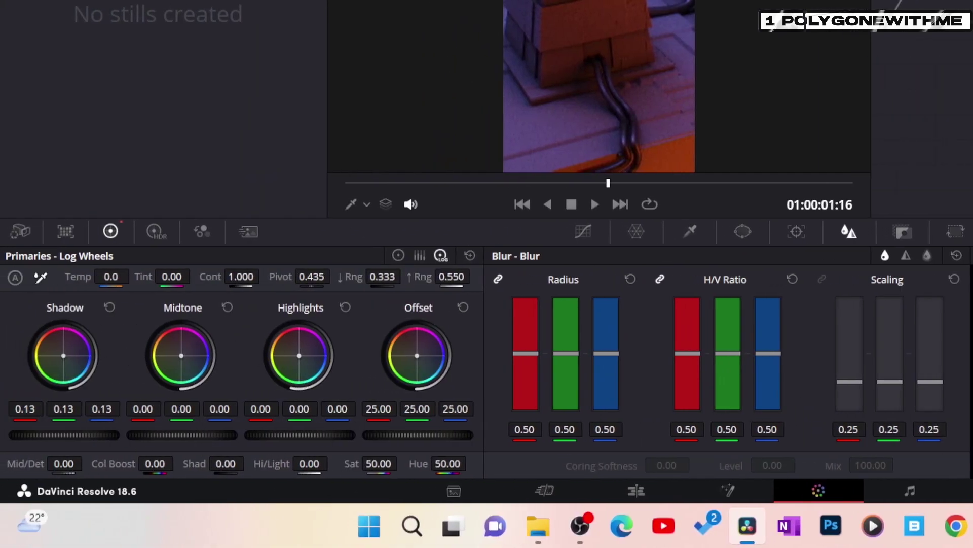
pyautogui.moveTo(65, 435)
pyautogui.mouseDown()
pyautogui.moveTo(47, 435)
pyautogui.moveTo(82, 436)
pyautogui.mouseUp()
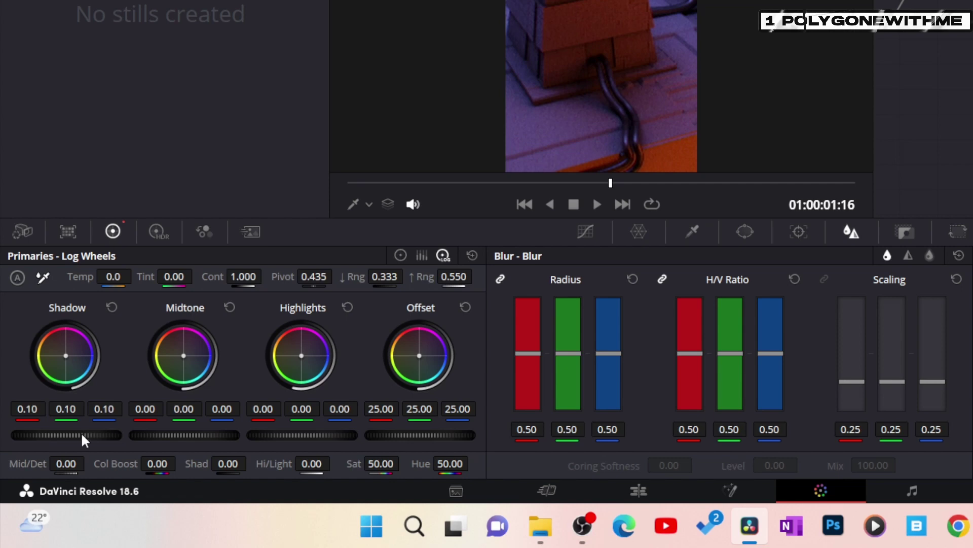
pyautogui.moveTo(327, 435); pyautogui.dragTo(360, 435)
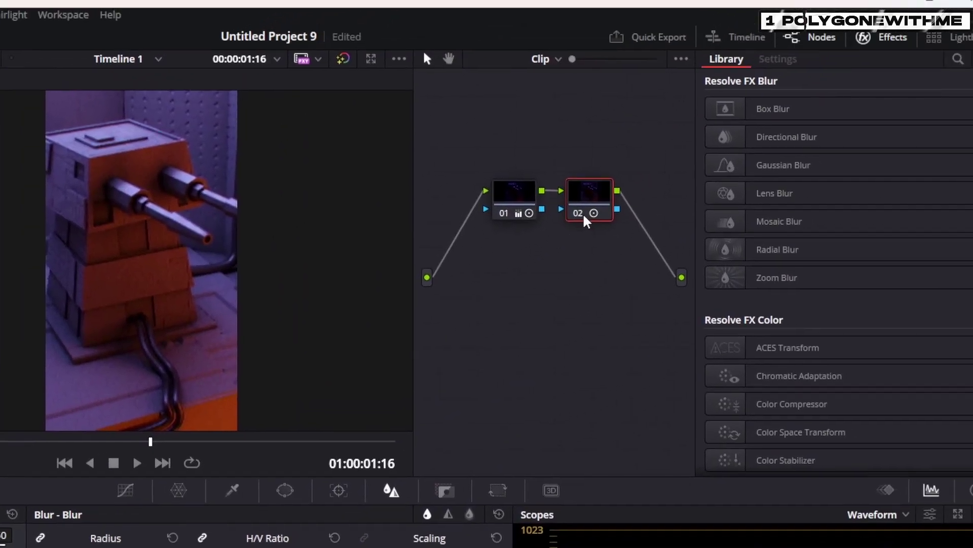
# Step: Add a third serial node, place it below node 01 and apply Dehancer Pro 7.0.1 found with the search "deh"
pyautogui.hotkey('alt', 's')
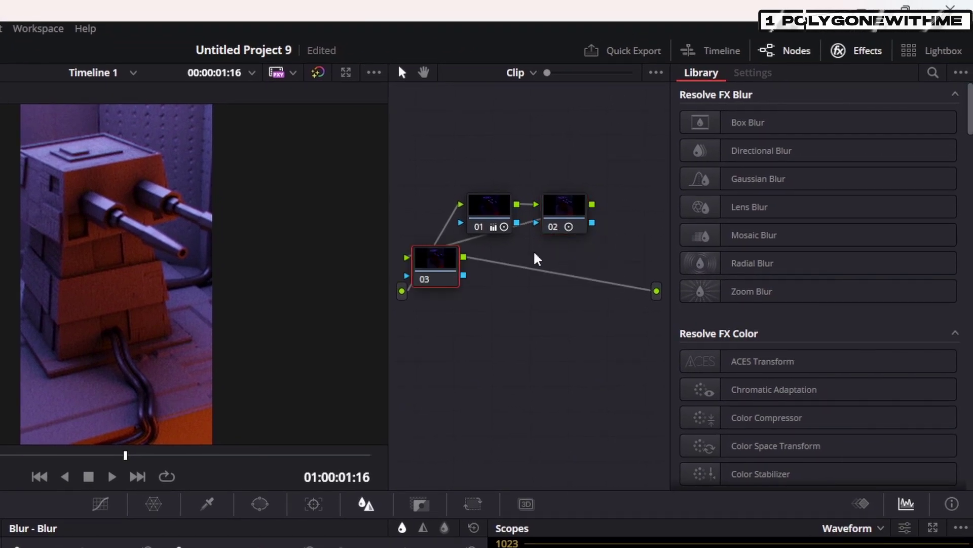
pyautogui.moveTo(442, 275); pyautogui.dragTo(482, 297)
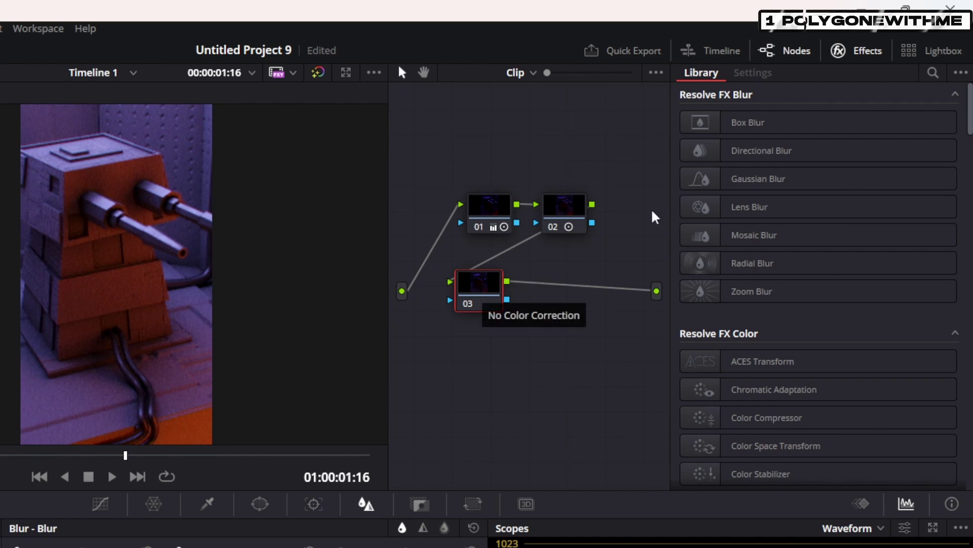
pyautogui.click(932, 75)
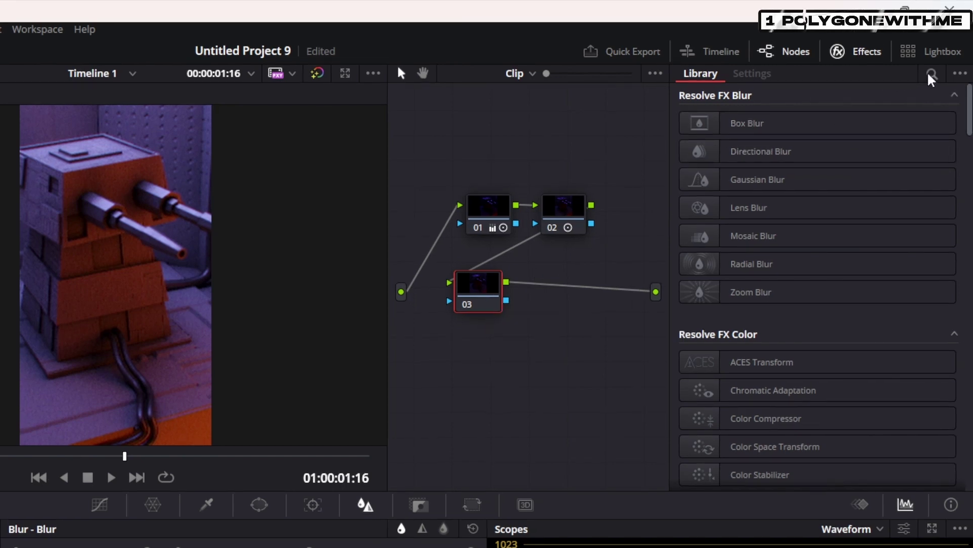
pyautogui.write('deh')
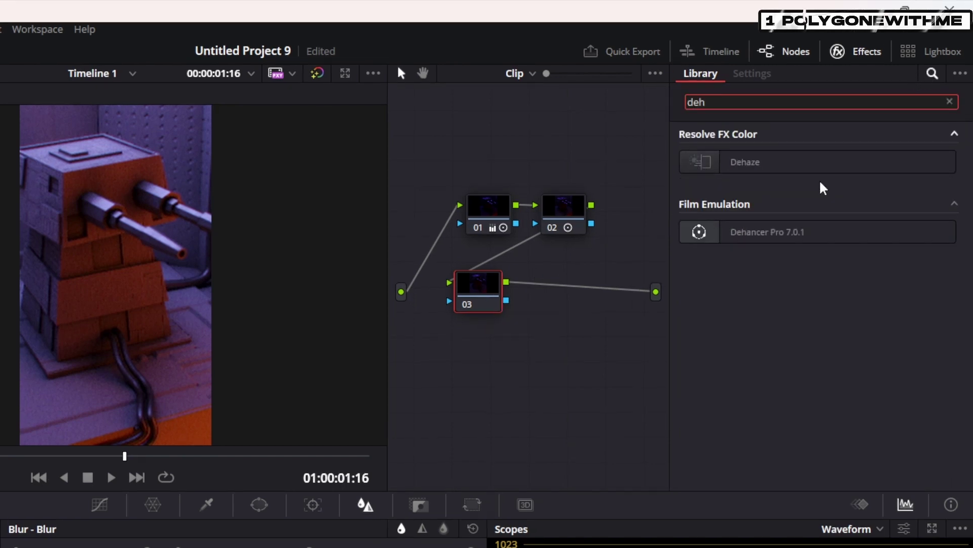
pyautogui.moveTo(814, 233); pyautogui.dragTo(487, 293)
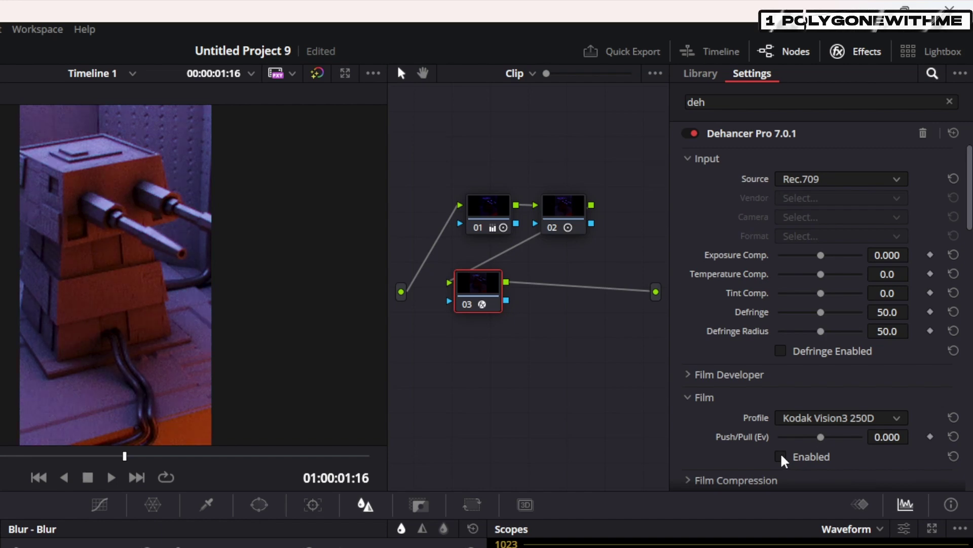
# Step: Set Dehancer's Film Grain profile to 16 mm ISO 500
pyautogui.scroll(-8, 781, 452)
pyautogui.scroll(-5, 781, 456)
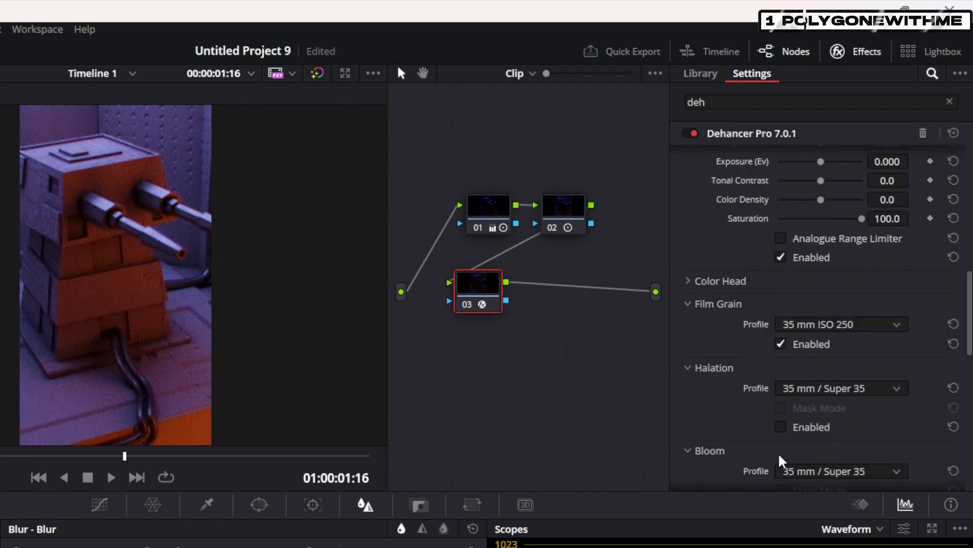
pyautogui.click(800, 325)
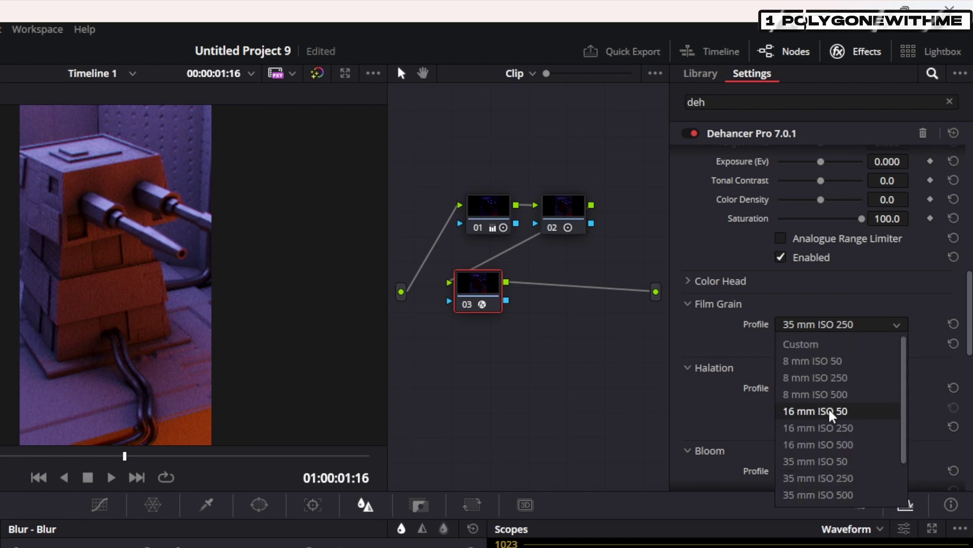
pyautogui.click(828, 444)
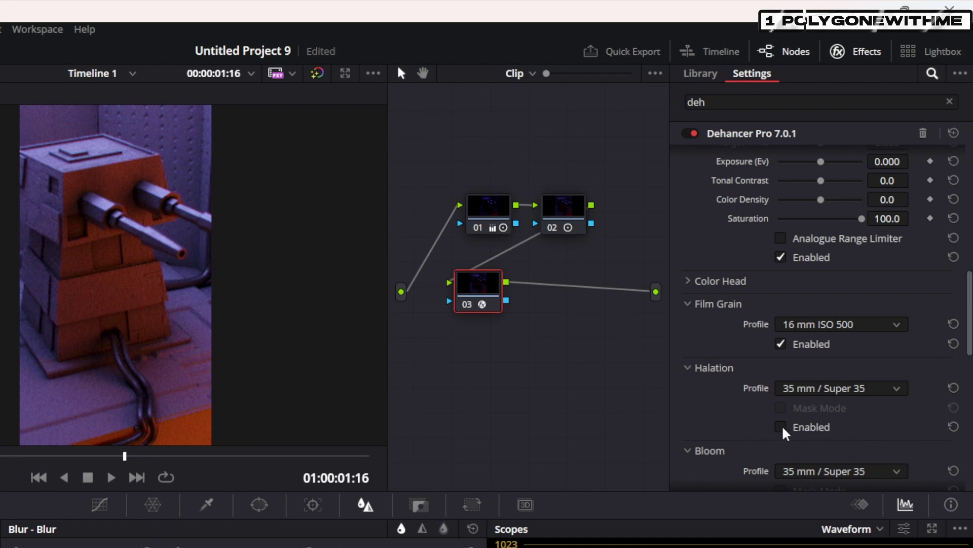
# Step: Enable Dehancer's Bloom with the 65 mm / 70 mm profile and enable Film Damage
pyautogui.scroll(-5, 789, 434)
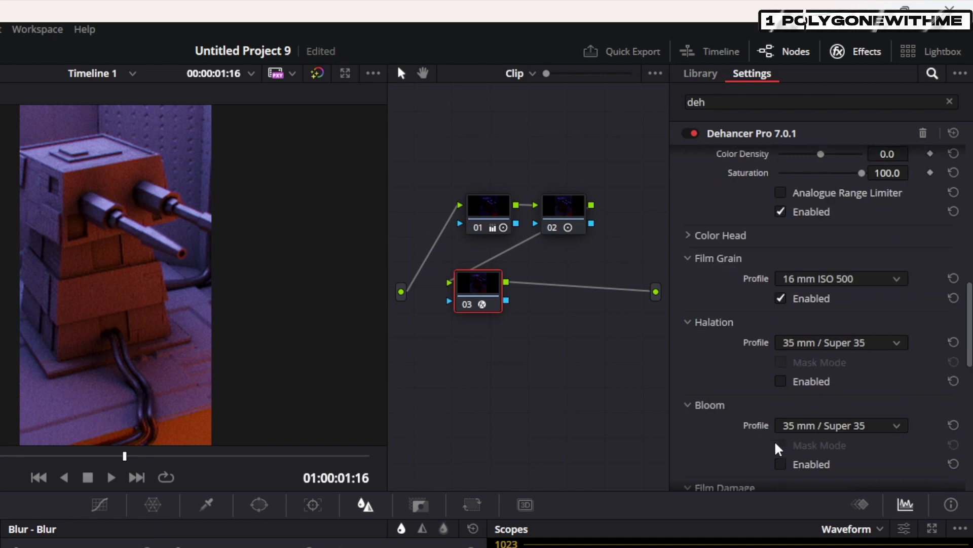
pyautogui.click(784, 421)
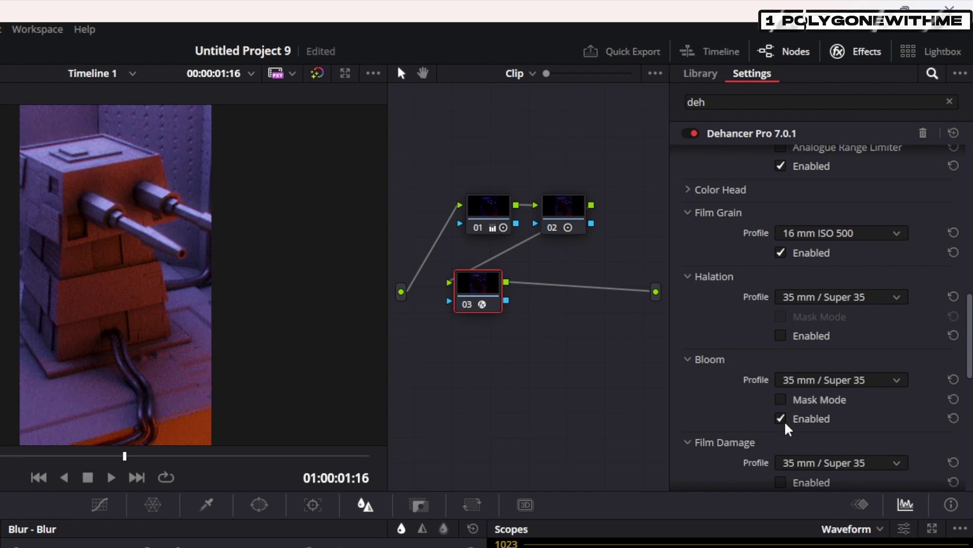
pyautogui.click(834, 379)
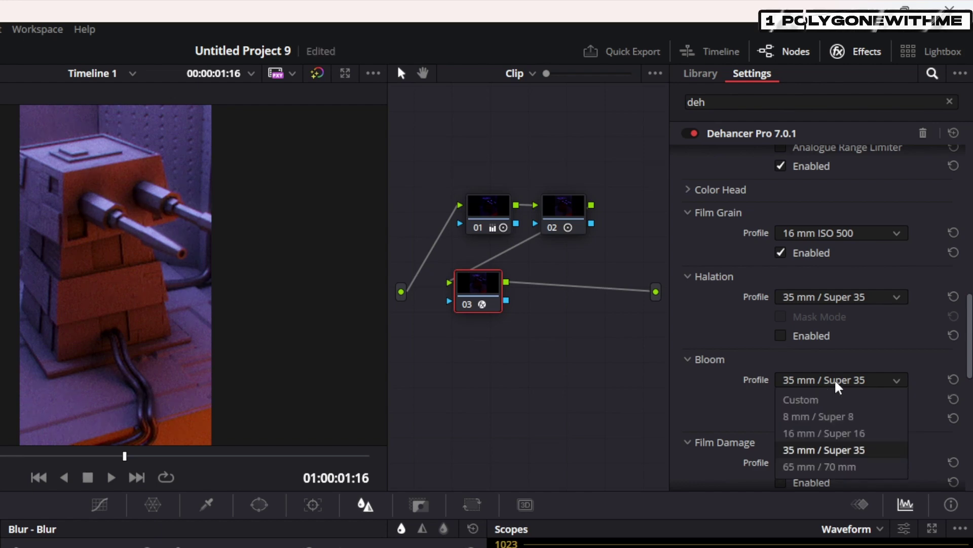
pyautogui.click(835, 465)
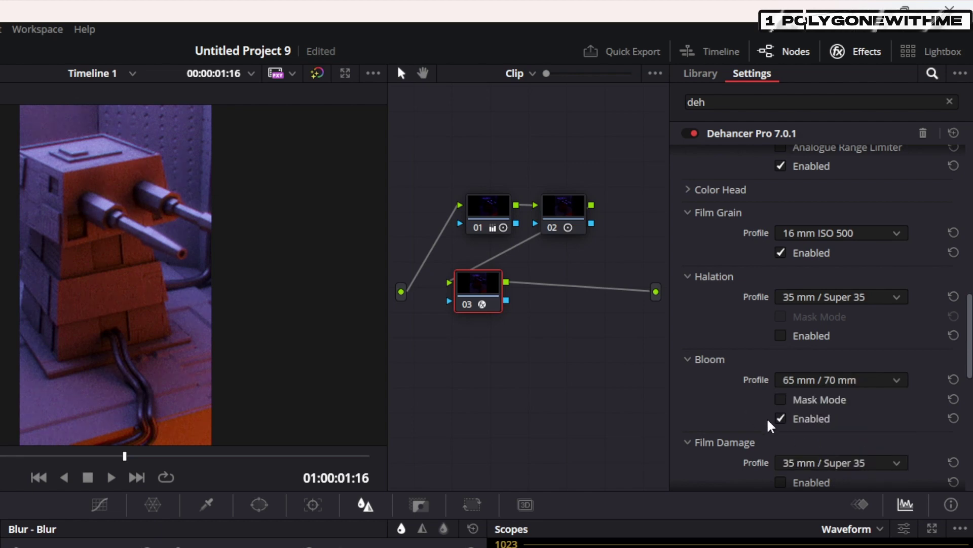
pyautogui.scroll(-3, 767, 418)
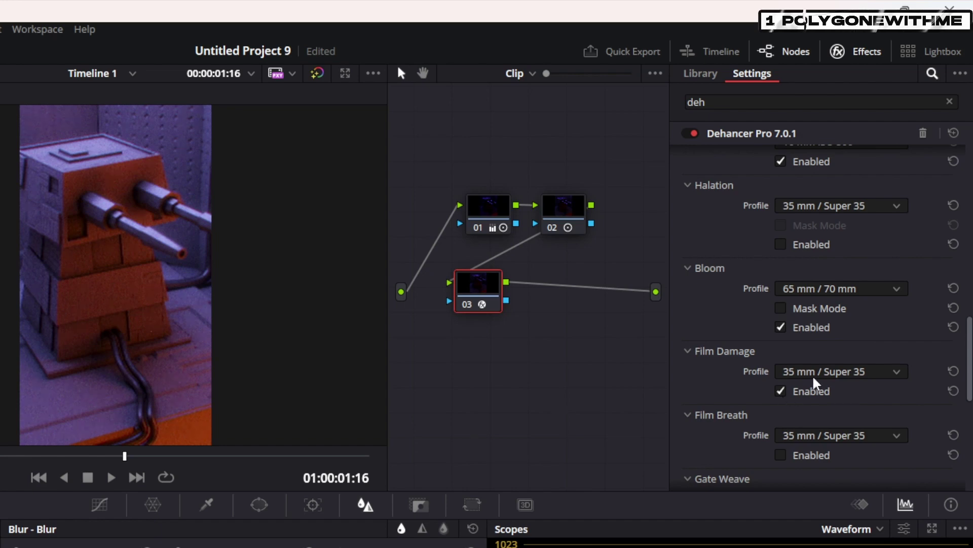
# Step: Enable Dehancer's Vignette and set its size to 49.5, aspect ratio to 57.8 and feather to 100
pyautogui.scroll(-7, 765, 417)
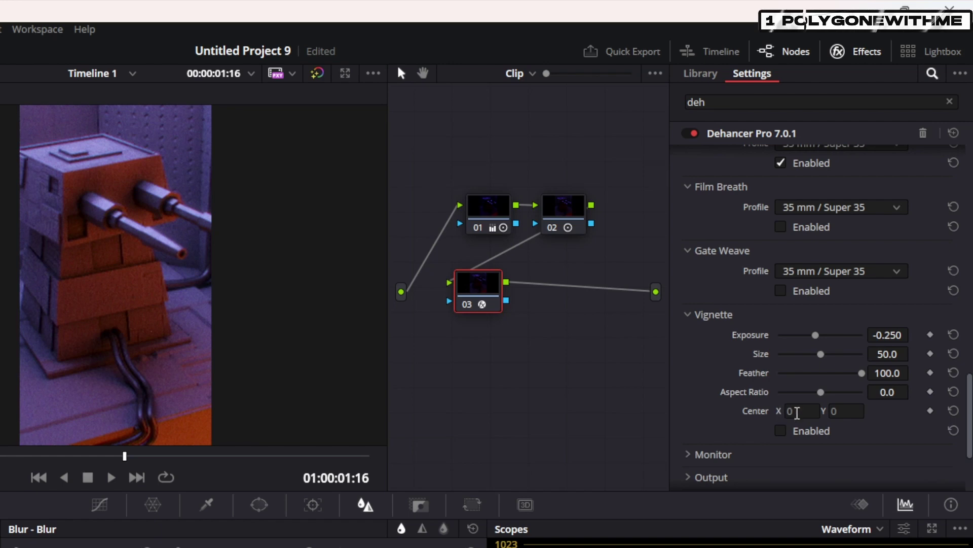
pyautogui.click(792, 430)
pyautogui.moveTo(861, 374); pyautogui.dragTo(730, 389)
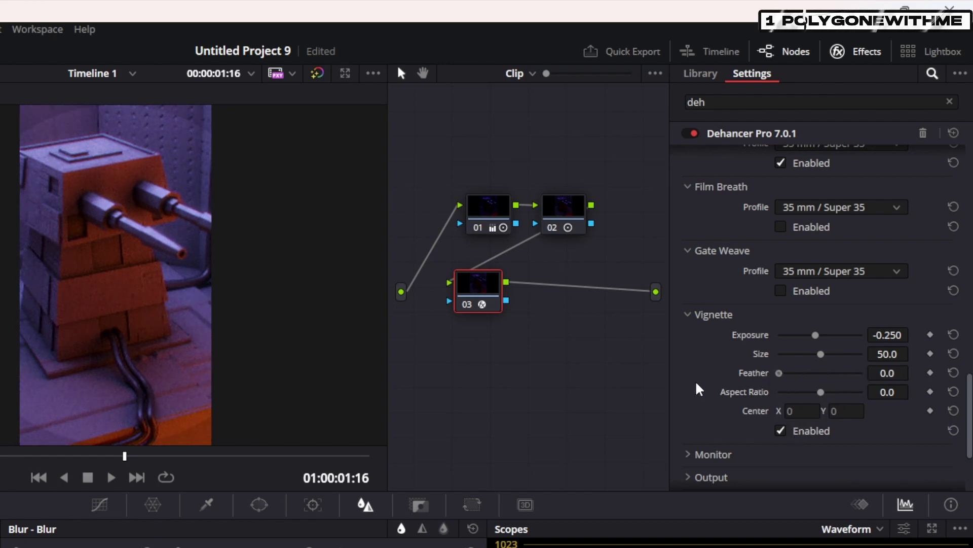
pyautogui.moveTo(821, 354)
pyautogui.mouseDown()
pyautogui.moveTo(807, 354)
pyautogui.moveTo(820, 354)
pyautogui.mouseUp()
pyautogui.moveTo(820, 392); pyautogui.dragTo(844, 390)
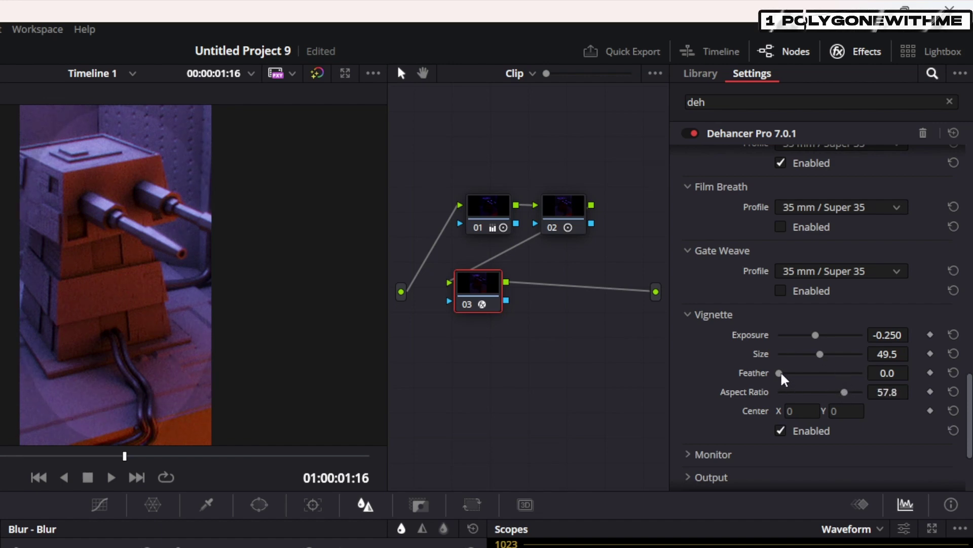
pyautogui.moveTo(782, 373); pyautogui.dragTo(870, 370)
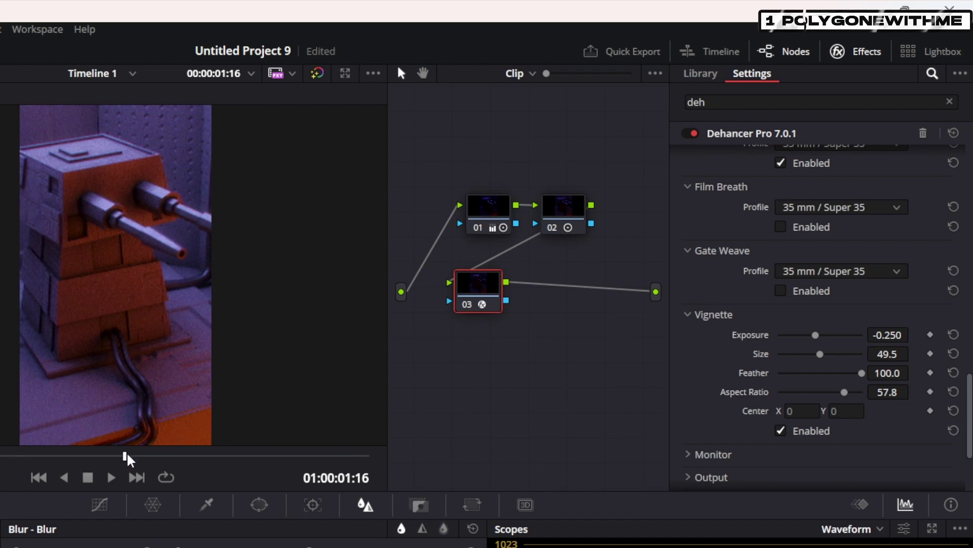
# Step: Scrub the clip to 01:00:01:01 and set the timeline proxy resolution to Full
pyautogui.moveTo(126, 454); pyautogui.dragTo(36, 456)
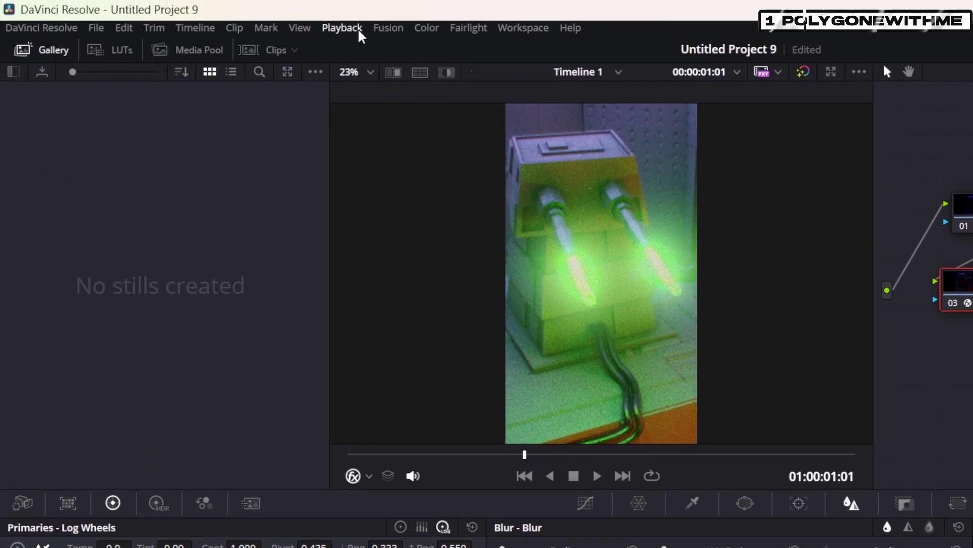
pyautogui.click(359, 29)
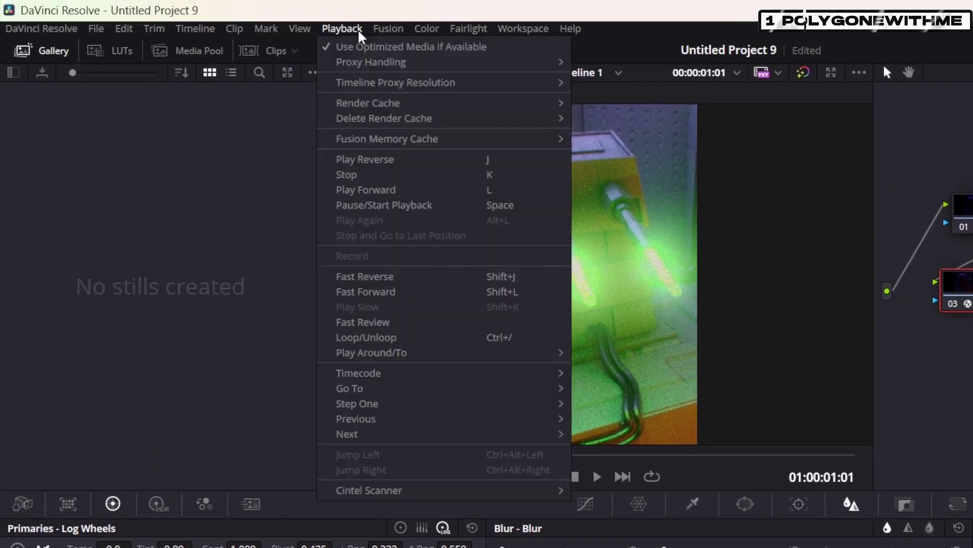
pyautogui.moveTo(358, 58)
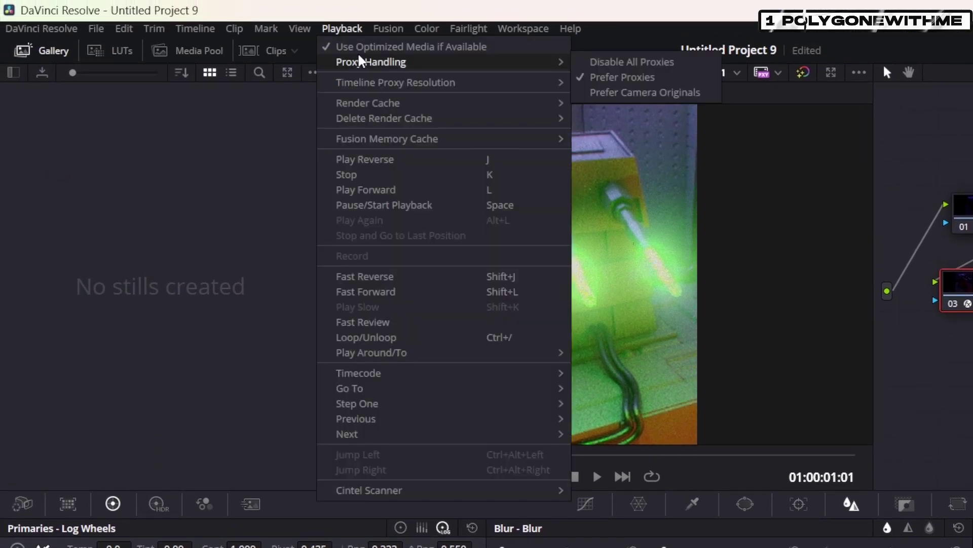
pyautogui.moveTo(439, 84)
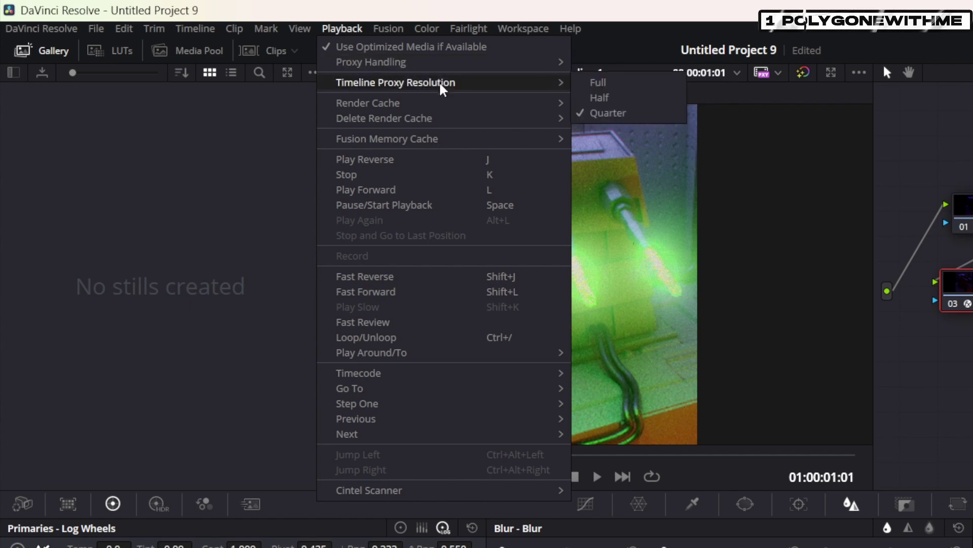
pyautogui.click(597, 84)
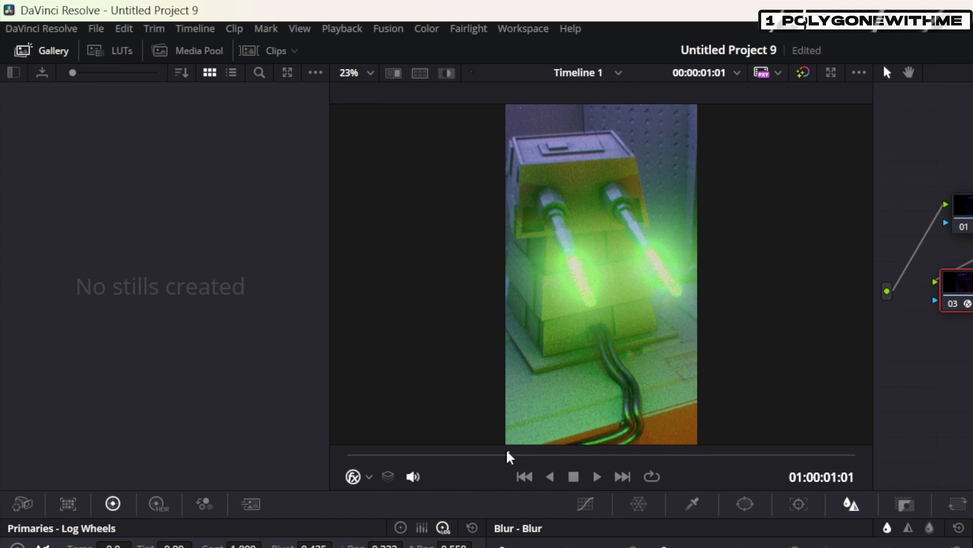
# Step: Scrub back to 01:00:00:11 and step back two more frames to check the grade before the turret fires
pyautogui.moveTo(509, 457); pyautogui.dragTo(399, 452)
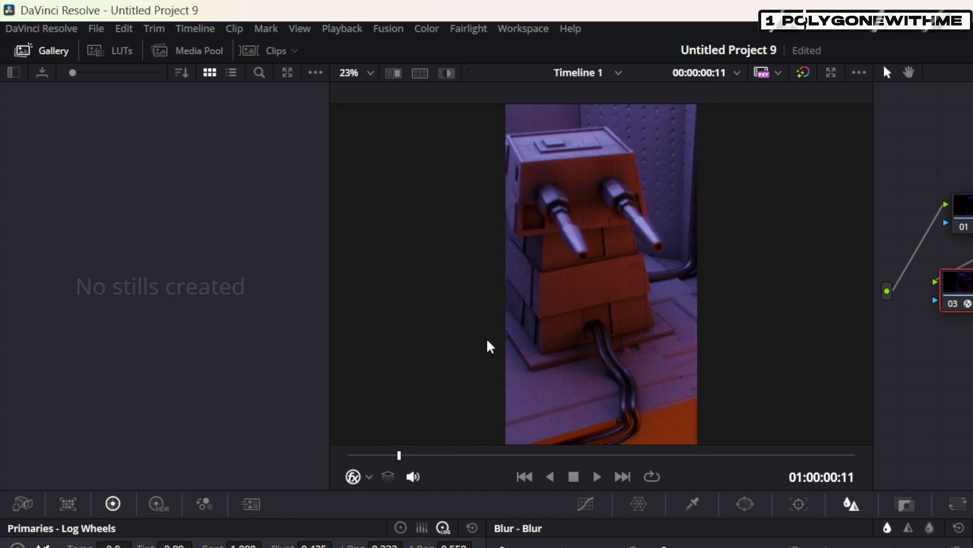
pyautogui.press('Left')
pyautogui.press('Left')
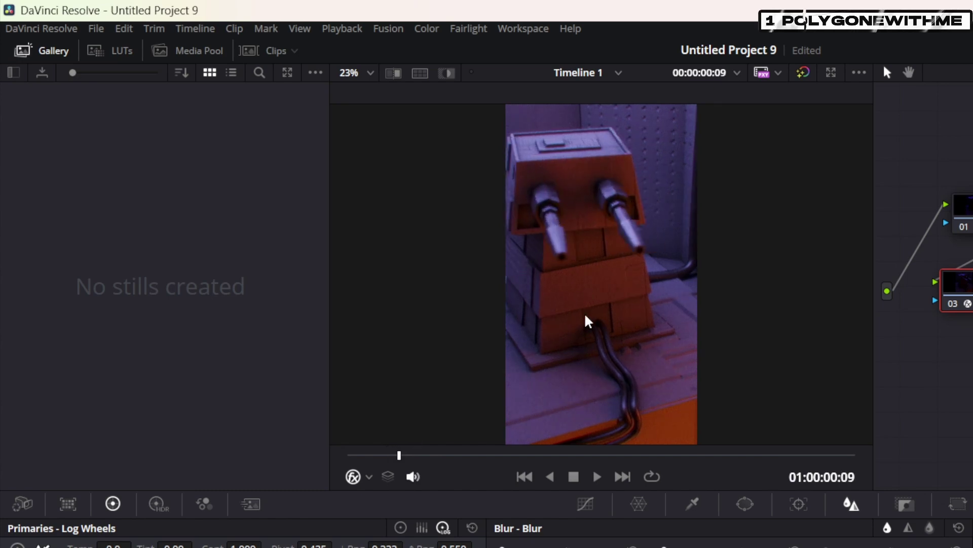